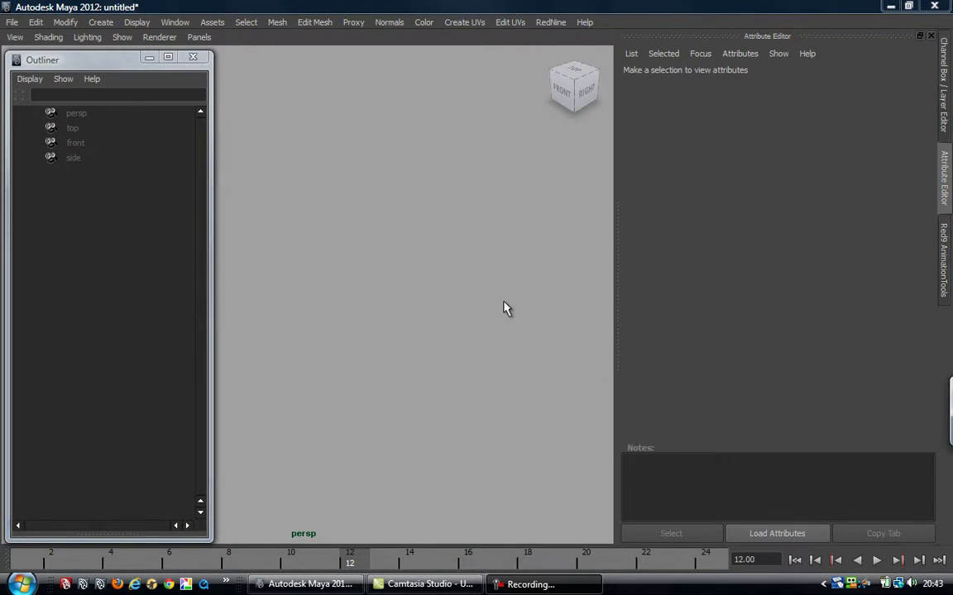
Open the Red9 AnimationToolkit and show its Hierarchy_Control filter settings
click(551, 22)
click(557, 40)
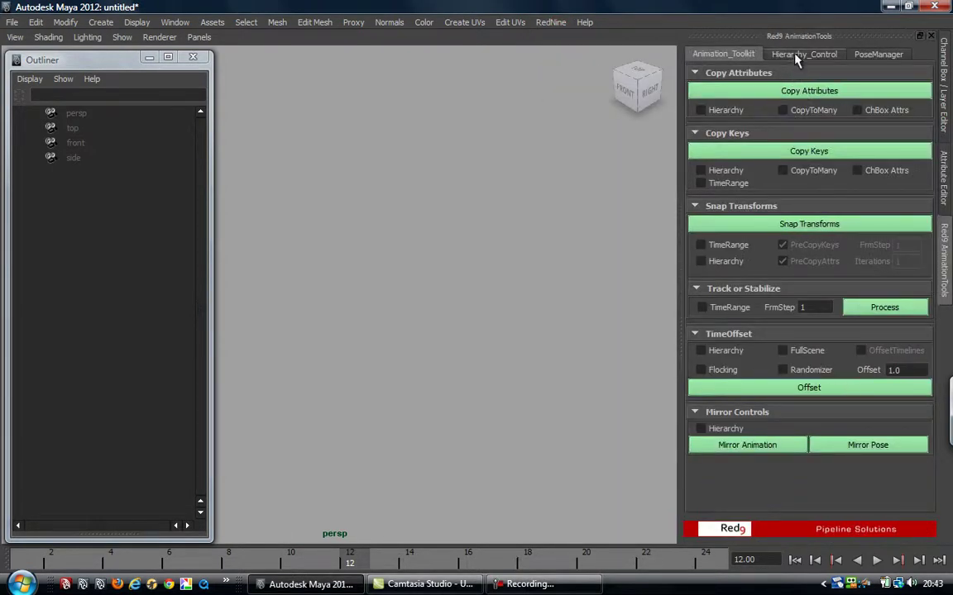
click(792, 54)
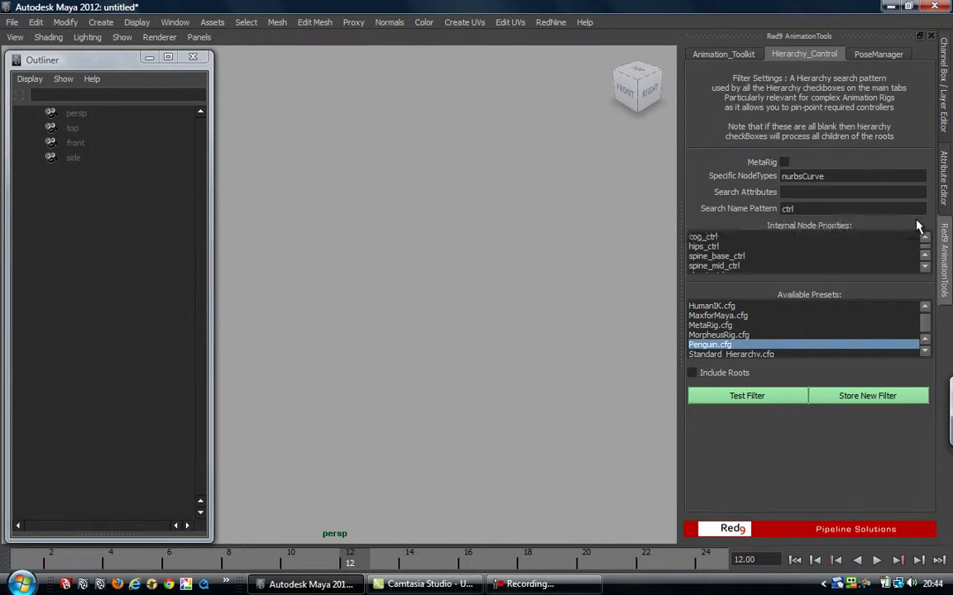
Open the scene FilterNode_baseTests.ma from Red9's tests\testFiles folder without saving the current scene
click(12, 22)
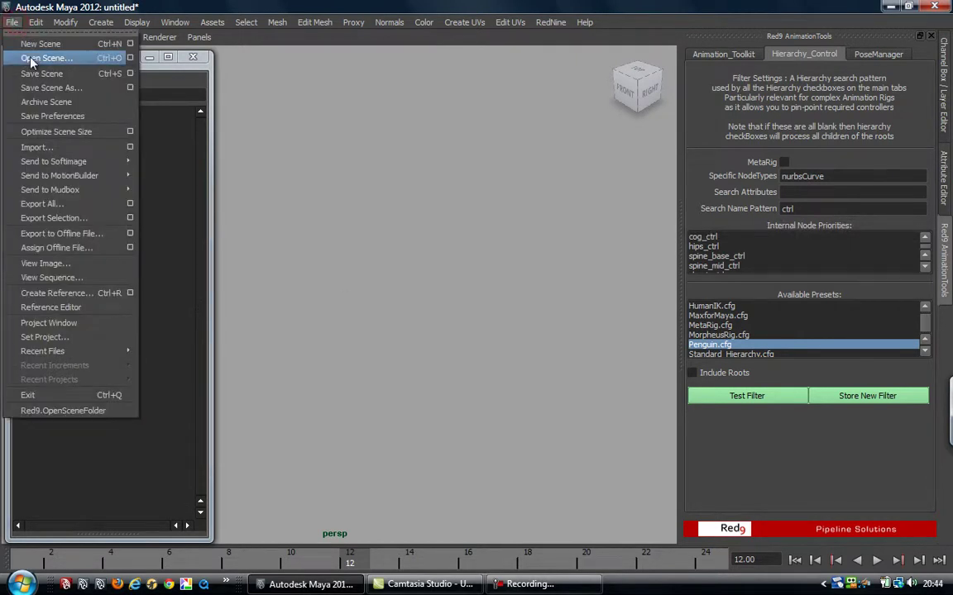
click(33, 54)
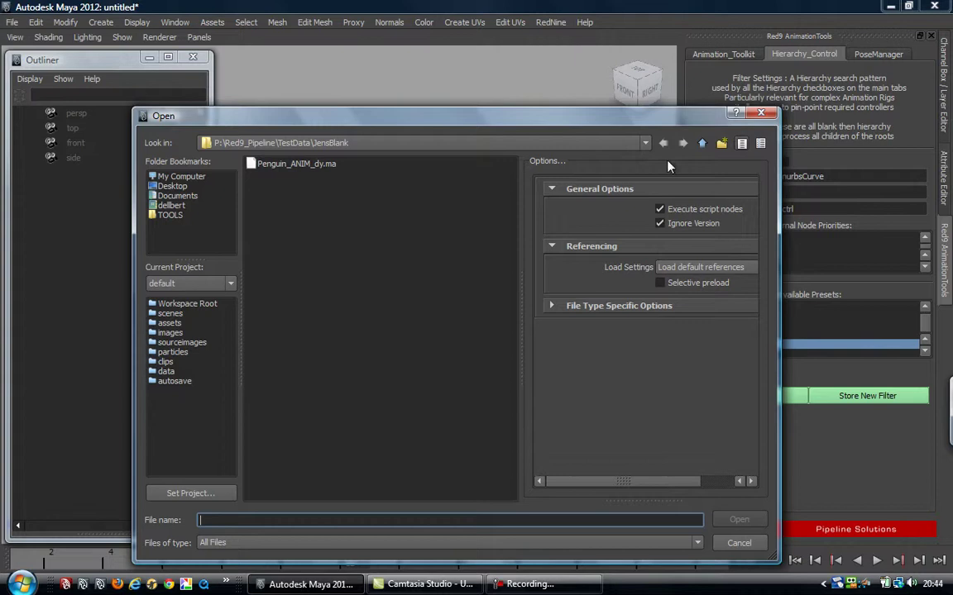
click(702, 144)
click(702, 144)
click(275, 201)
double_click(275, 202)
double_click(266, 176)
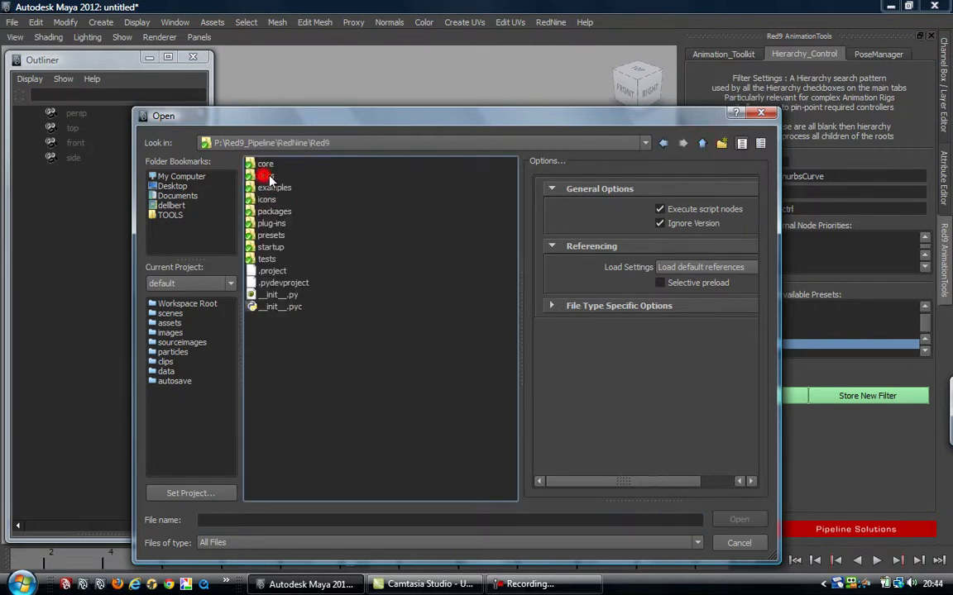
double_click(259, 260)
double_click(272, 165)
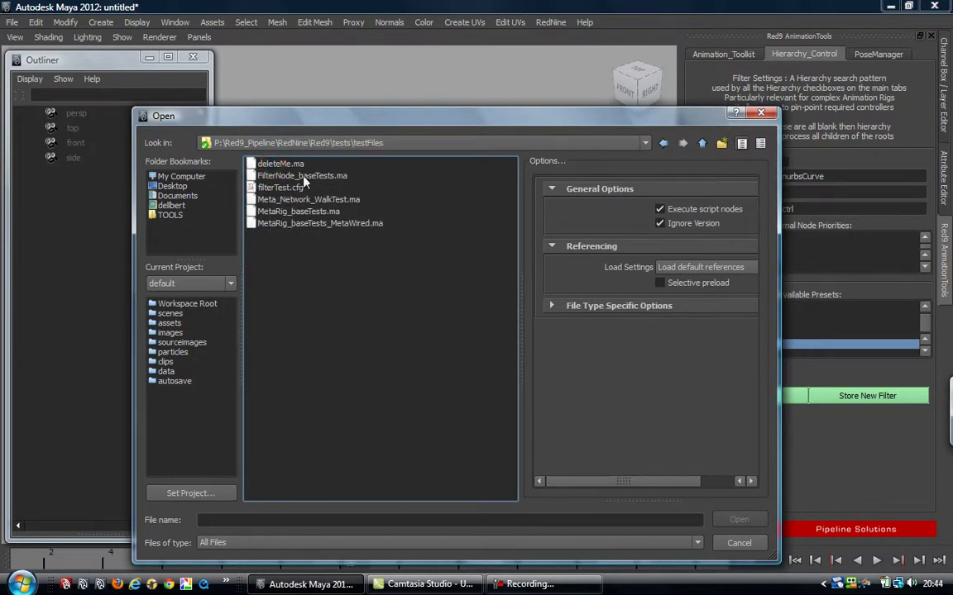
click(310, 175)
click(737, 521)
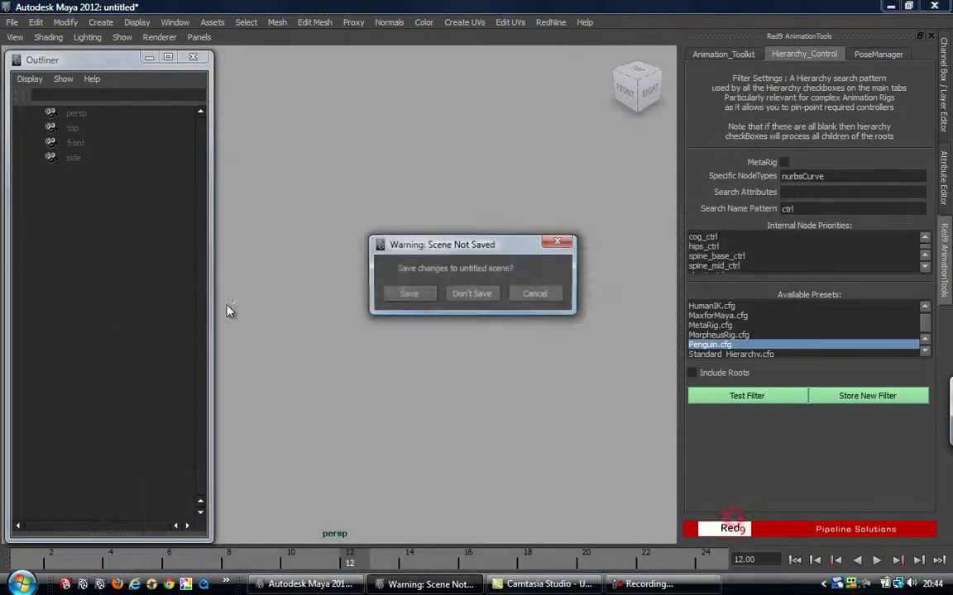
click(468, 296)
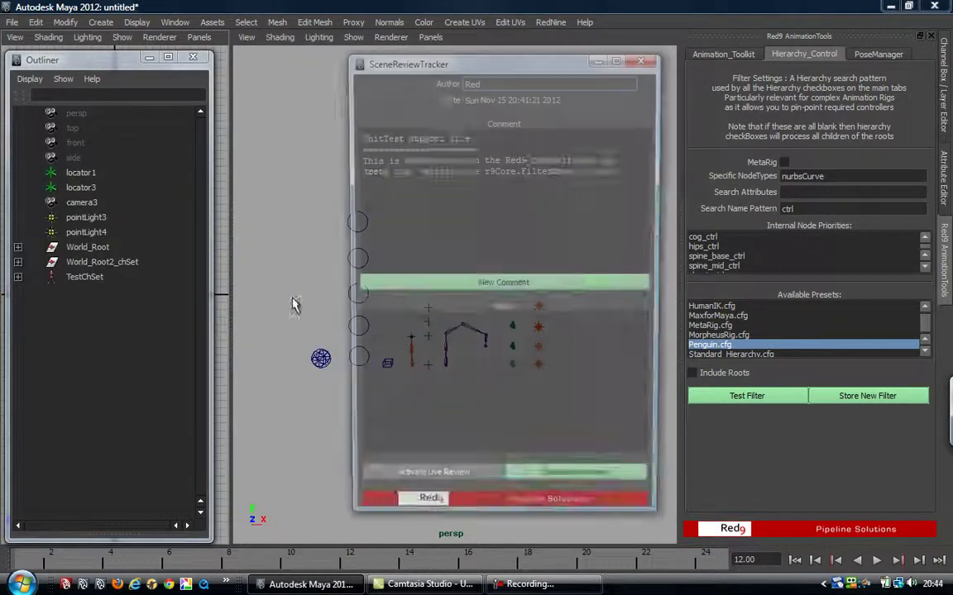
Read the scene's review comment in the SceneReviewTracker and close that window
mouse_move(484, 66)
mouse_down()
mouse_move(437, 105)
mouse_move(475, 57)
mouse_up()
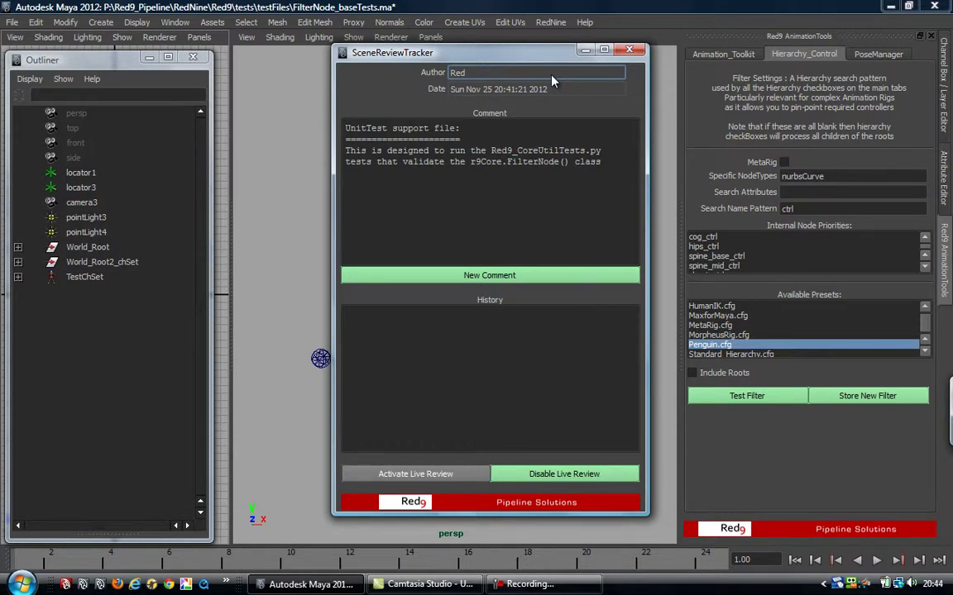
drag(424, 53, 436, 69)
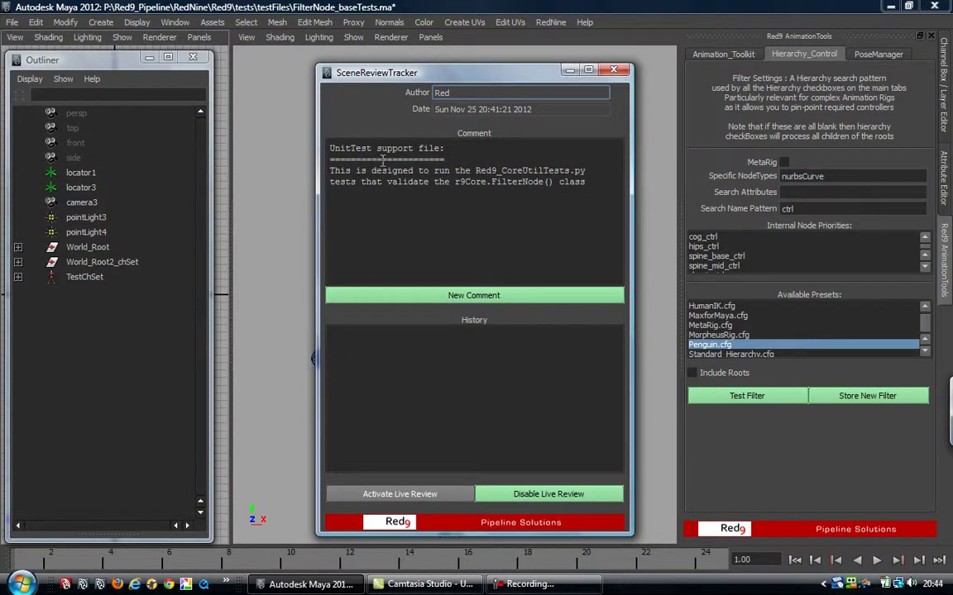
drag(475, 77, 478, 70)
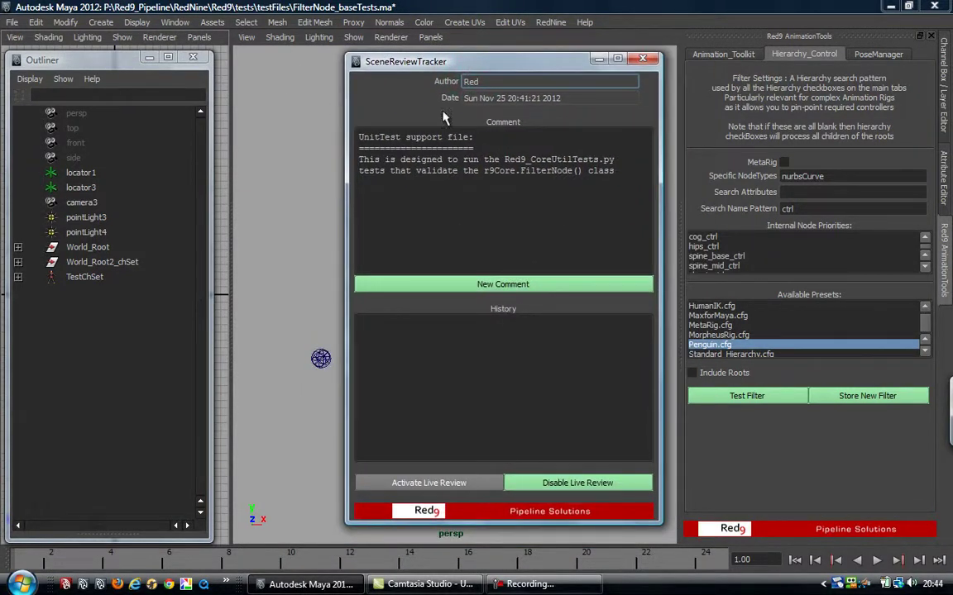
click(642, 58)
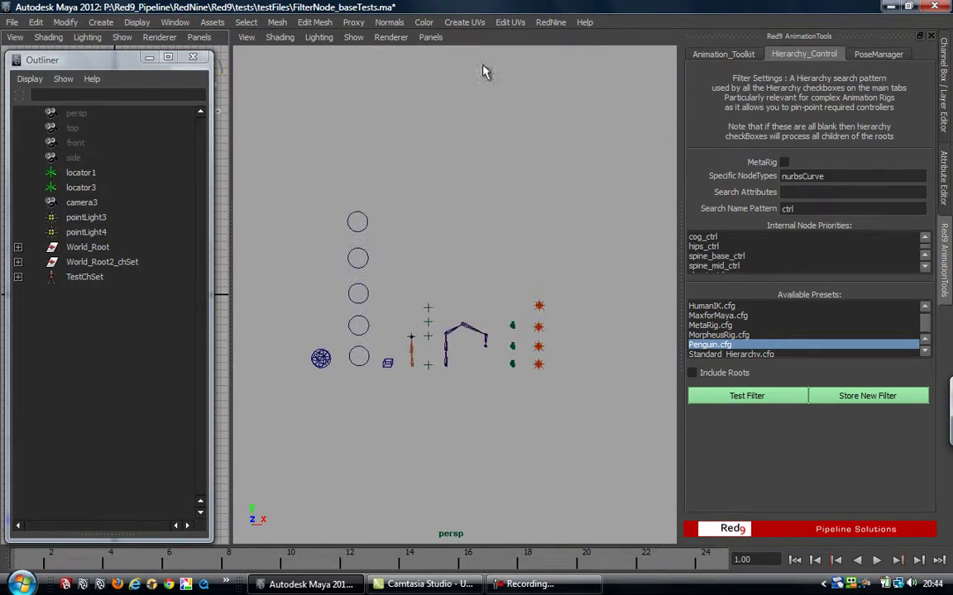
Examine the World_Root and World_Root2_chSet hierarchies in the Outliner, selecting each root in turn
click(19, 248)
click(18, 425)
click(106, 428)
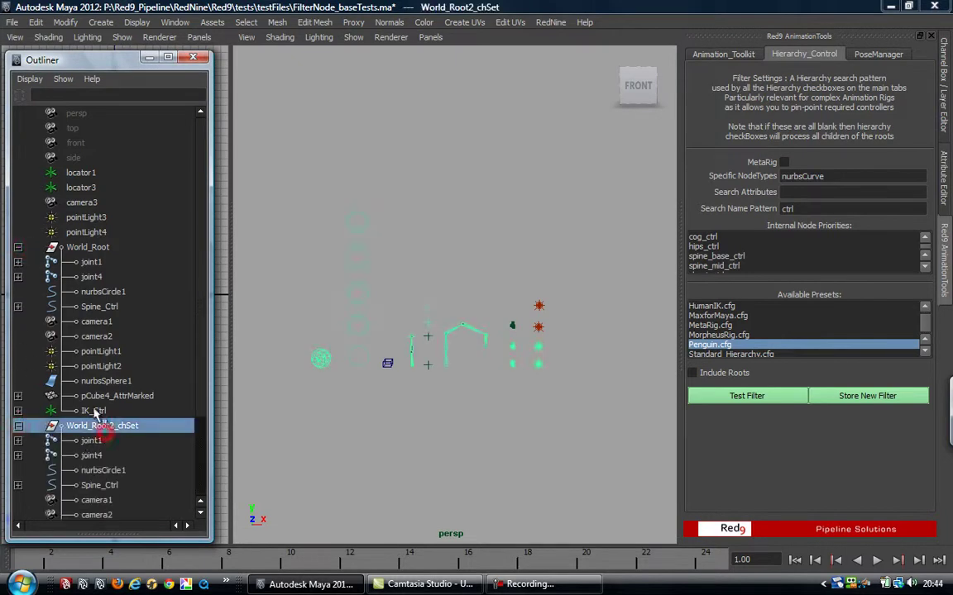
click(18, 247)
click(18, 262)
click(101, 248)
click(103, 262)
click(99, 248)
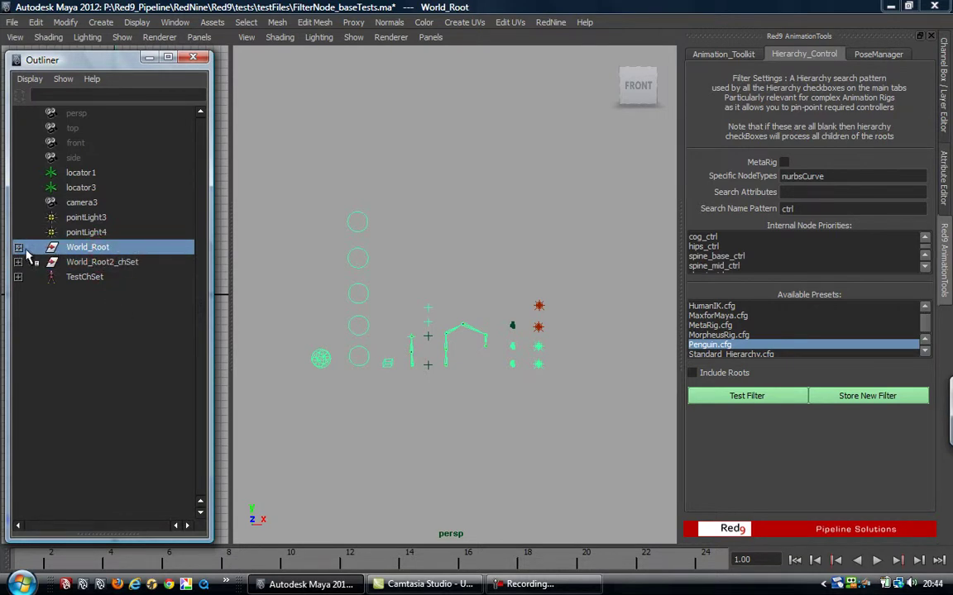
Fully expand the World_Root hierarchy and widen the Outliner to inspect all its child nodes
click(18, 247)
click(19, 247)
click(19, 248)
drag(211, 143, 249, 135)
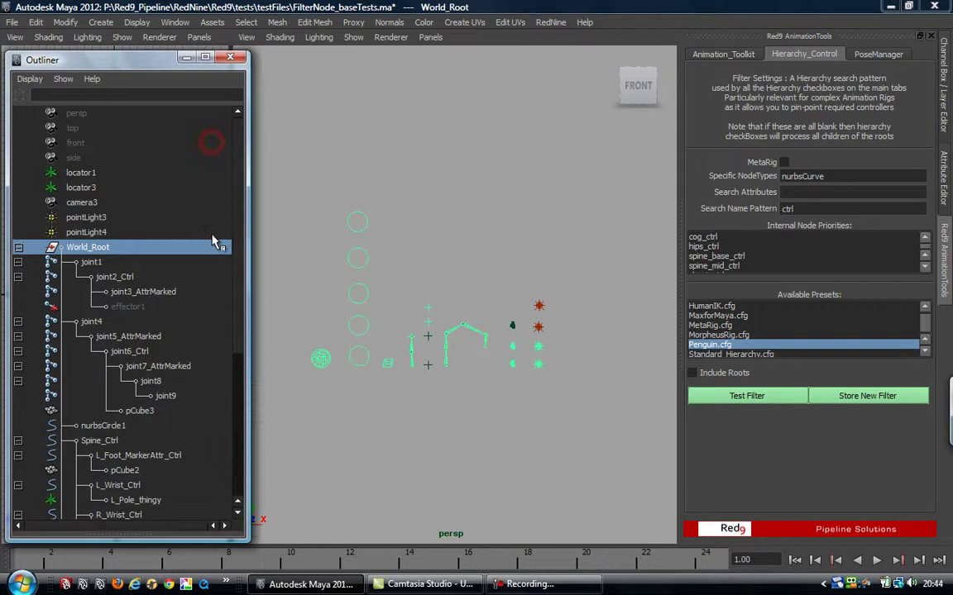
scroll(225, 356, down, 6)
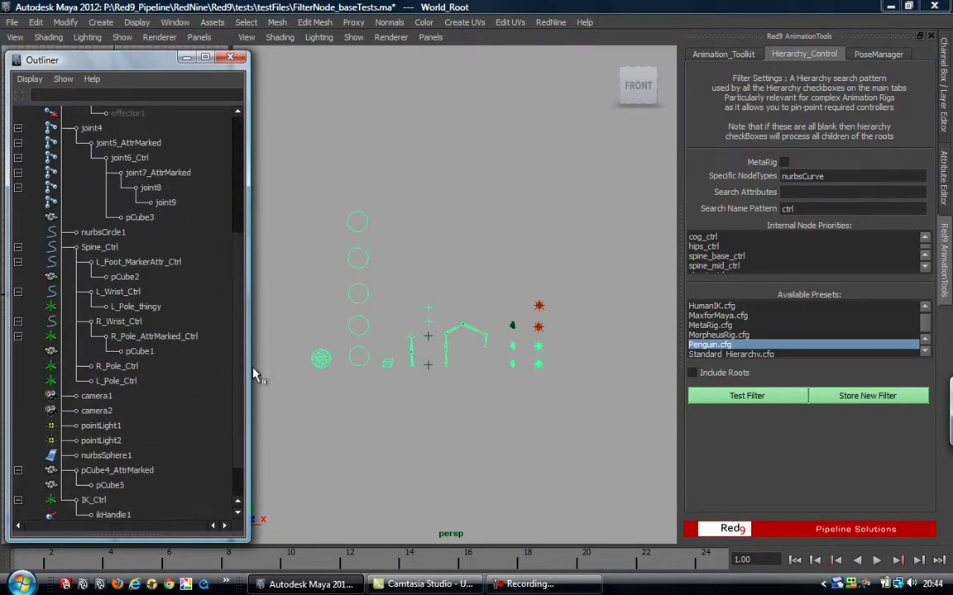
scroll(227, 278, up, 5)
Deselect everything, load the Basic_Rig.cfg preset and clear all of the filter's settings
click(461, 172)
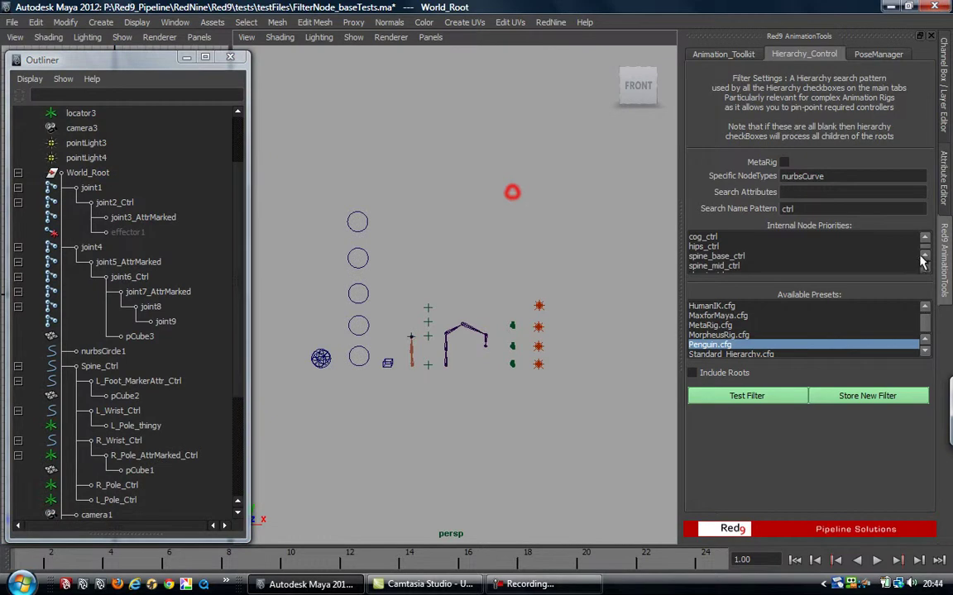
right_click(798, 253)
scroll(723, 331, up, 1)
click(724, 306)
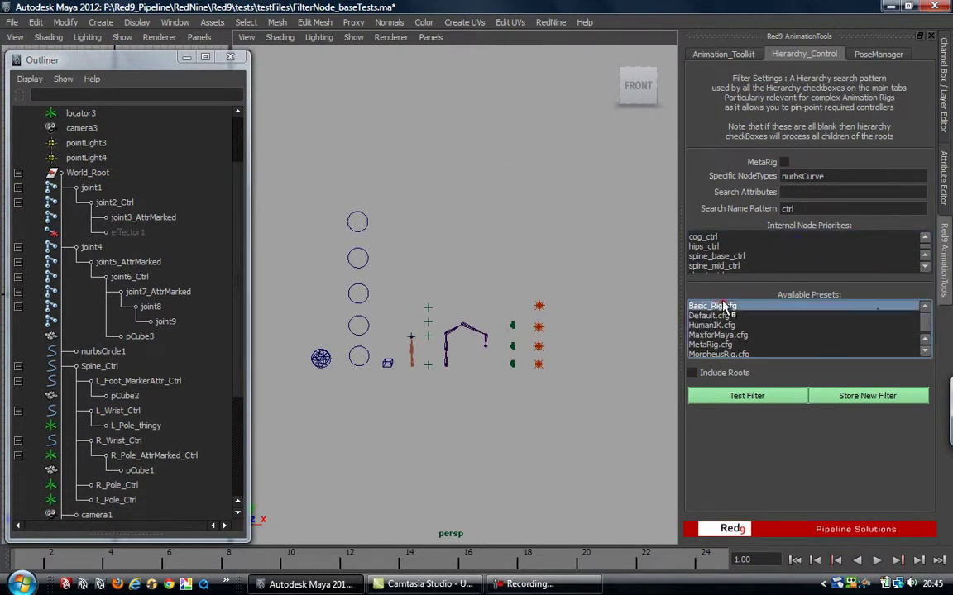
right_click(842, 174)
click(847, 184)
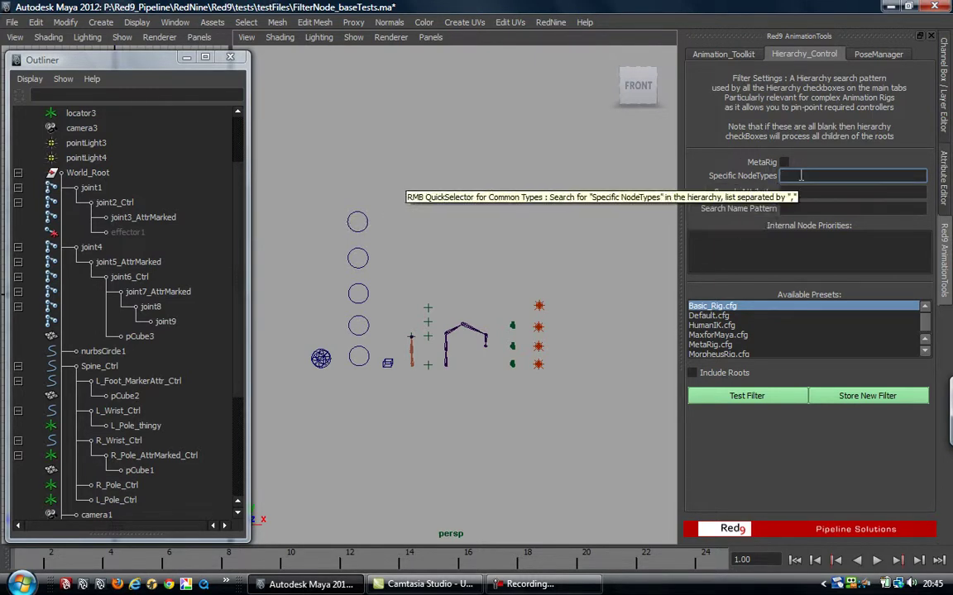
Open the Red9 Node Searcher, compare its search fields with the hierarchy filter, and move it clear of the viewport objects
click(552, 23)
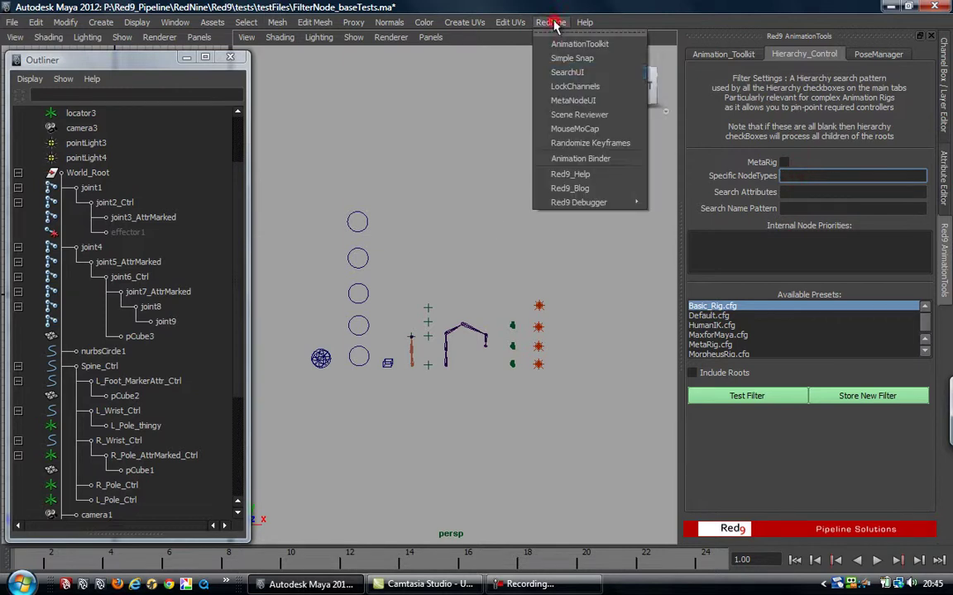
click(565, 73)
drag(583, 87, 452, 59)
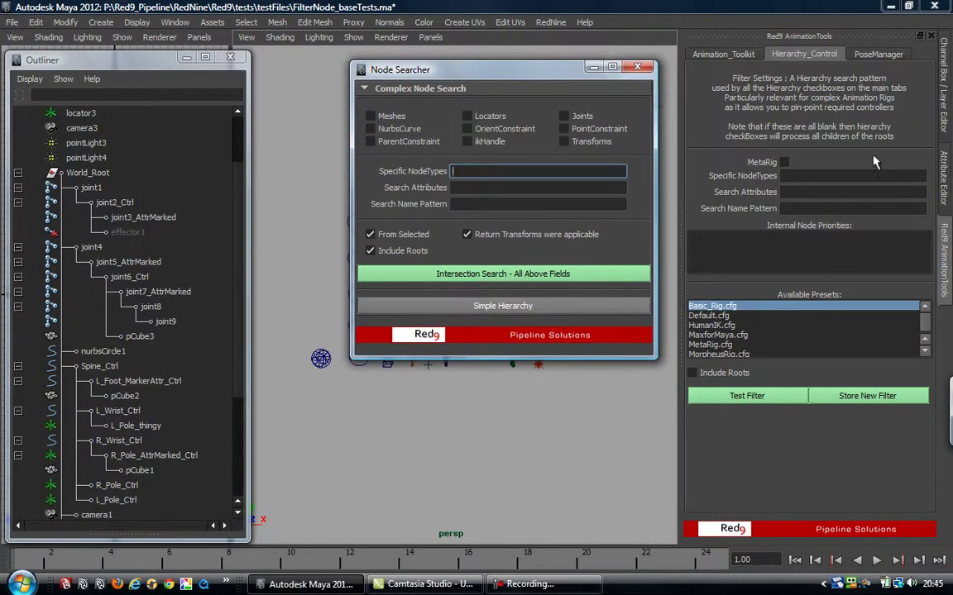
drag(463, 72, 443, 450)
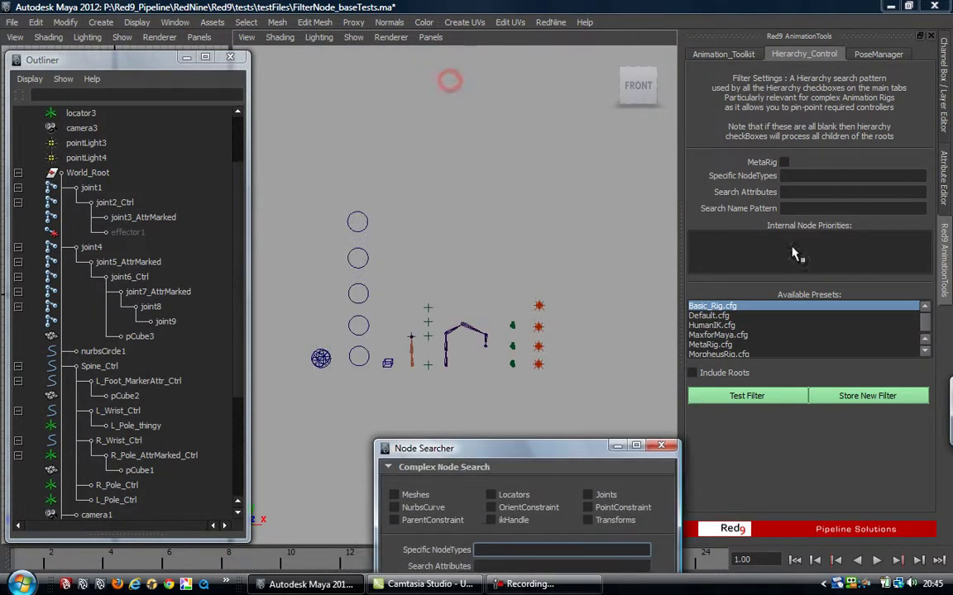
Set the hierarchy filter's Specific NodeTypes to nurbsCurve and test the filter on World_Root
right_click(818, 178)
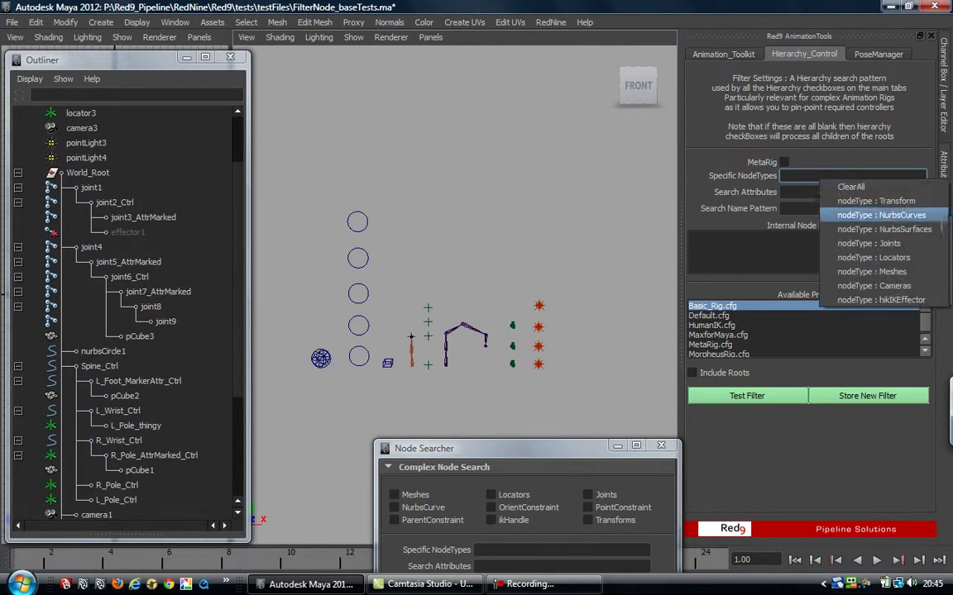
click(903, 215)
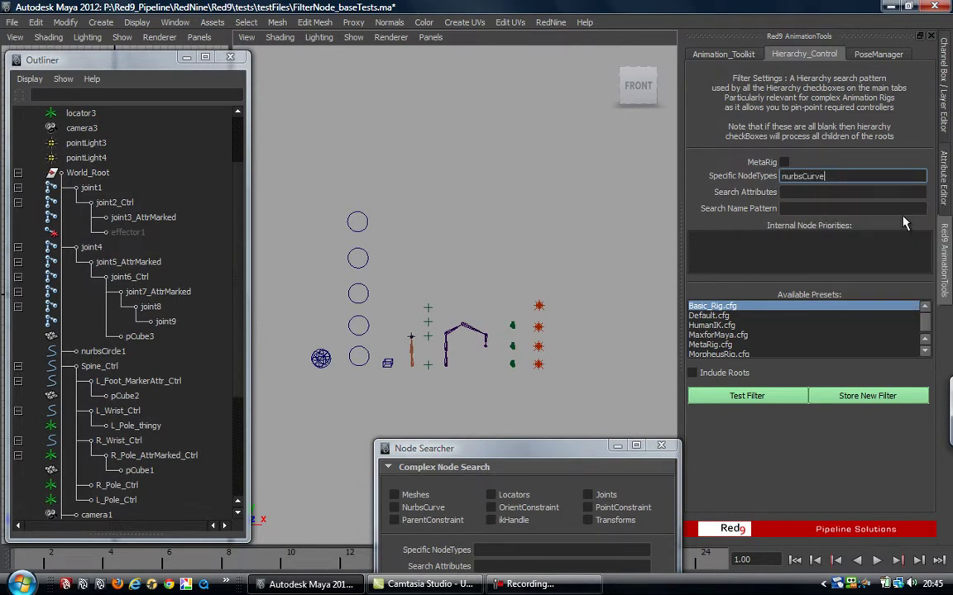
click(97, 171)
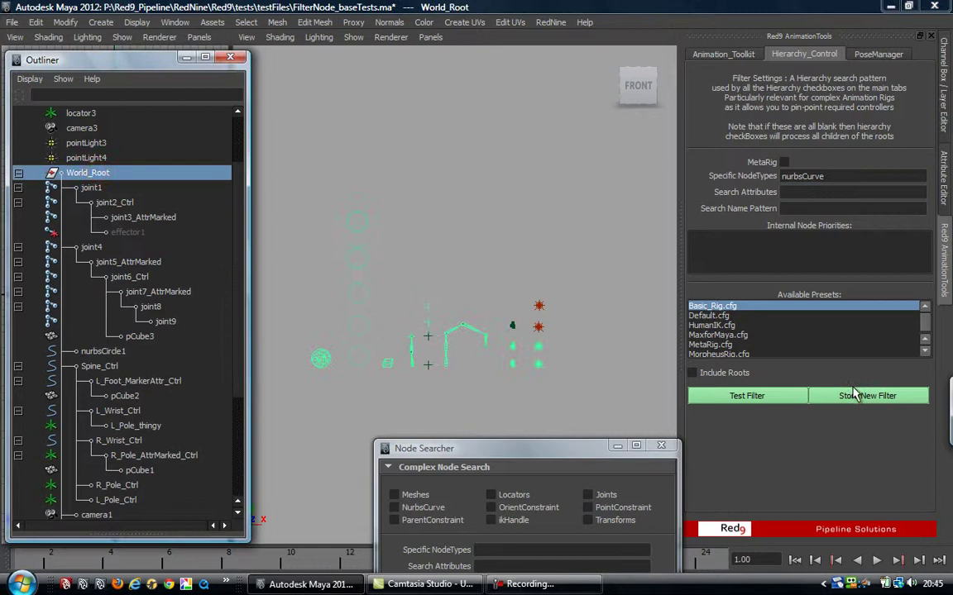
click(747, 396)
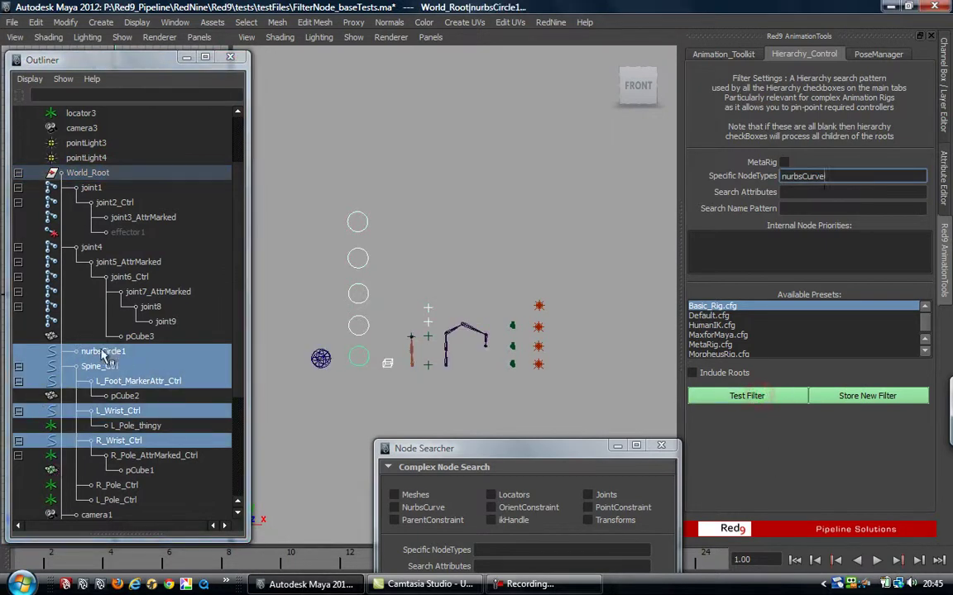
Display shape nodes in the Outliner, bring the whole Node Searcher into view and clear the selection
click(21, 77)
click(37, 110)
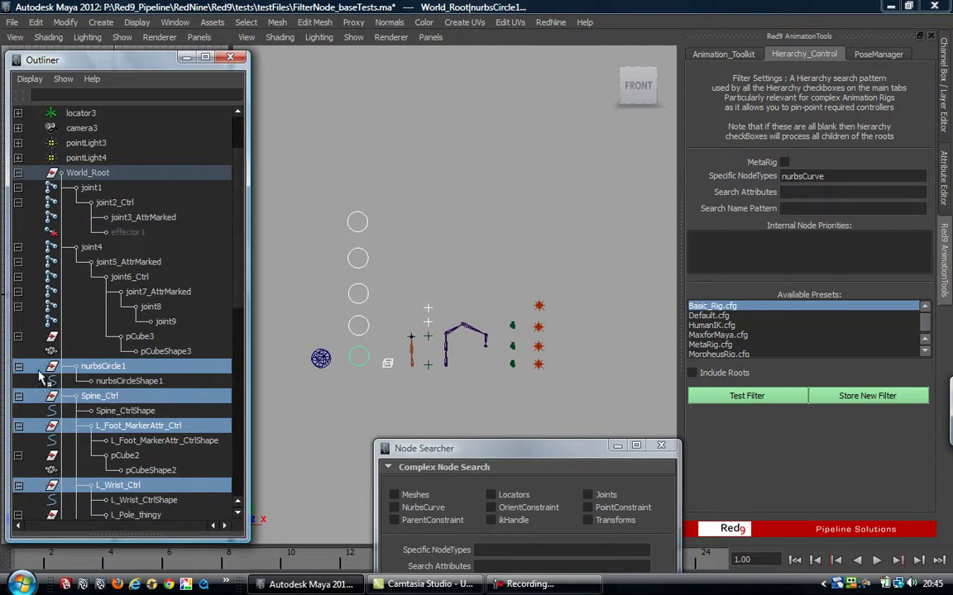
drag(542, 455, 521, 243)
click(467, 214)
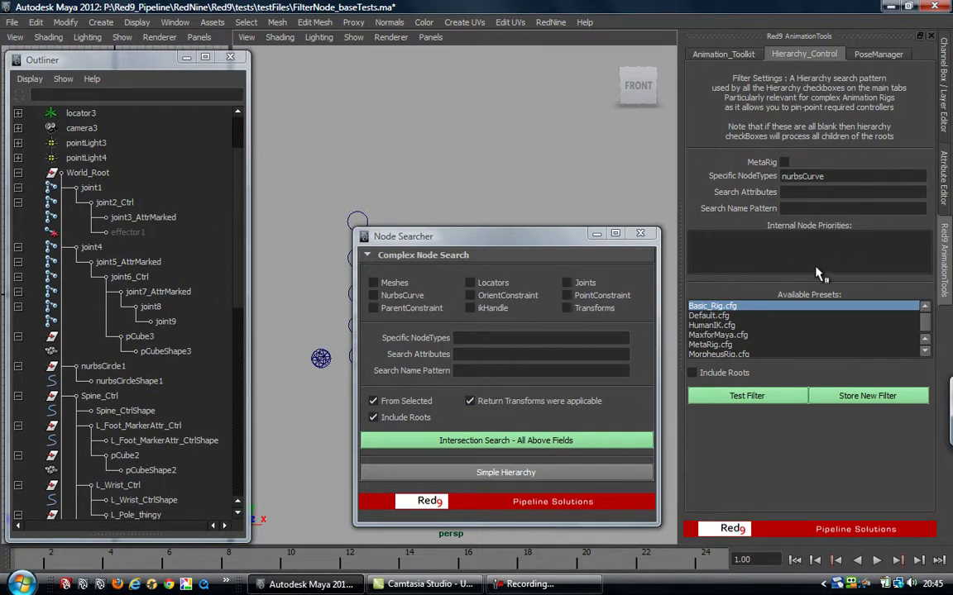
Run an intersection search for NurbsCurve nodes from World_Root with Return Transforms turned off
drag(451, 240, 463, 78)
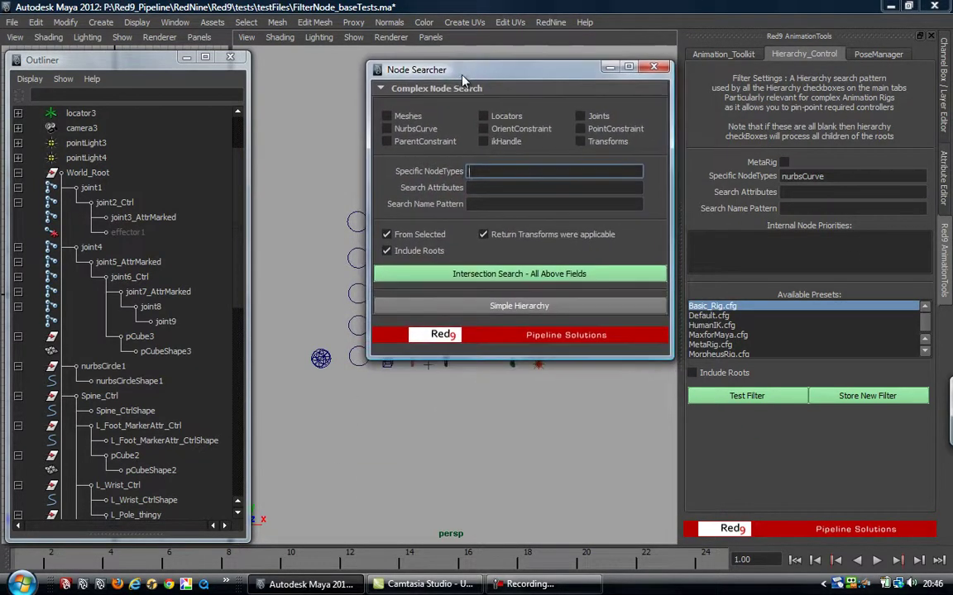
click(581, 235)
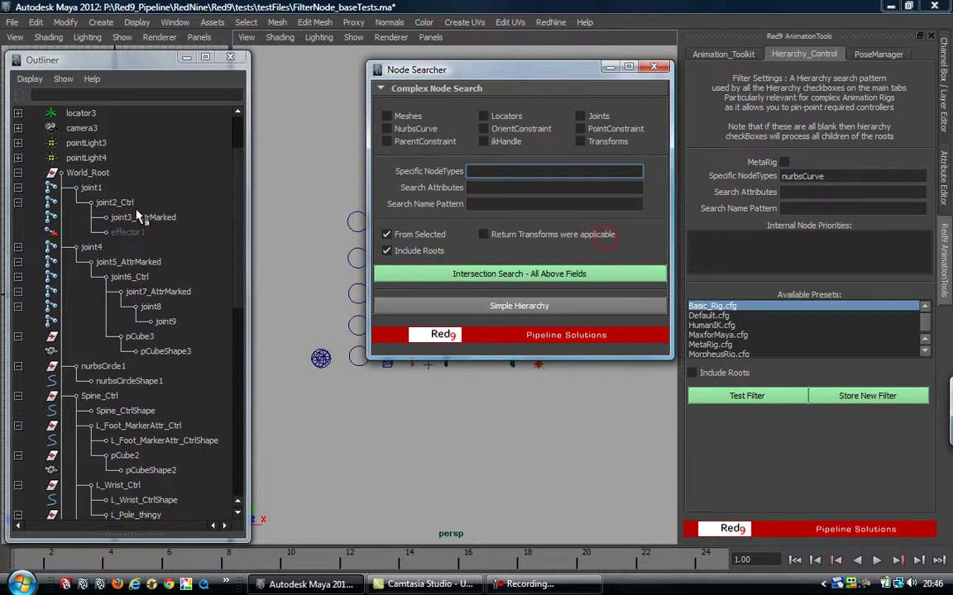
click(93, 175)
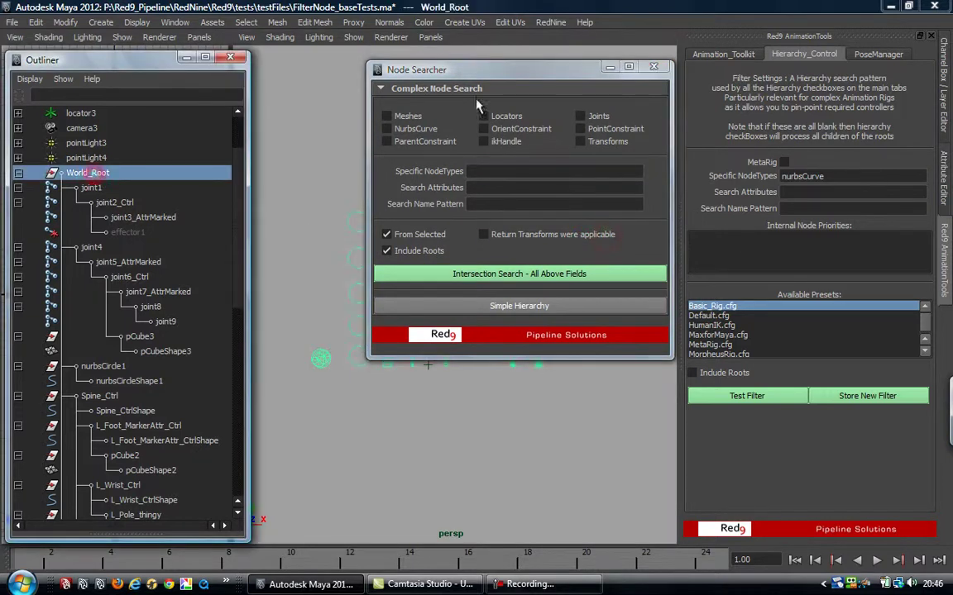
click(386, 128)
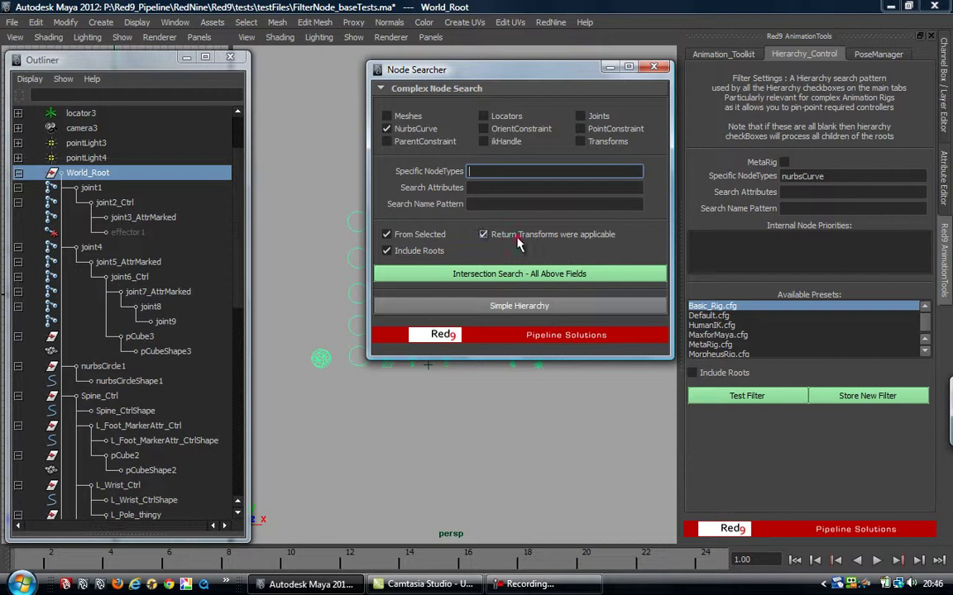
click(517, 274)
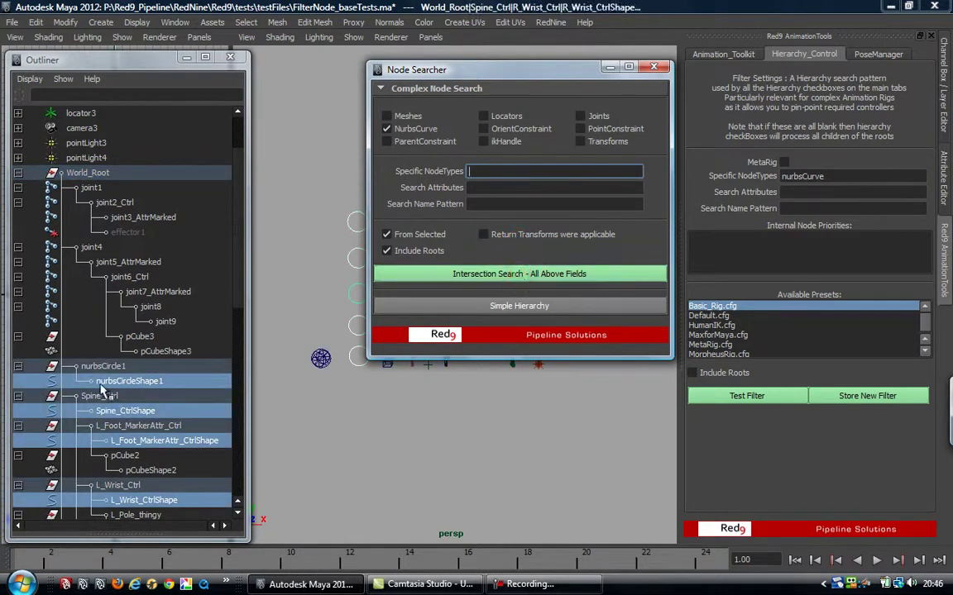
Repeat the NurbsCurve search from World_Root with Return Transforms turned on, and make the Outliner taller
click(482, 234)
click(88, 172)
click(494, 274)
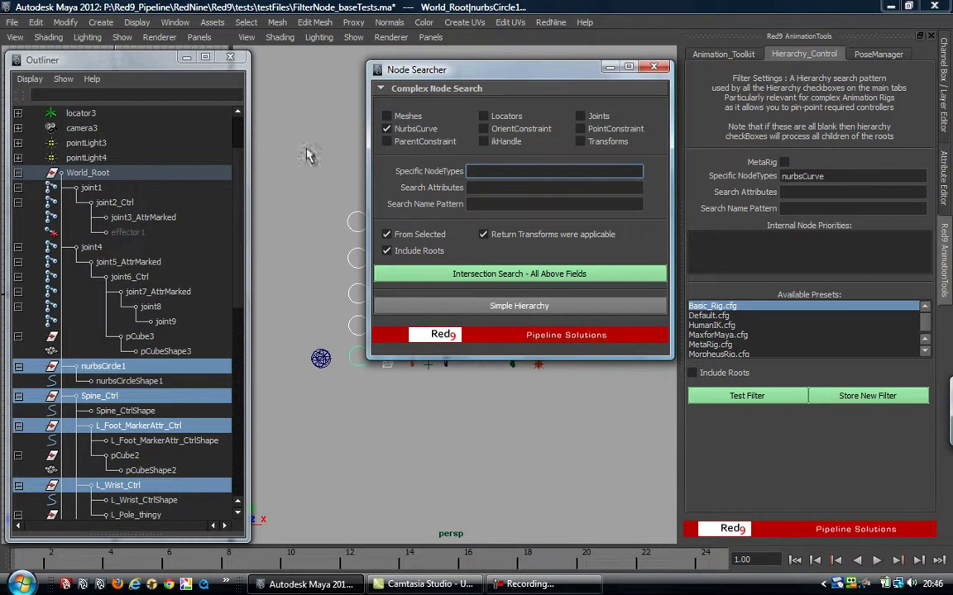
drag(146, 55, 145, 1)
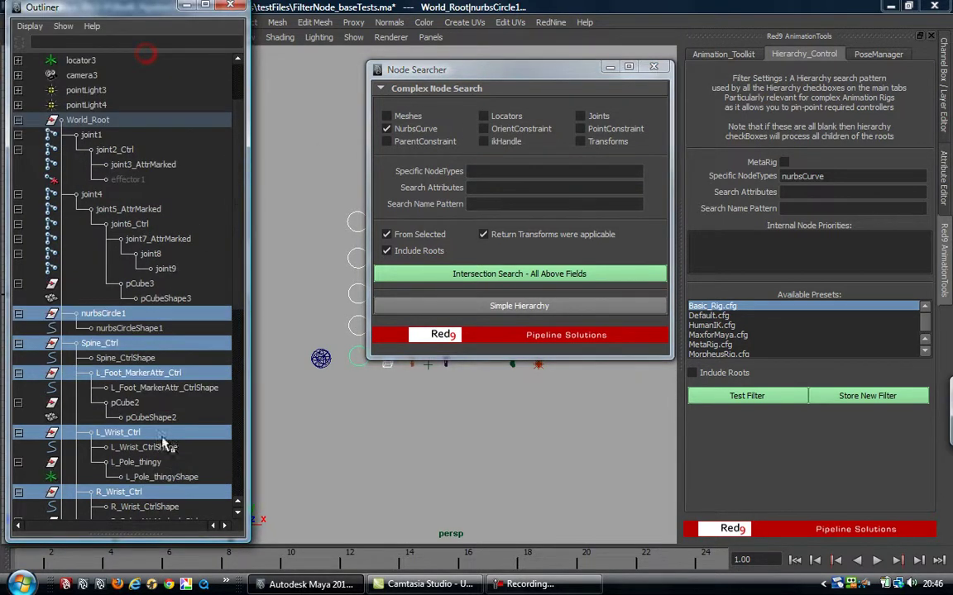
Collapse the expanded World_Root hierarchy in the Outliner and clear the selection
click(18, 135)
click(18, 121)
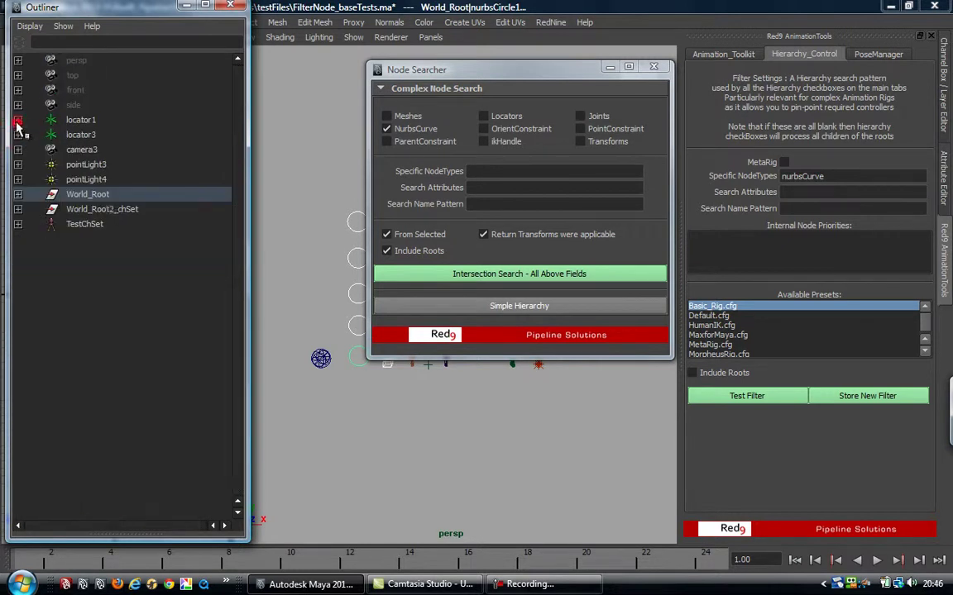
click(303, 148)
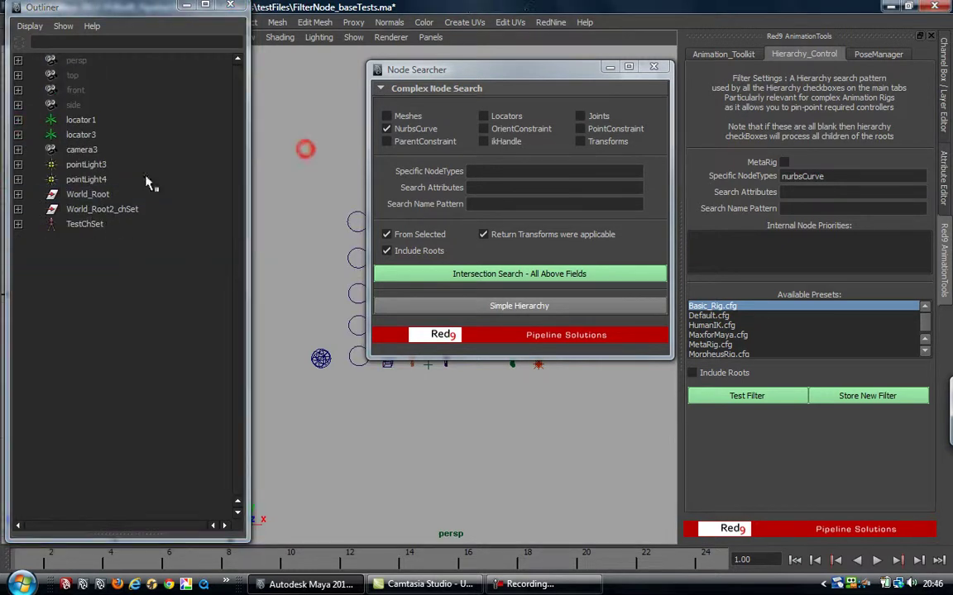
Run the NurbsCurve intersection search across the whole scene with From Selected turned off, and fully expand World_Root
click(386, 235)
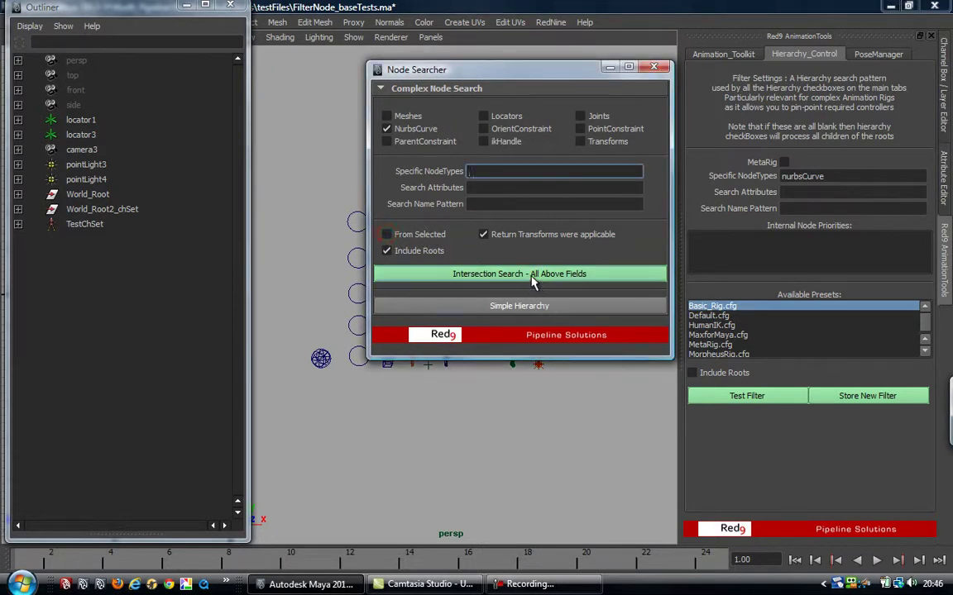
click(533, 276)
click(18, 195)
shift+click(18, 194)
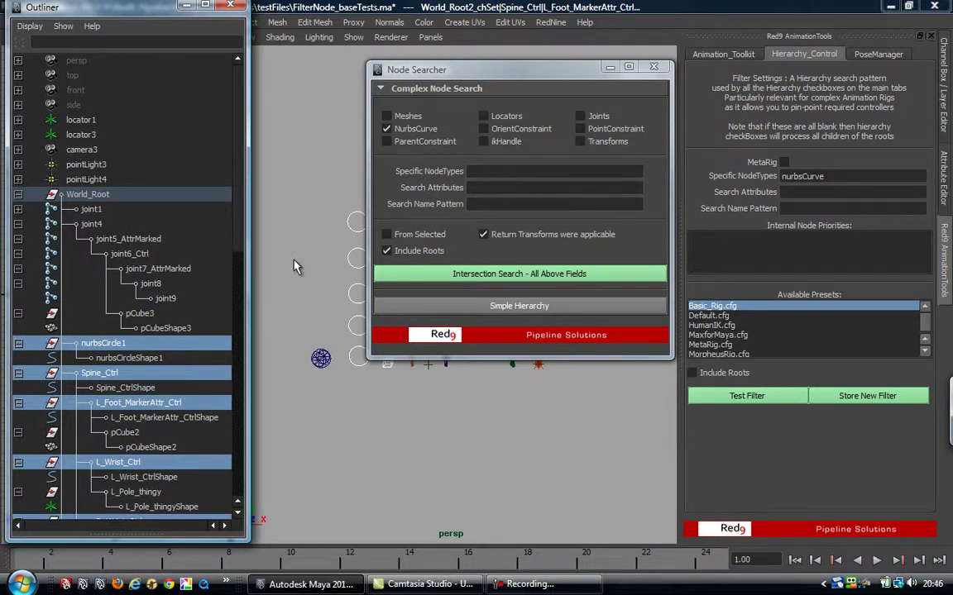
Close the Node Searcher and test the nurbsCurve hierarchy filter on World_Root
drag(551, 83, 394, 70)
click(495, 66)
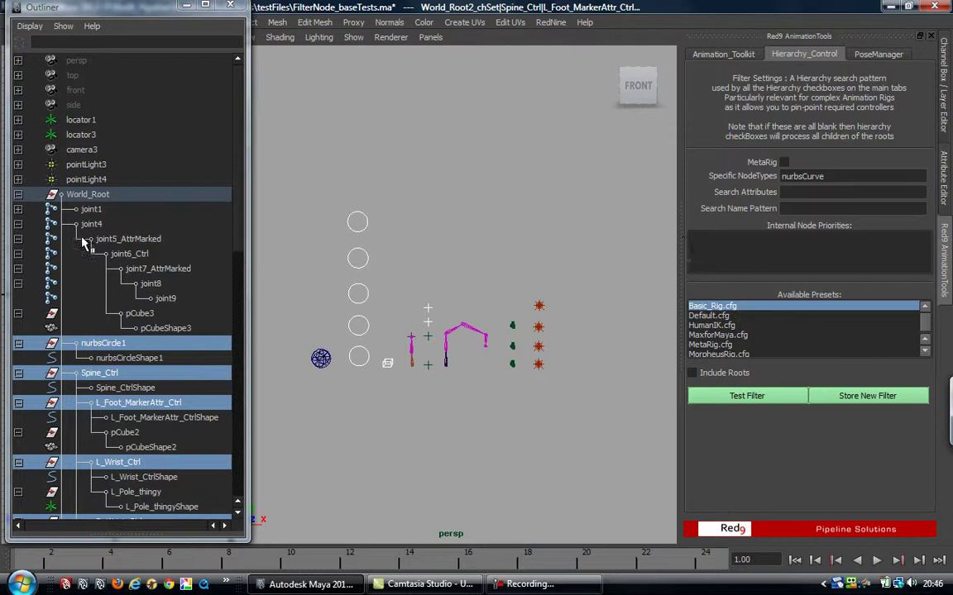
click(83, 194)
click(511, 171)
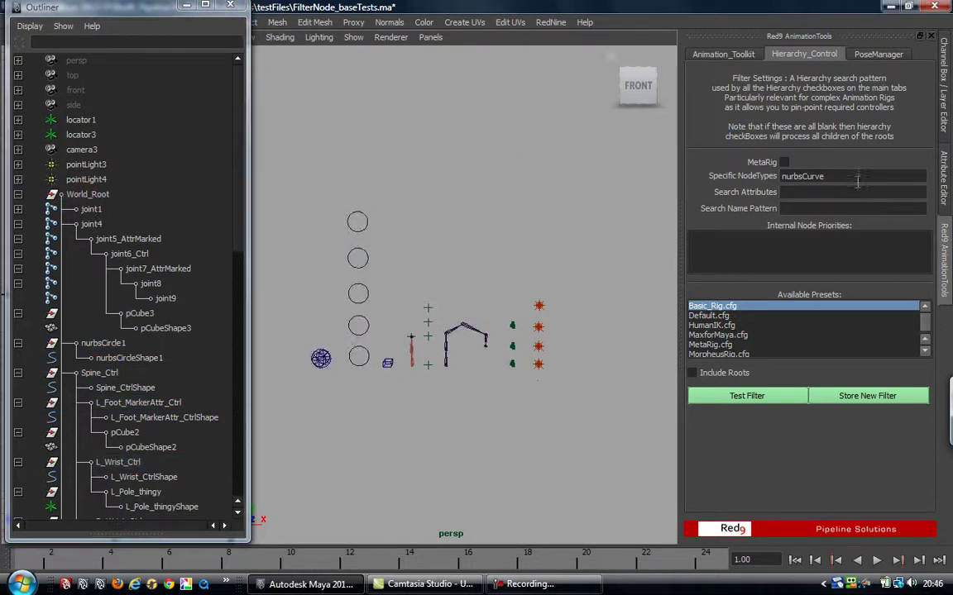
click(76, 195)
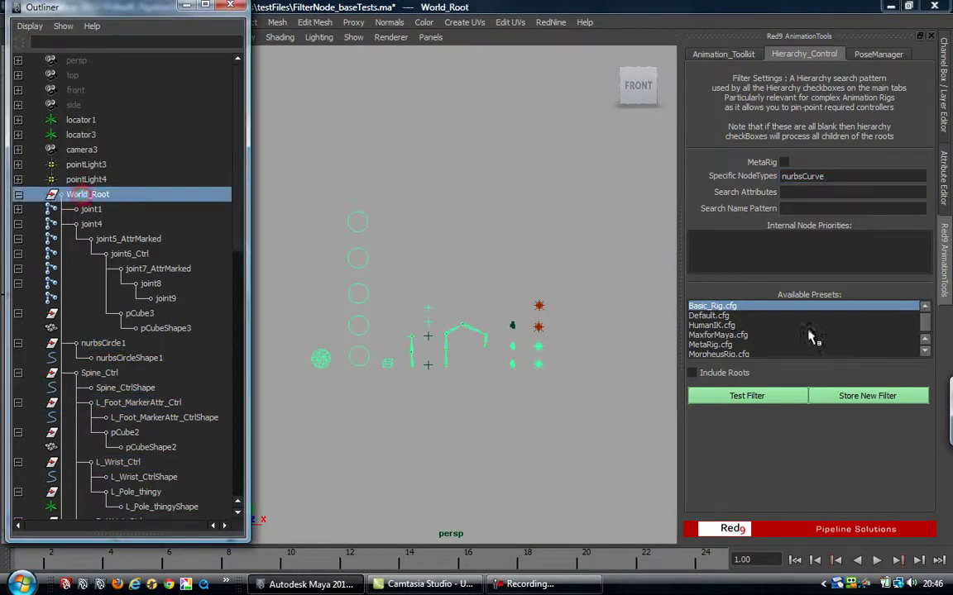
click(761, 395)
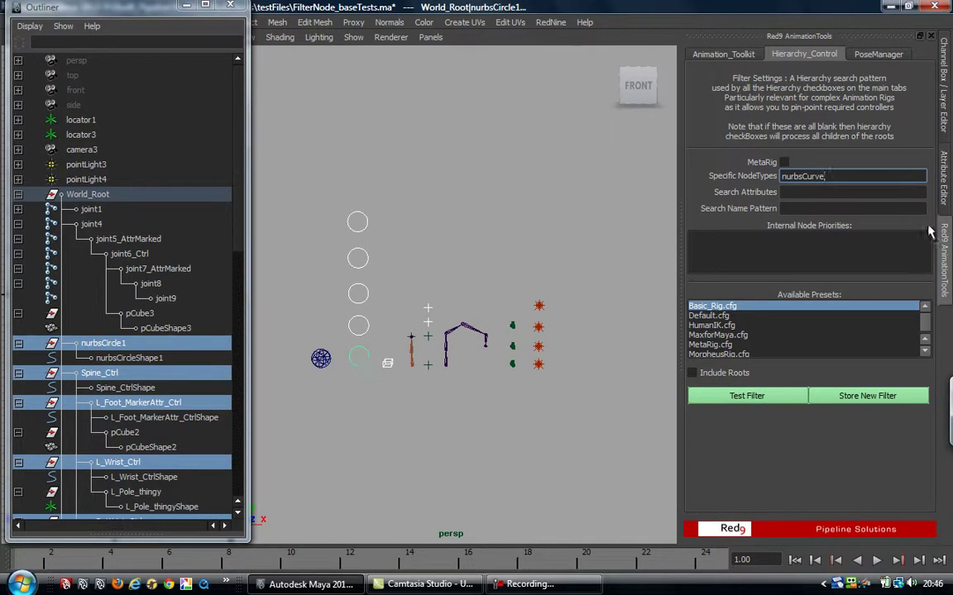
Review the node type presets, try nurbsCurve,ghghjghjgf as Specific NodeTypes, and empty the field
right_click(851, 178)
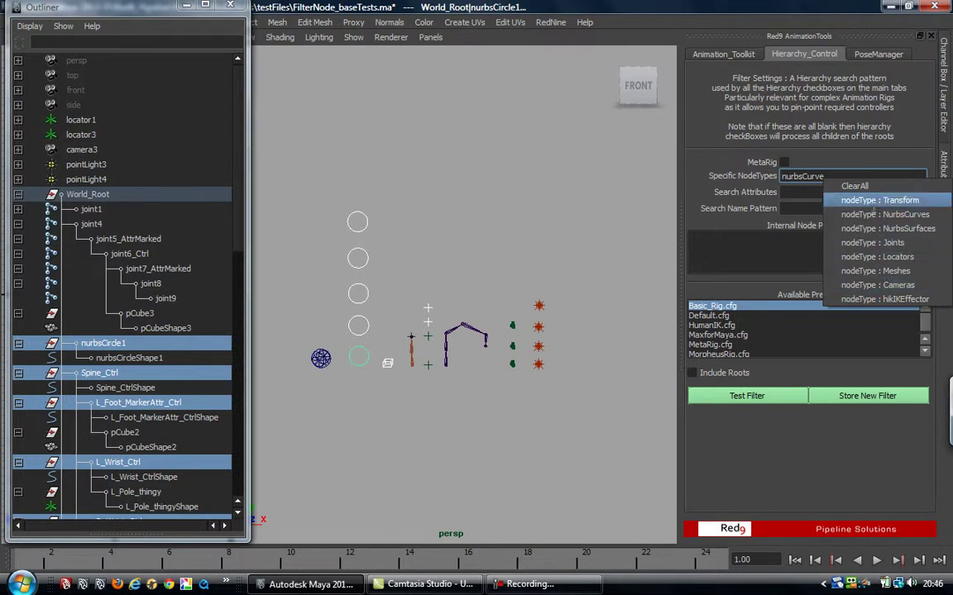
click(840, 181)
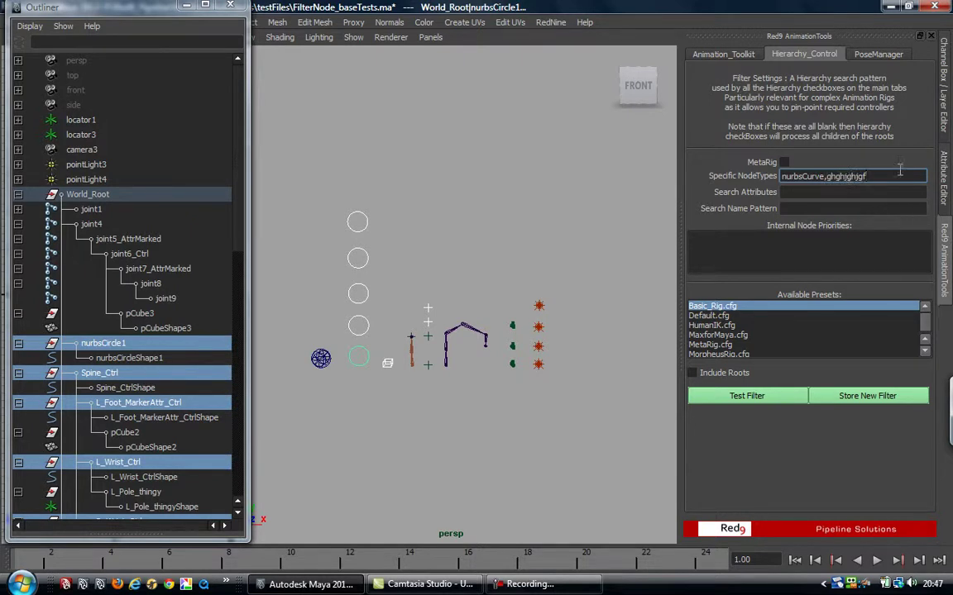
triple_click(874, 176)
key(BackSpace)
Test the hierarchy filter on World_Root with Specific NodeTypes, Search Attributes and Search Name Pattern all left blank
right_click(823, 176)
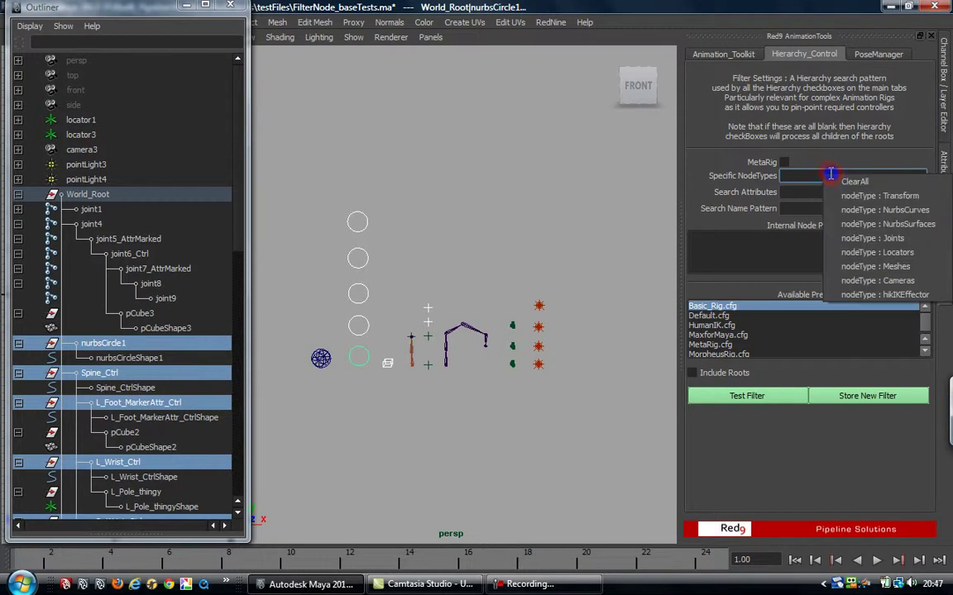
click(891, 195)
click(565, 189)
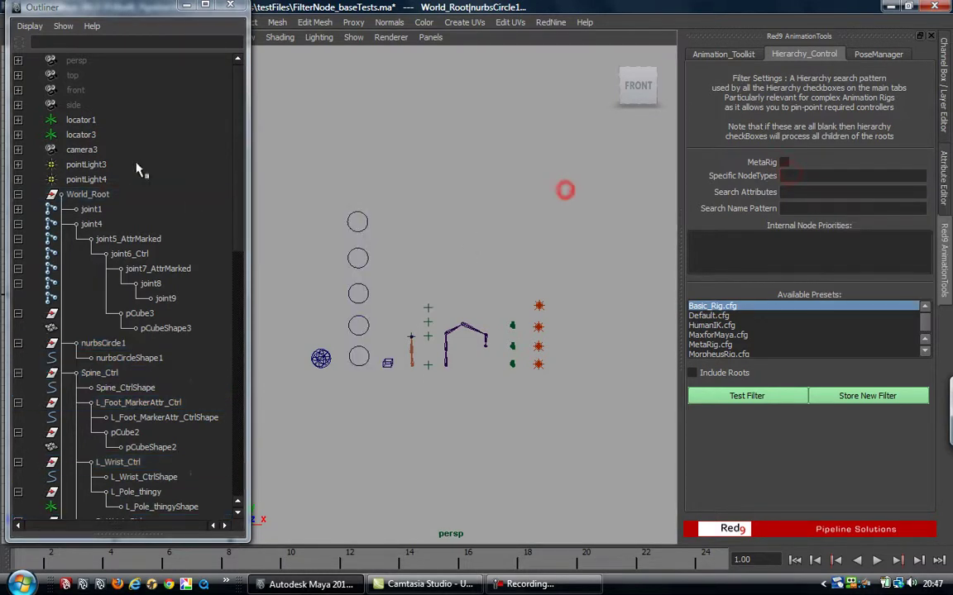
click(88, 194)
click(730, 395)
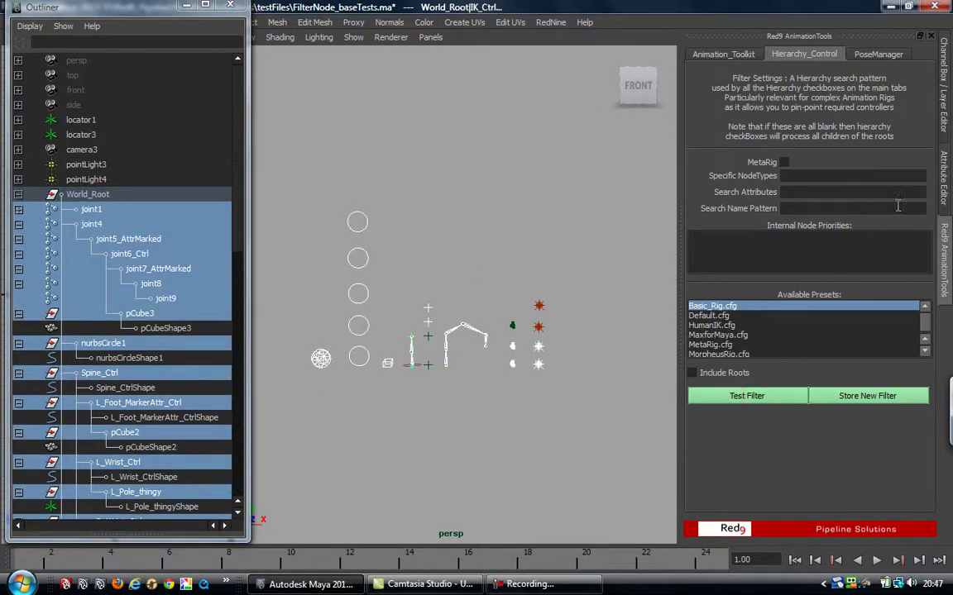
Hide shape nodes in the Outliner and select World_Root
click(30, 25)
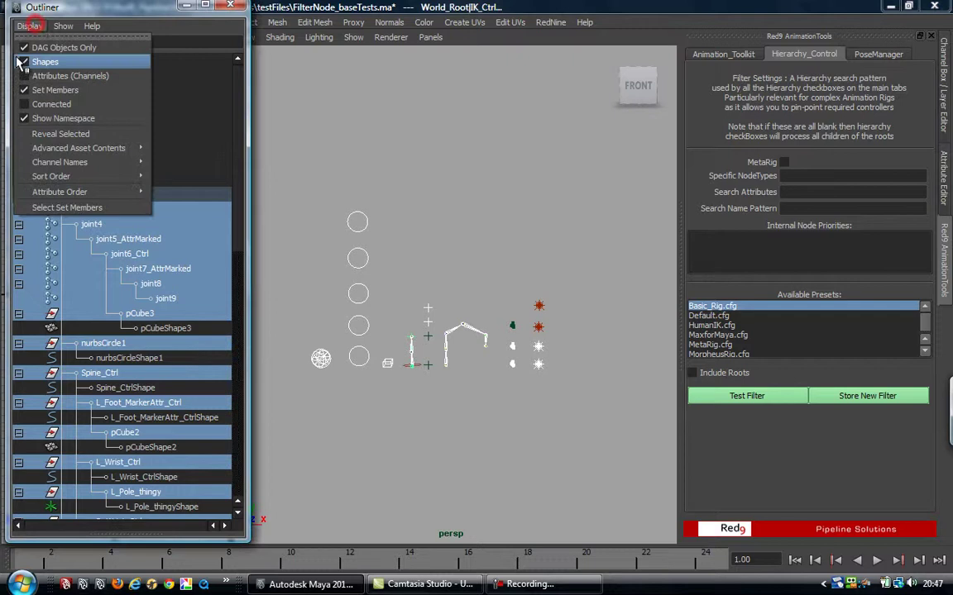
click(25, 66)
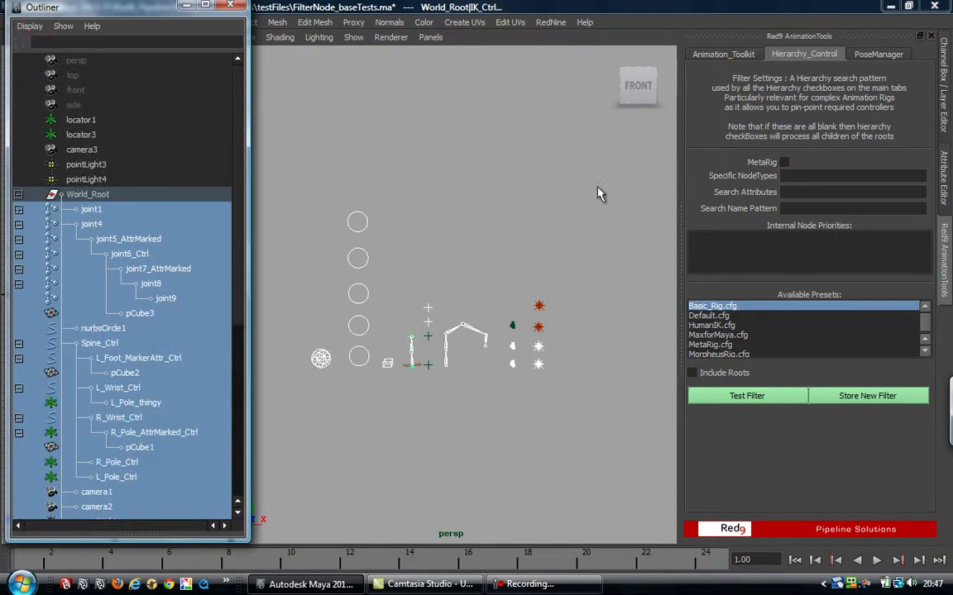
click(80, 195)
click(819, 194)
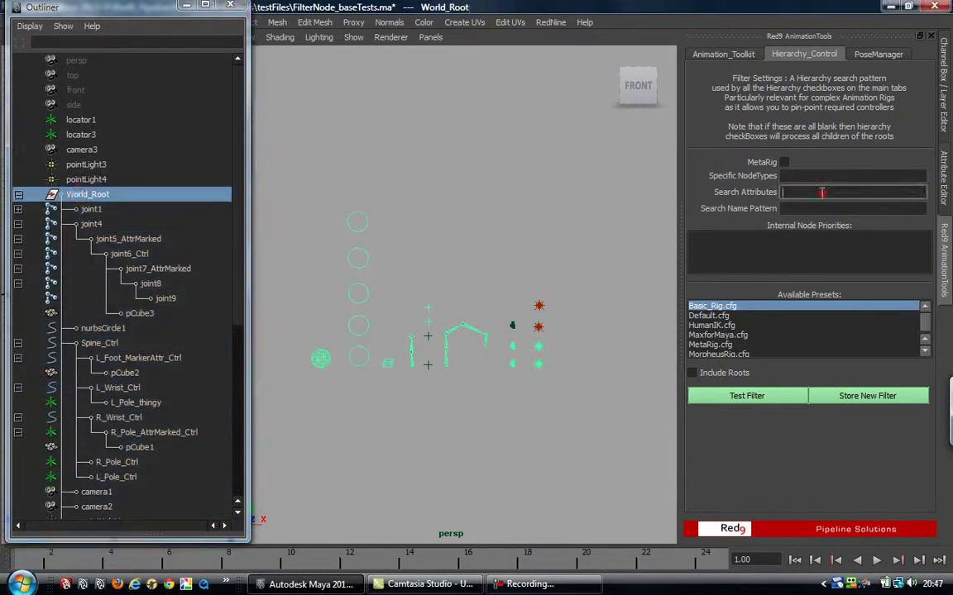
click(818, 193)
Examine the Marker Attr extra attribute of joint7_AttrMarked in the Attribute Editor
click(149, 269)
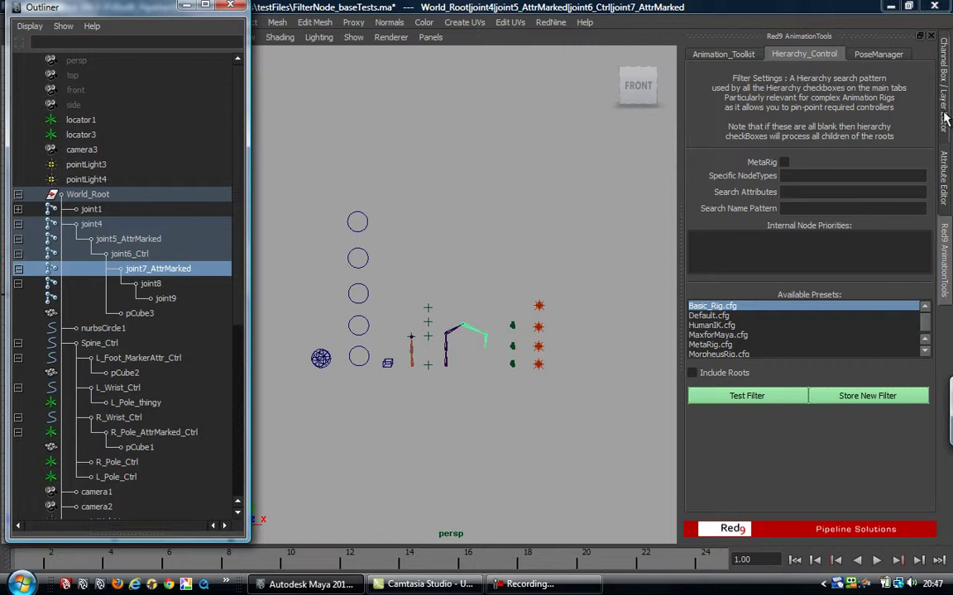
click(943, 108)
click(943, 186)
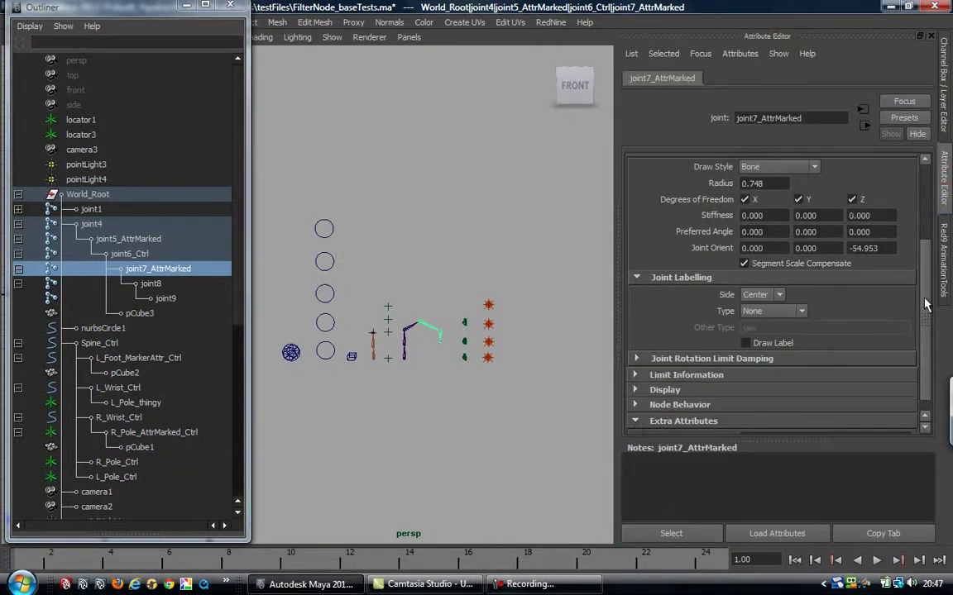
drag(925, 298, 926, 368)
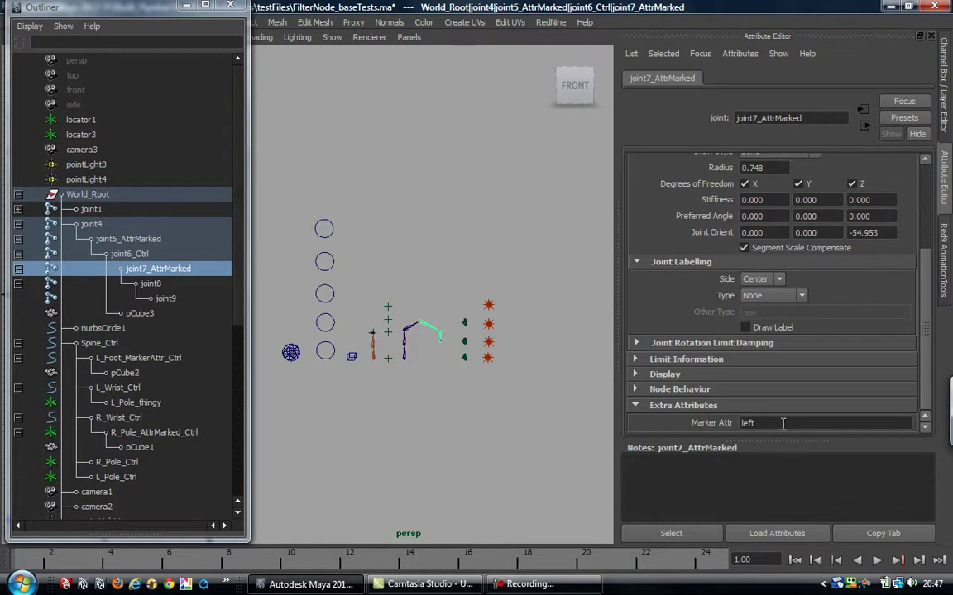
Set the hierarchy filter's Search Attributes to MarkerAttr and test the filter on World_Root
click(943, 256)
click(817, 191)
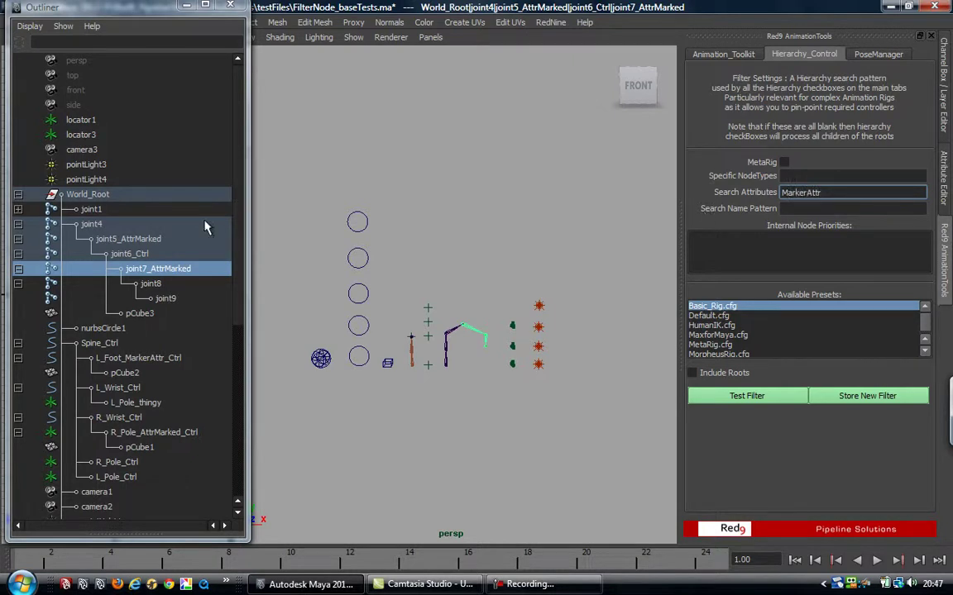
click(88, 193)
click(748, 397)
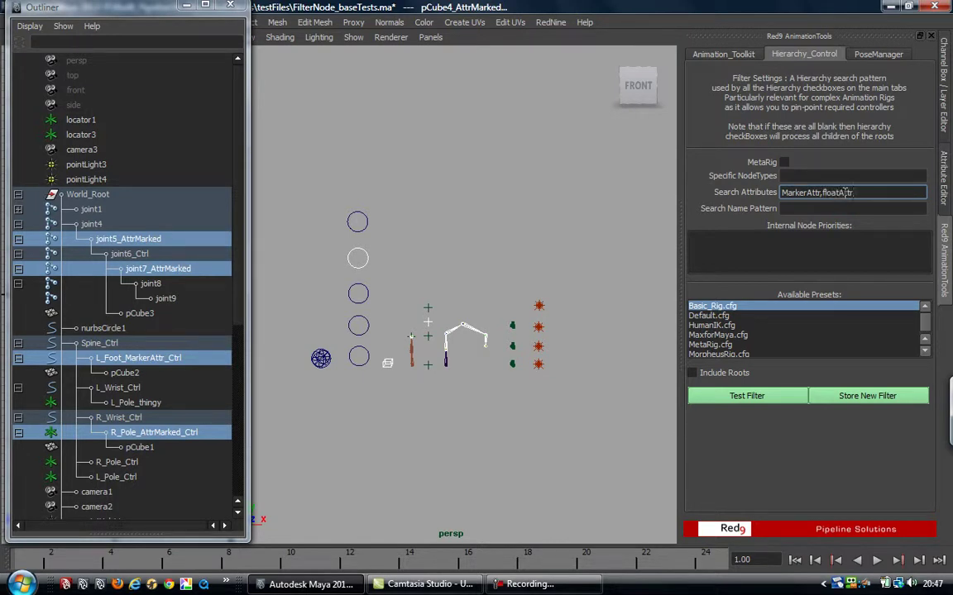
Extend Search Attributes to MarkerAttr,floatAttr and test the filter on World_Root
click(83, 192)
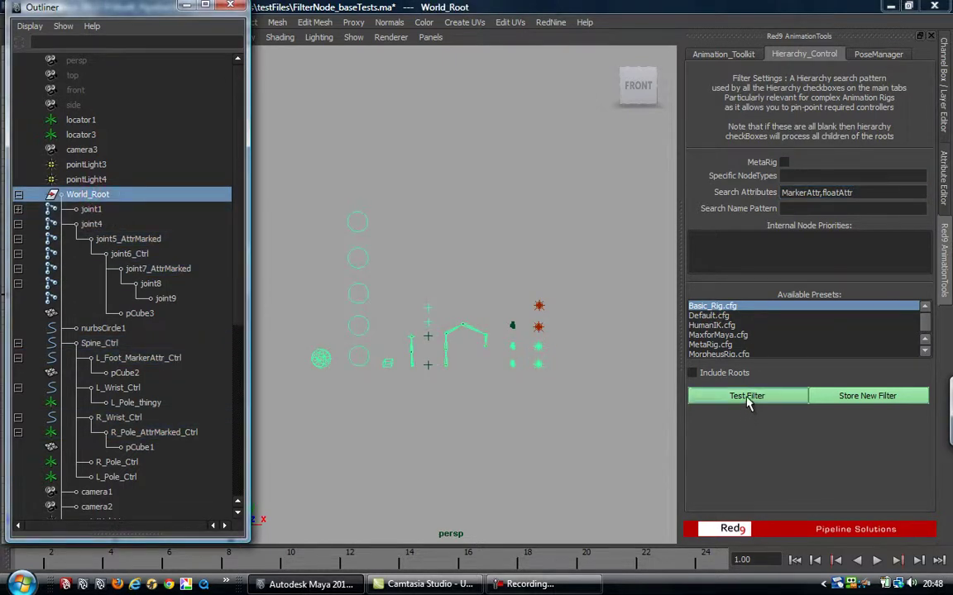
click(746, 396)
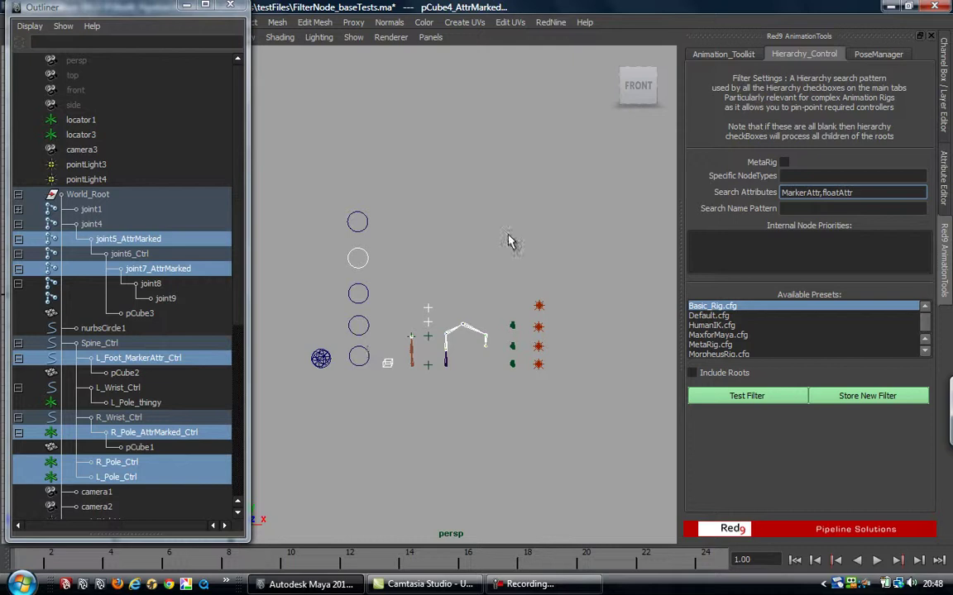
Change Search Attributes to MarkerAttr=right and test the filter on World_Root
click(831, 191)
drag(819, 192, 860, 191)
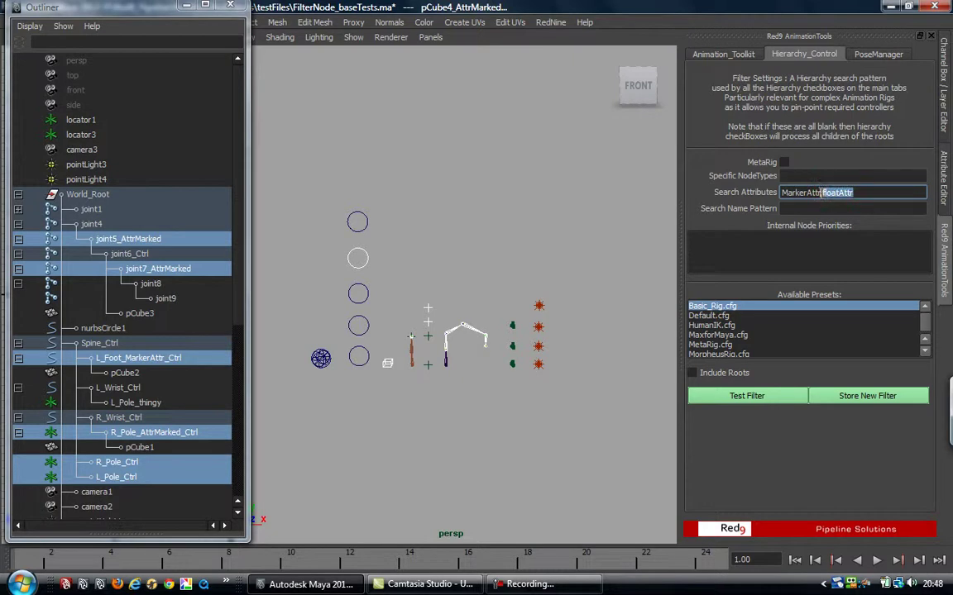
key(BackSpace)
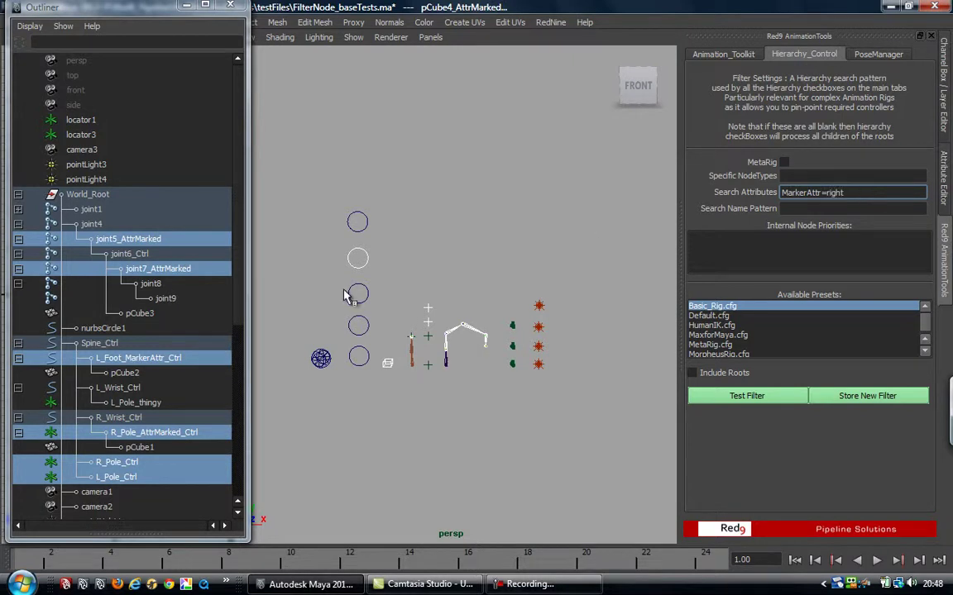
click(88, 195)
click(728, 397)
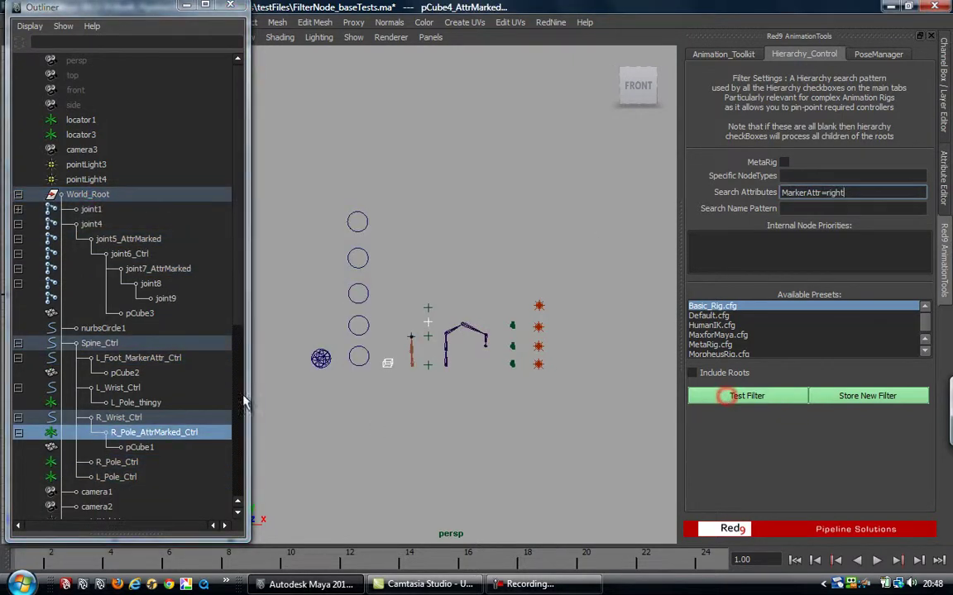
Compare the Marker Attr values of R_Pole_AttrMarked_Ctrl and joint7_AttrMarked in the Attribute Editor
click(942, 205)
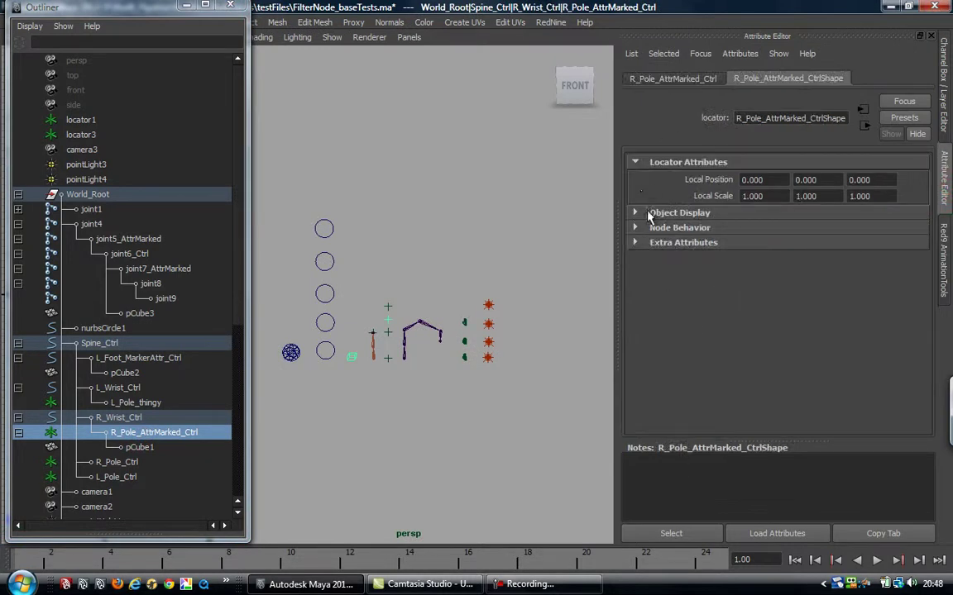
click(672, 79)
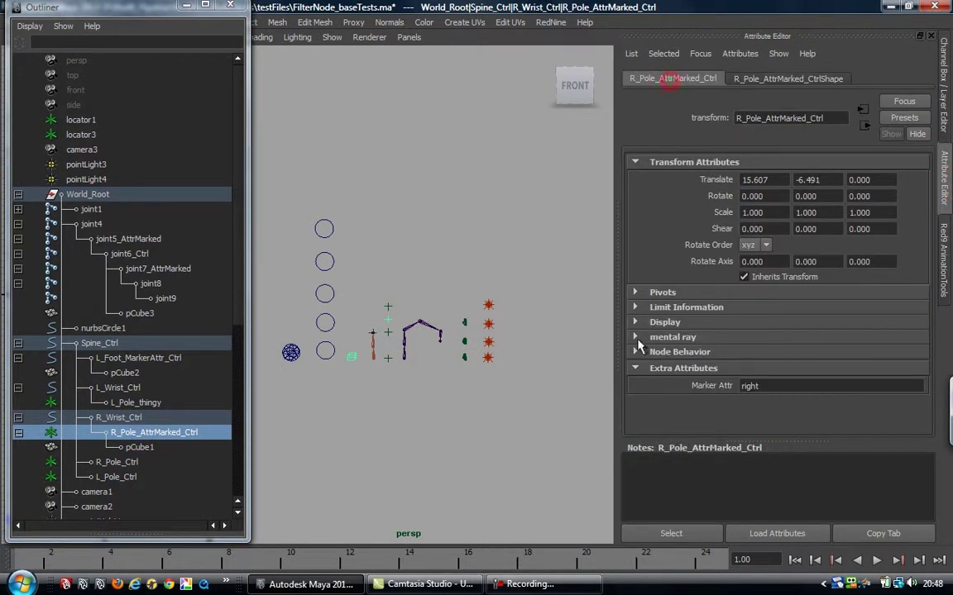
click(157, 269)
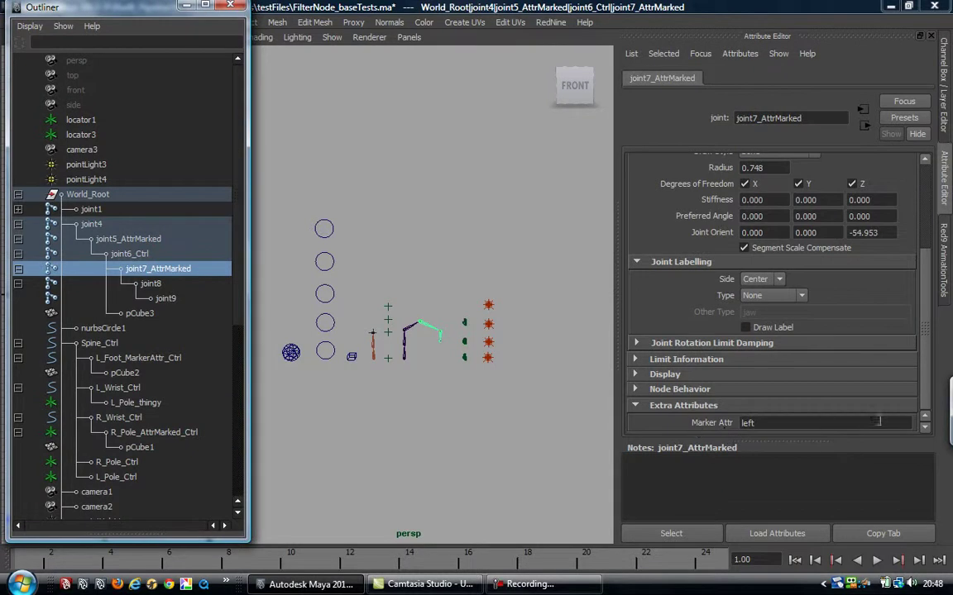
Set Search Attributes to NOT:MarkerAttr=right,MarkerAttr and test the filter on World_Root
click(942, 265)
click(74, 193)
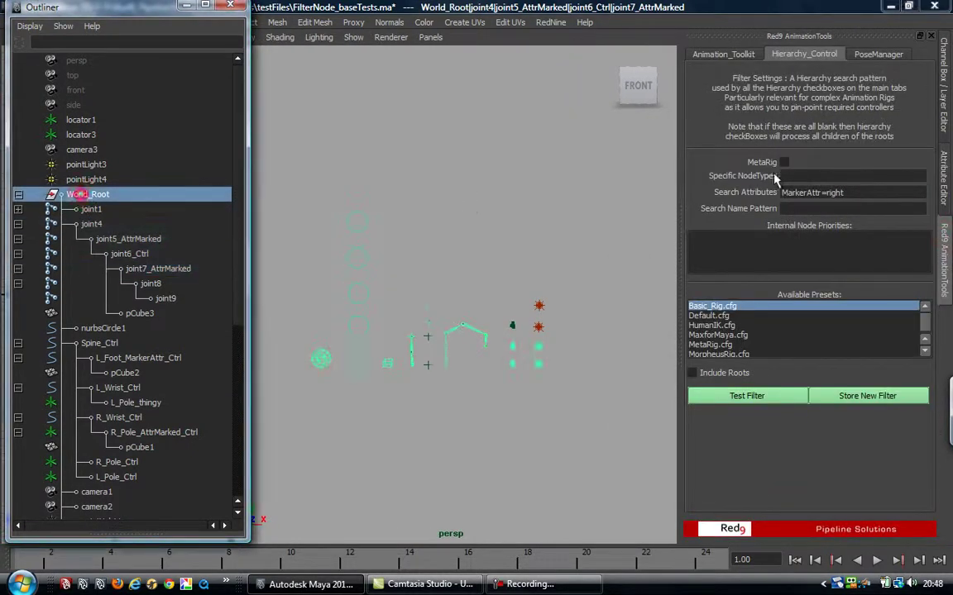
click(852, 193)
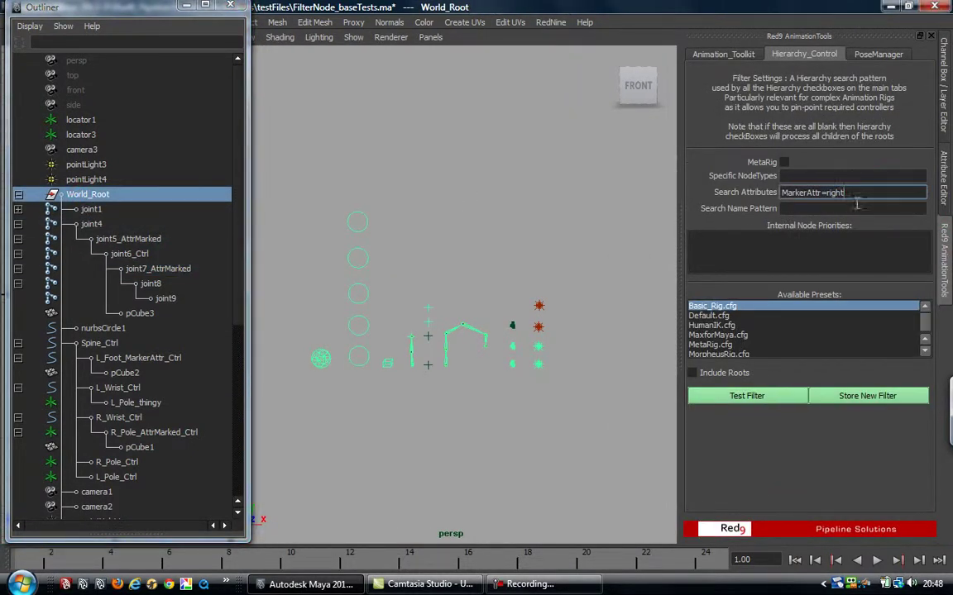
double_click(786, 192)
click(860, 194)
text(NOT:)
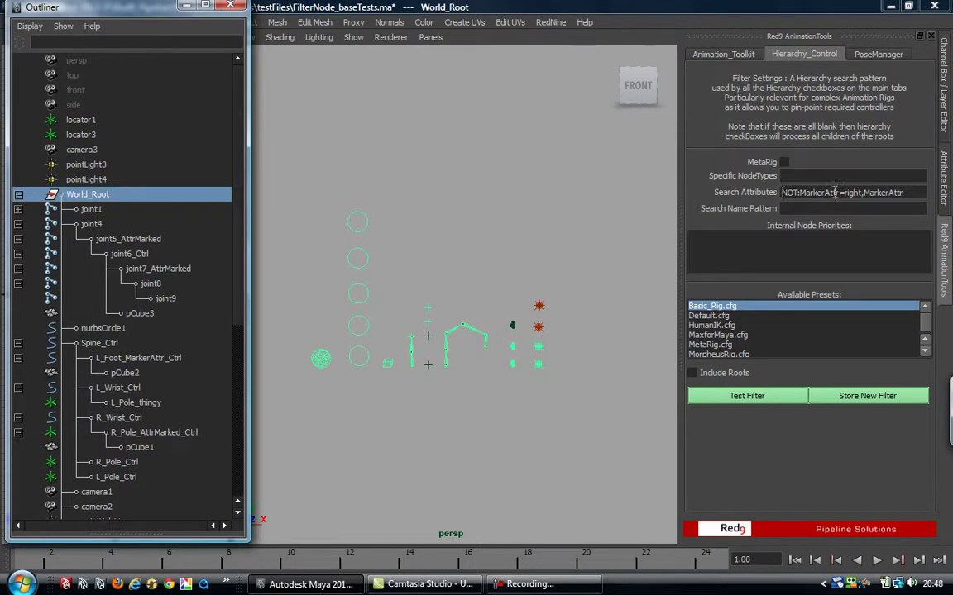
click(745, 398)
Check the Marker Attr values of joint7_AttrMarked and L_Foot_MarkerAttr_Ctrl in the Attribute Editor
click(170, 270)
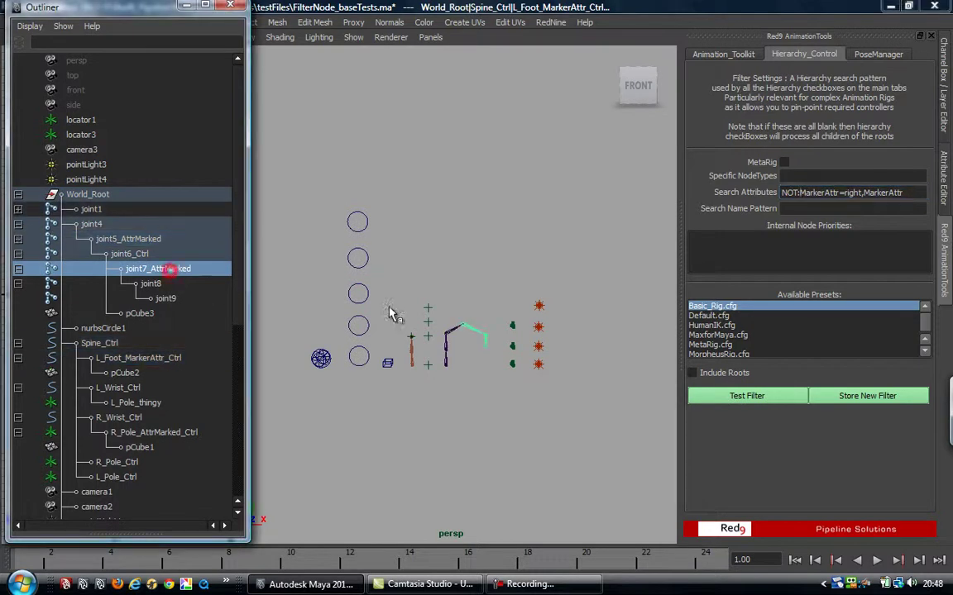
click(944, 189)
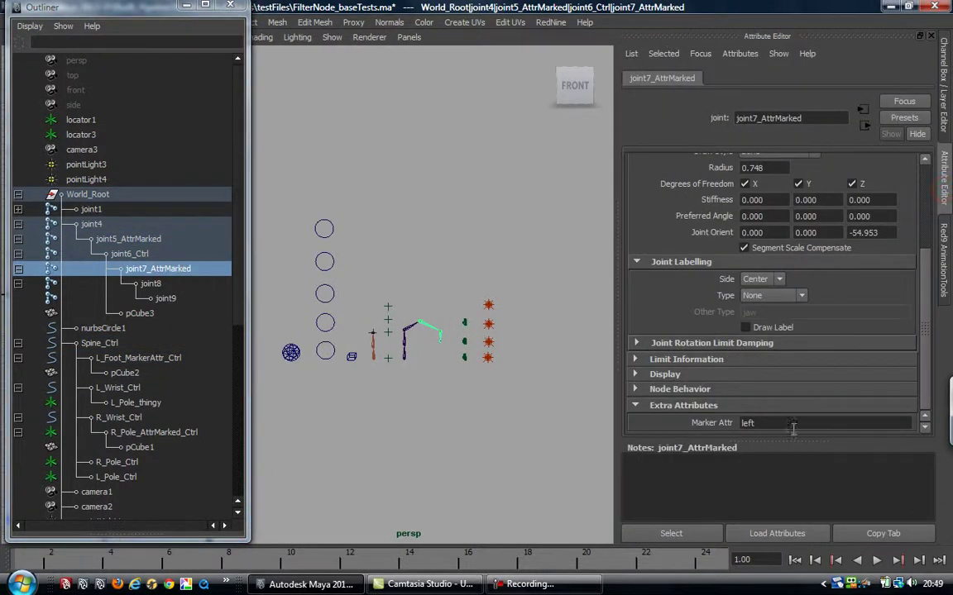
click(169, 358)
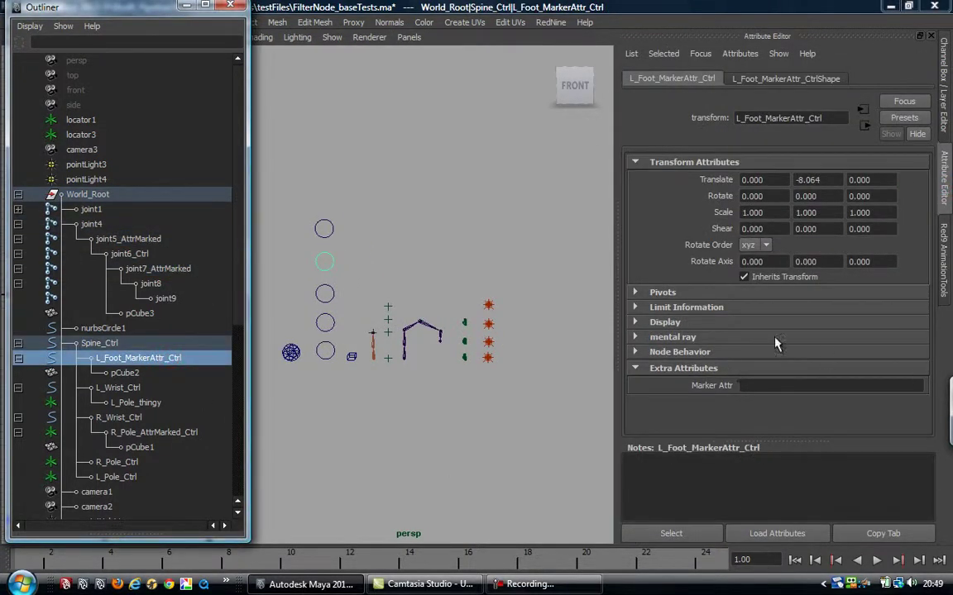
Extend Search Attributes to NOT:MarkerAttr=right,MarkerAttr,floatAttr and test the filter on World_Root
click(948, 281)
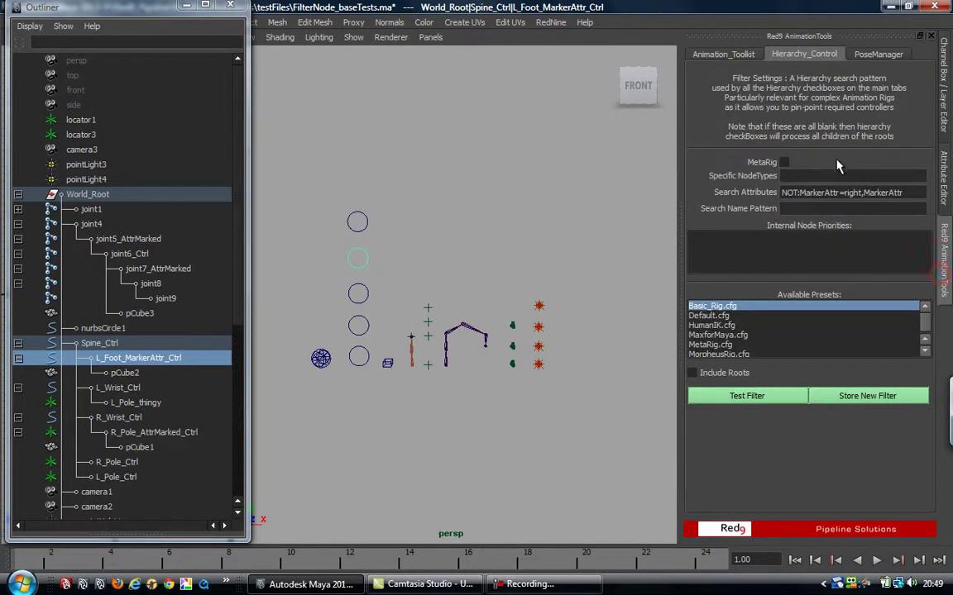
double_click(892, 192)
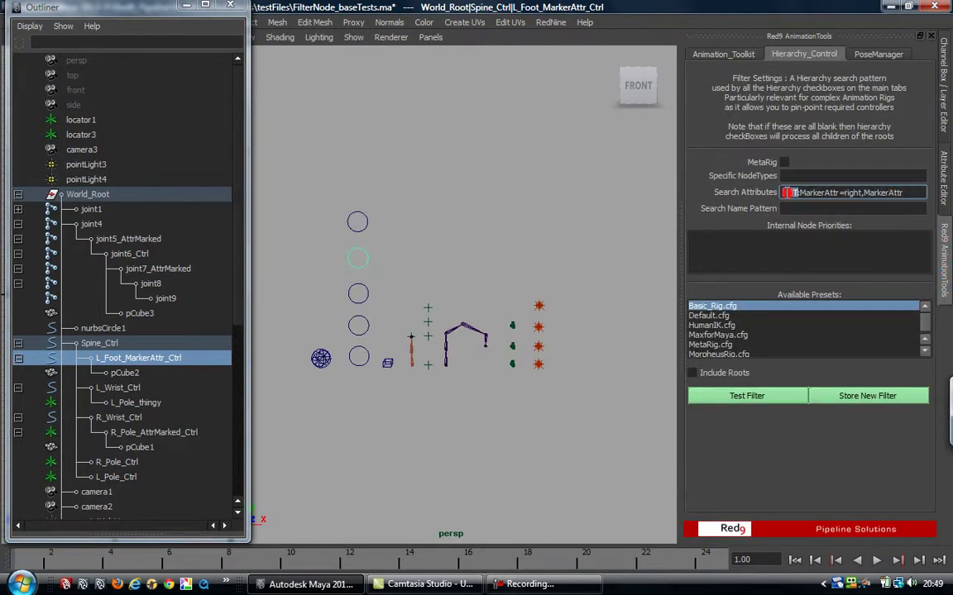
drag(784, 192, 827, 192)
double_click(852, 191)
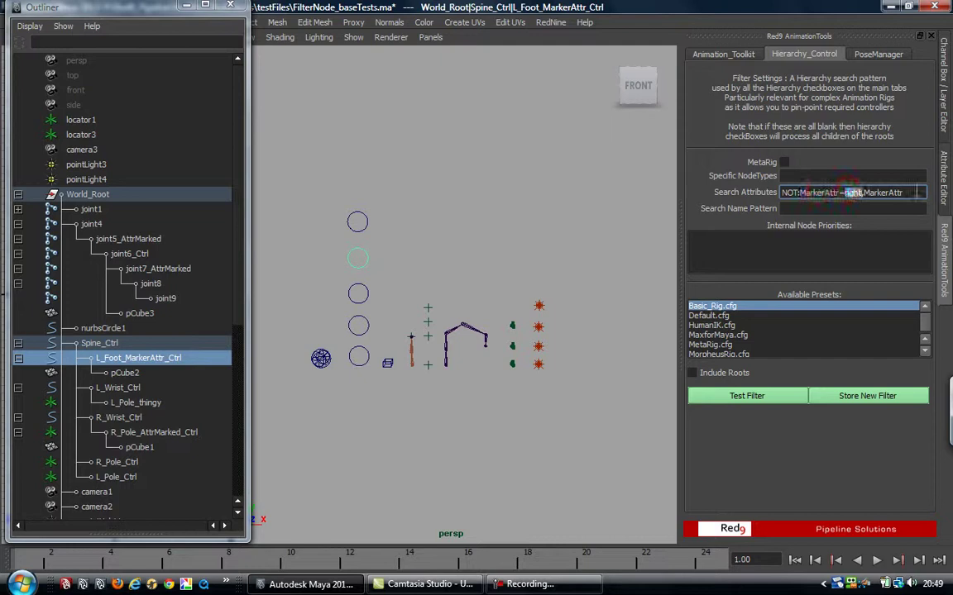
click(910, 192)
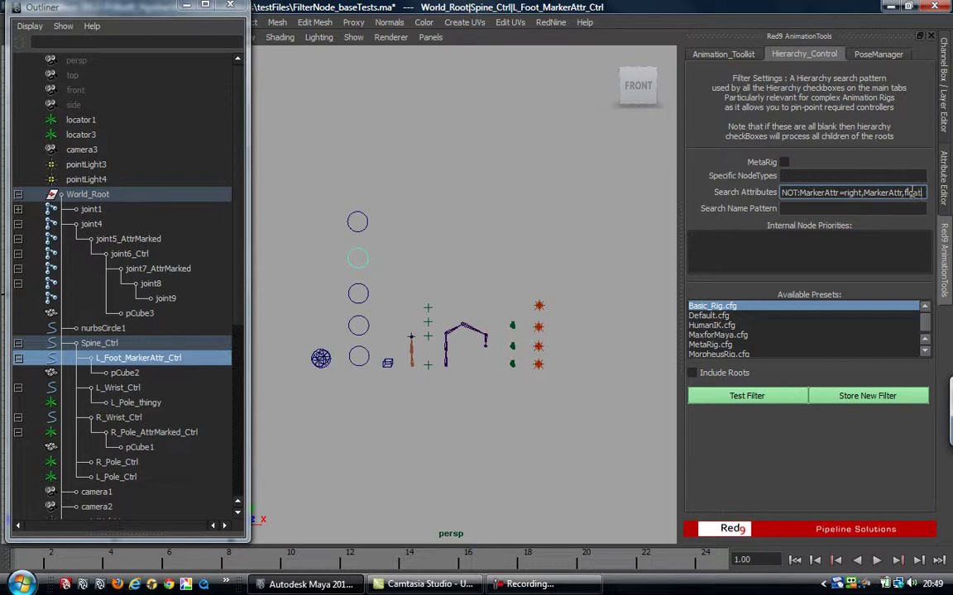
text(Attr)
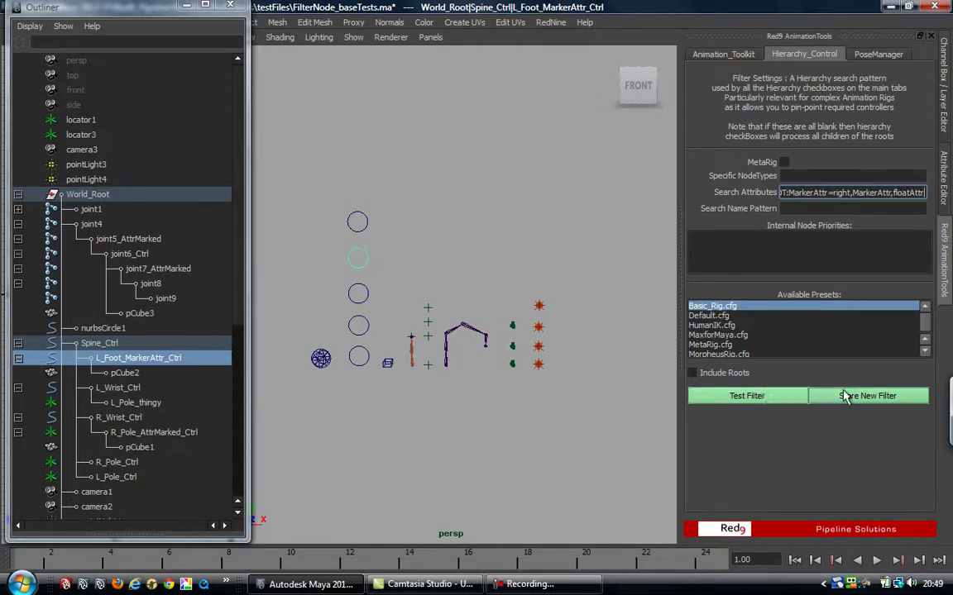
click(97, 194)
click(736, 396)
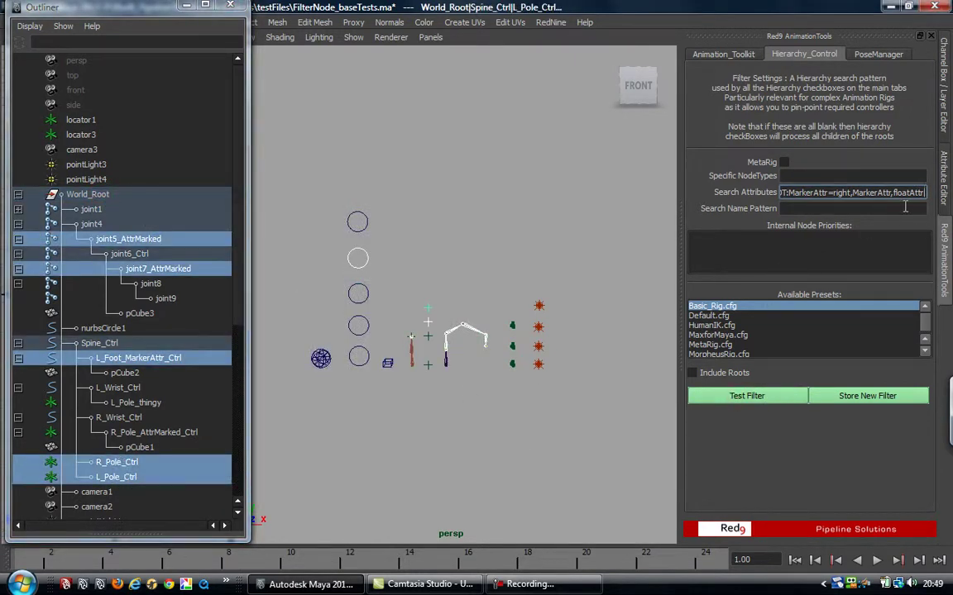
Look up R_Pole_Ctrl's Float Attr, restrict the search term to floatAttr=2.533 and test the filter on World_Root
click(116, 462)
click(945, 176)
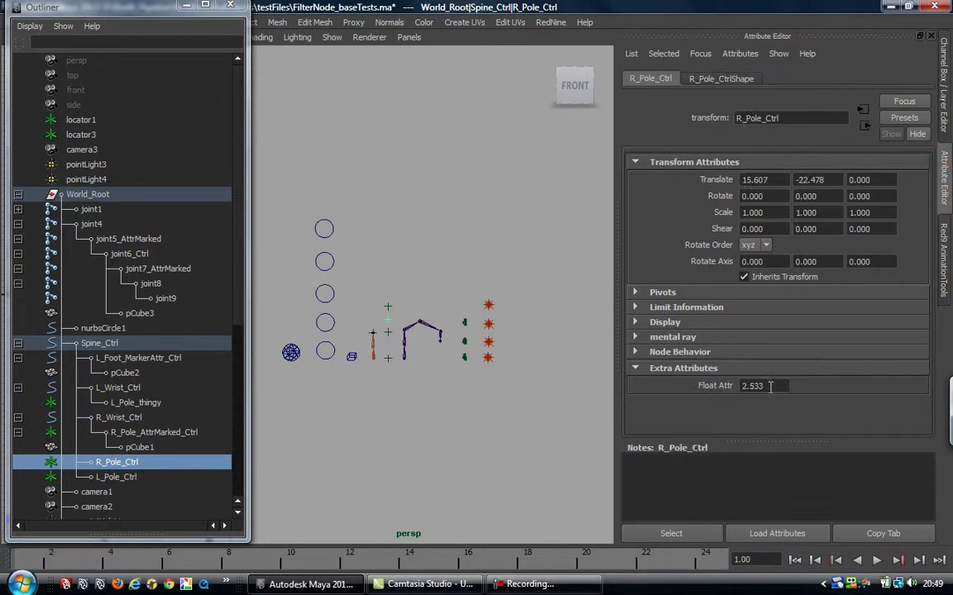
click(945, 256)
click(927, 193)
text(=right,MarkerAttr,floatAttr=)
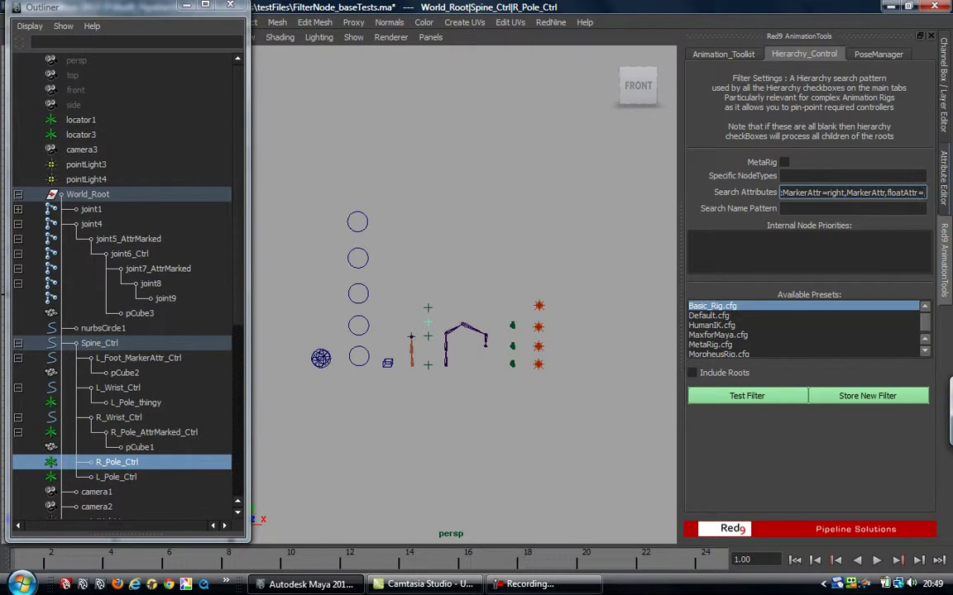
text(2.533)
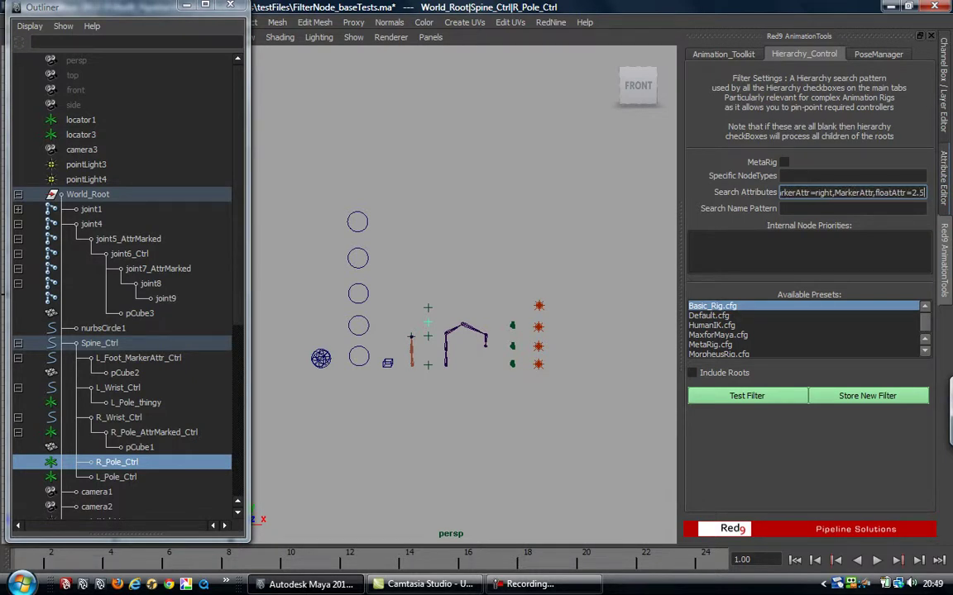
click(87, 194)
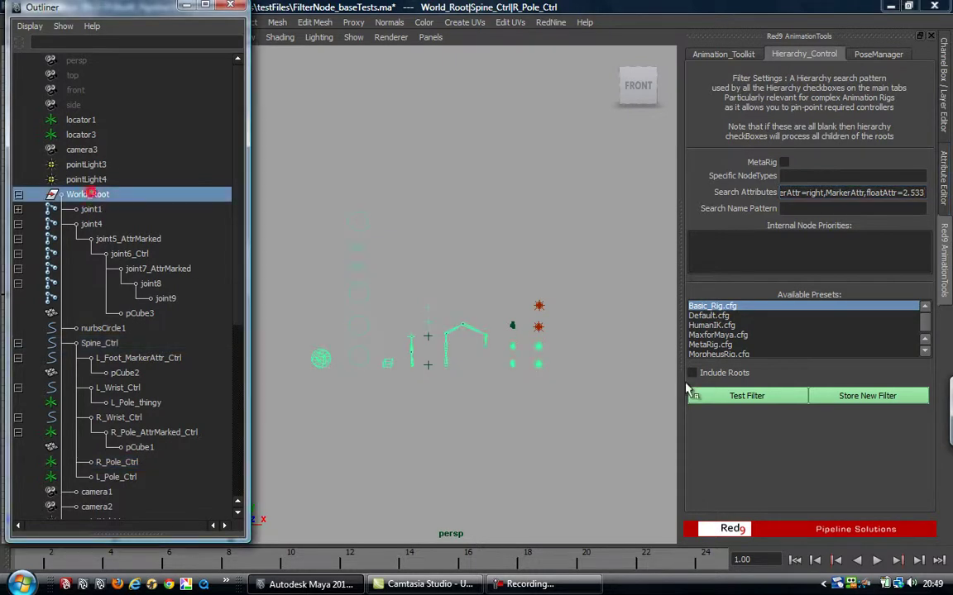
click(749, 397)
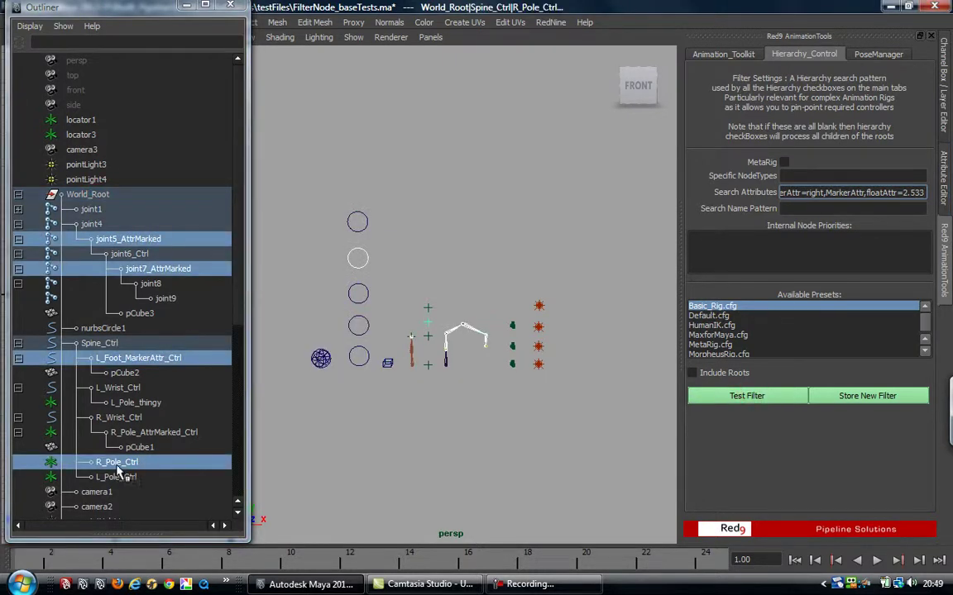
Check the Float Attr value of L_Pole_Ctrl in the Attribute Editor and run the attribute filter on World_Root again
click(116, 477)
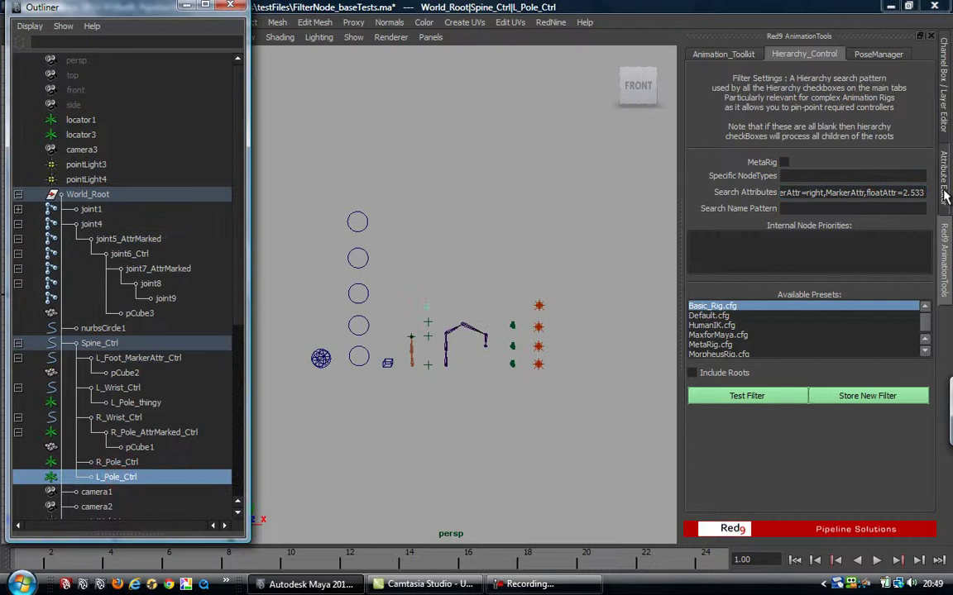
key(ctrl+a)
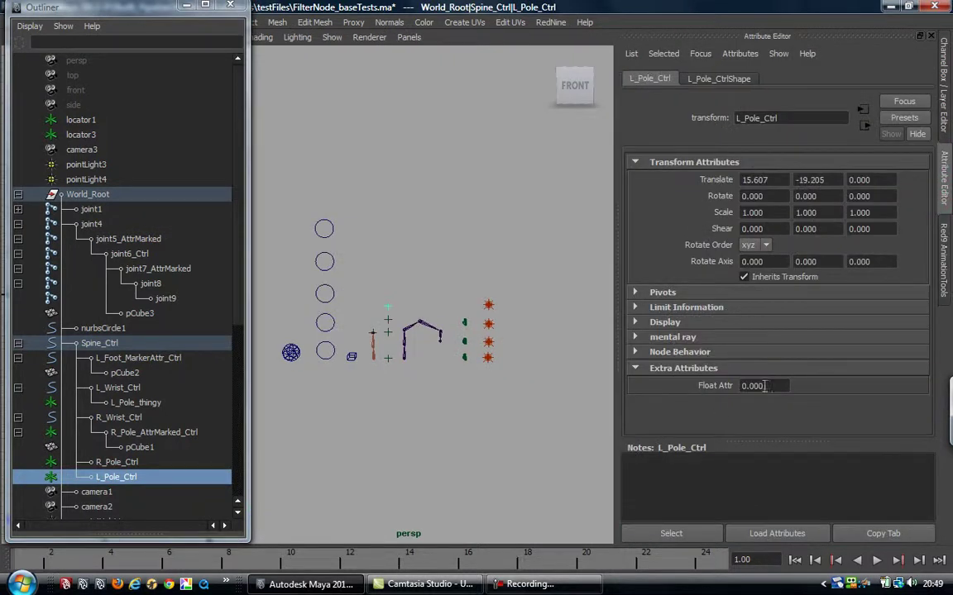
click(946, 252)
drag(819, 192, 777, 192)
click(94, 194)
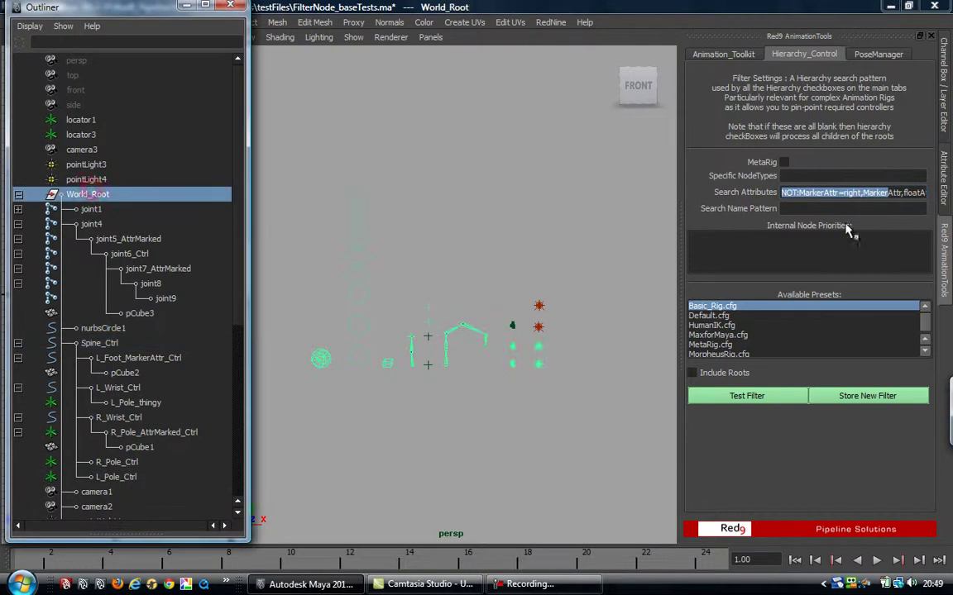
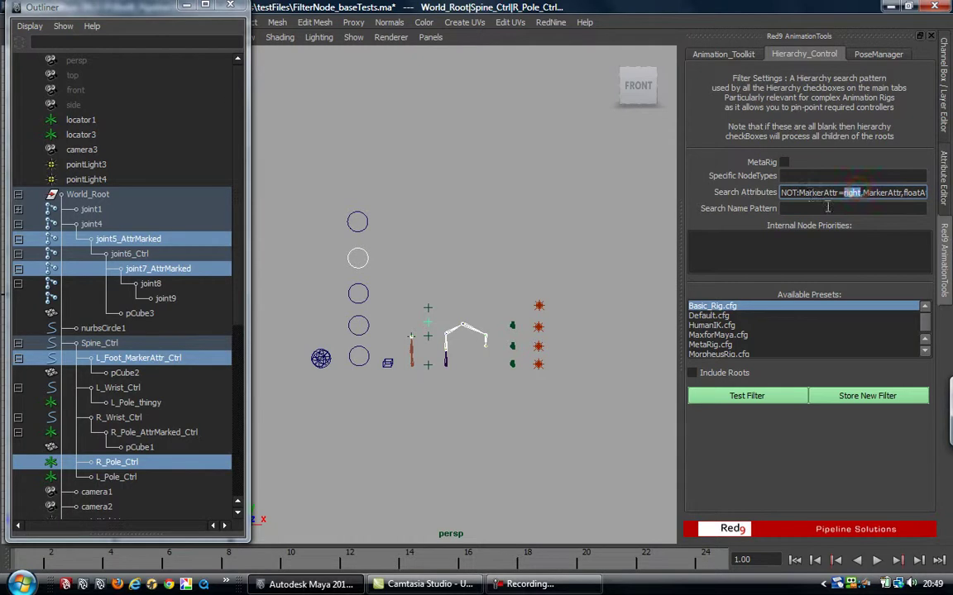
Set Search Name Pattern to Ctrl, leaving Specific NodeTypes empty, and test the combined filter on World_Root
click(815, 209)
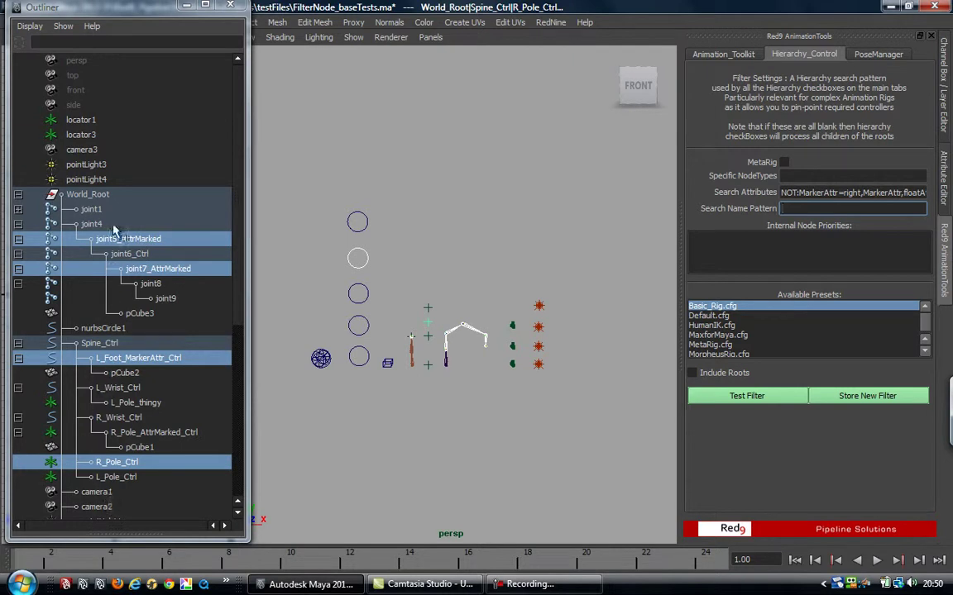
right_click(820, 172)
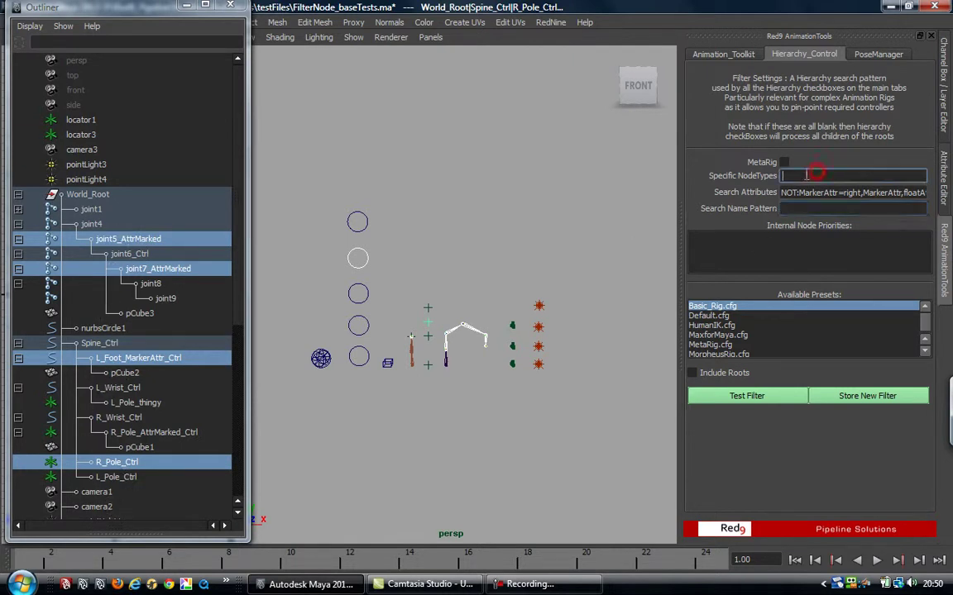
click(879, 210)
text(,)
drag(863, 178, 587, 157)
key(BackSpace)
click(813, 210)
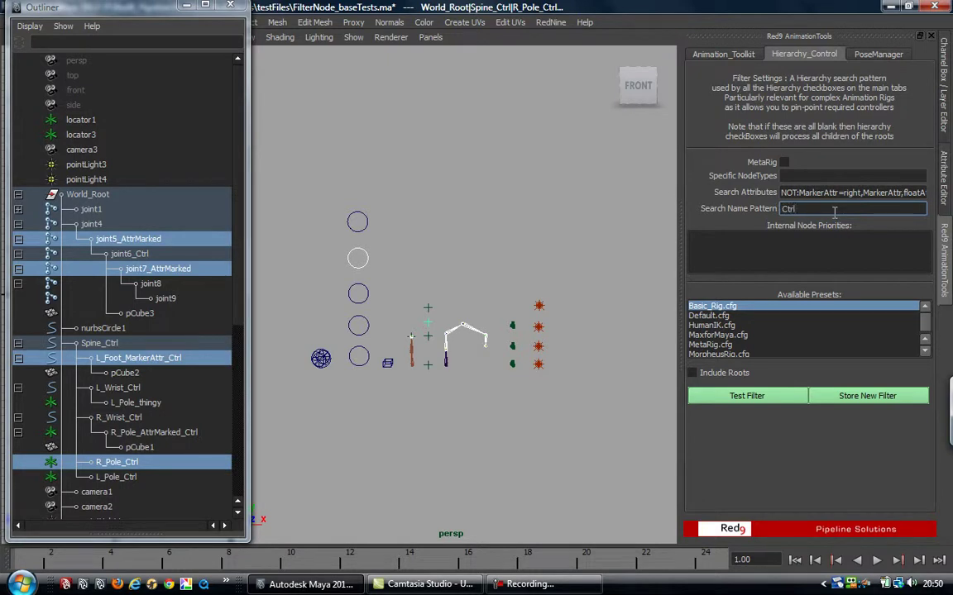
click(775, 397)
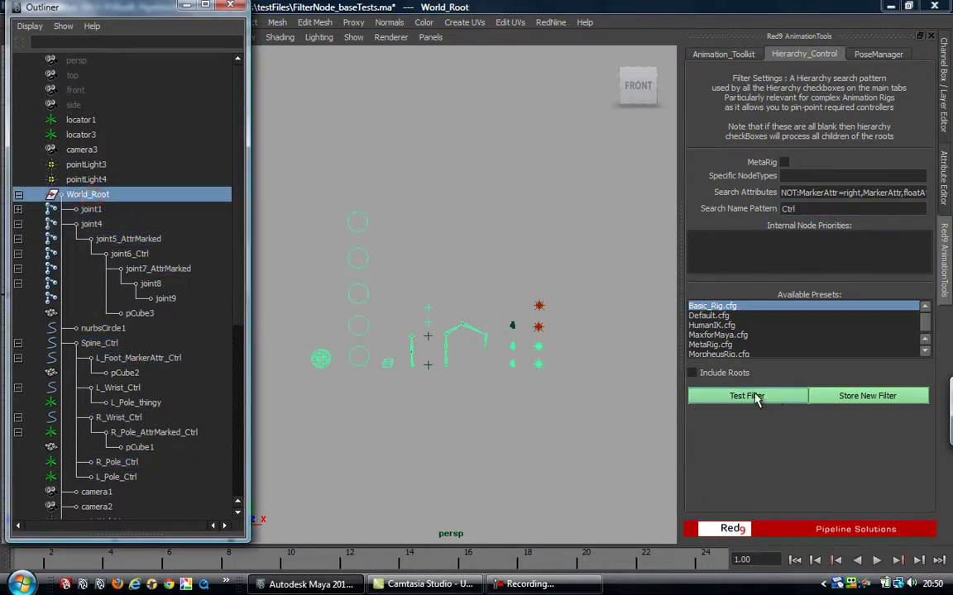
click(755, 398)
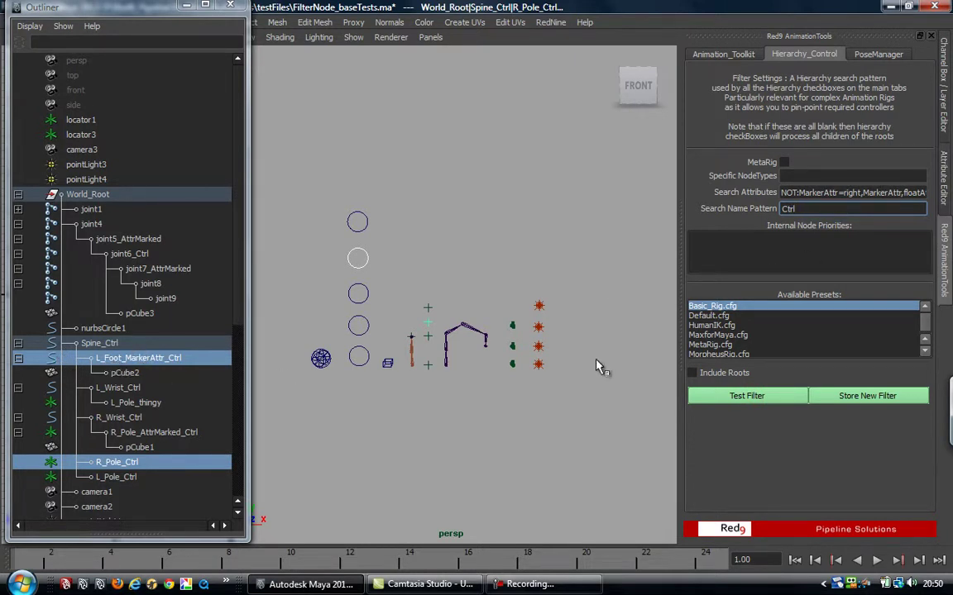
Review the Search Attributes expression and the Search Name Pattern entry with its regular-expression hint
click(910, 191)
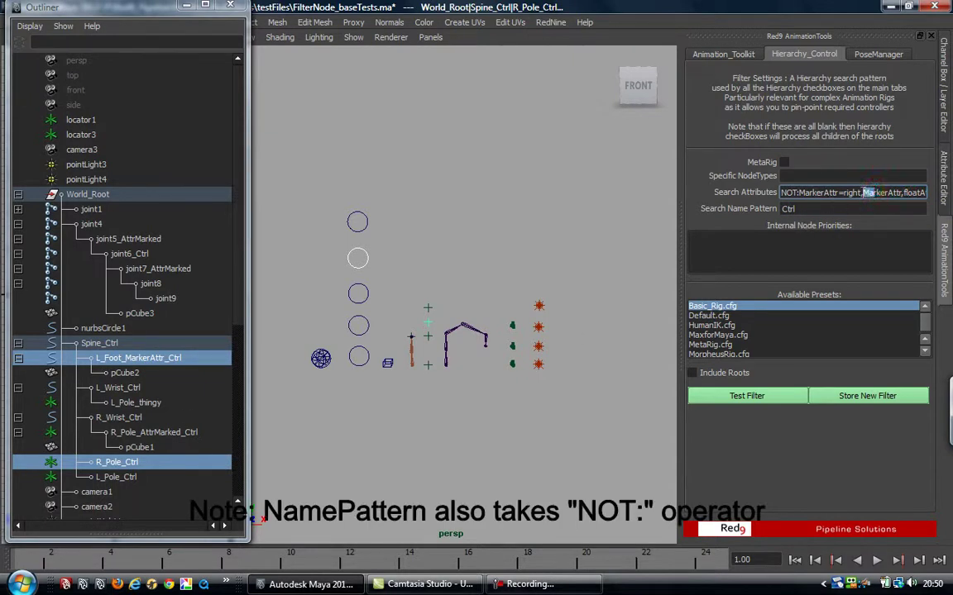
click(800, 208)
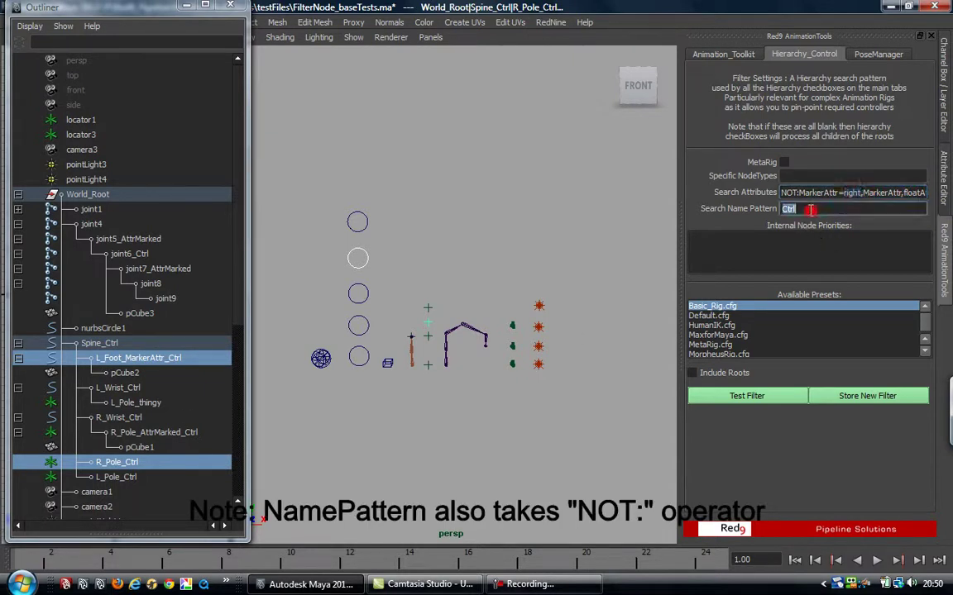
double_click(812, 209)
click(808, 209)
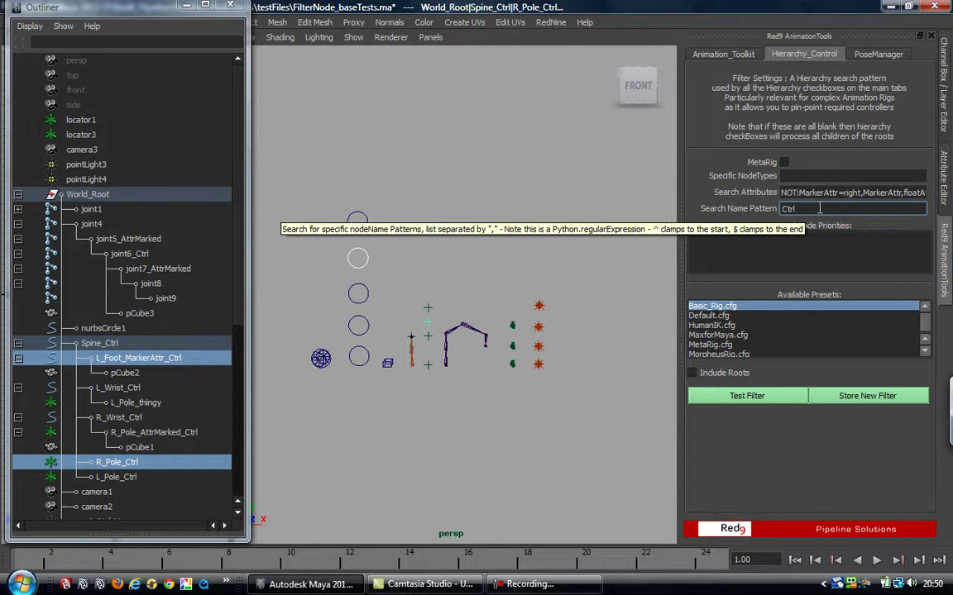
double_click(820, 209)
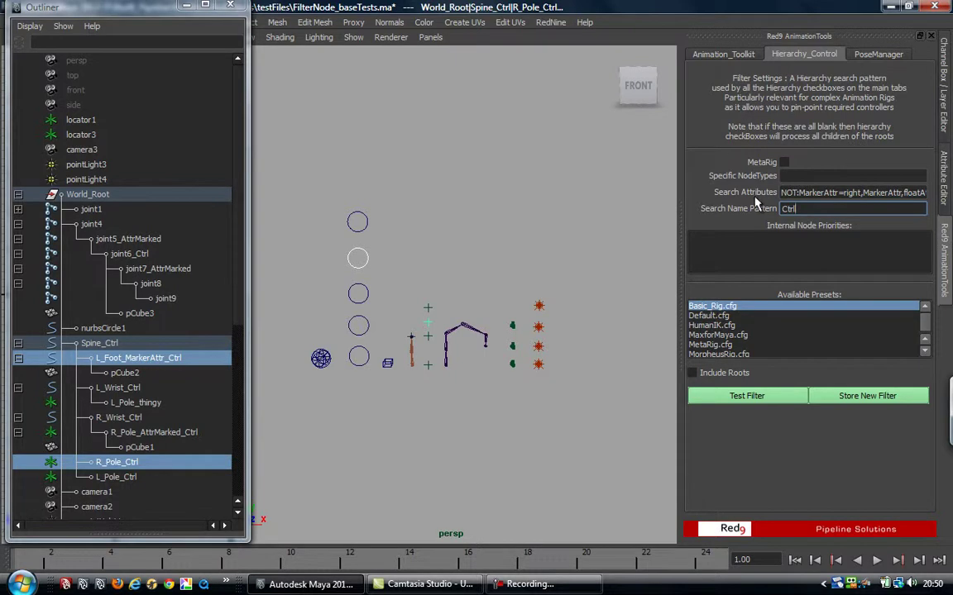
Select World_Root and view the commands available for the Internal Node Priorities list
click(86, 194)
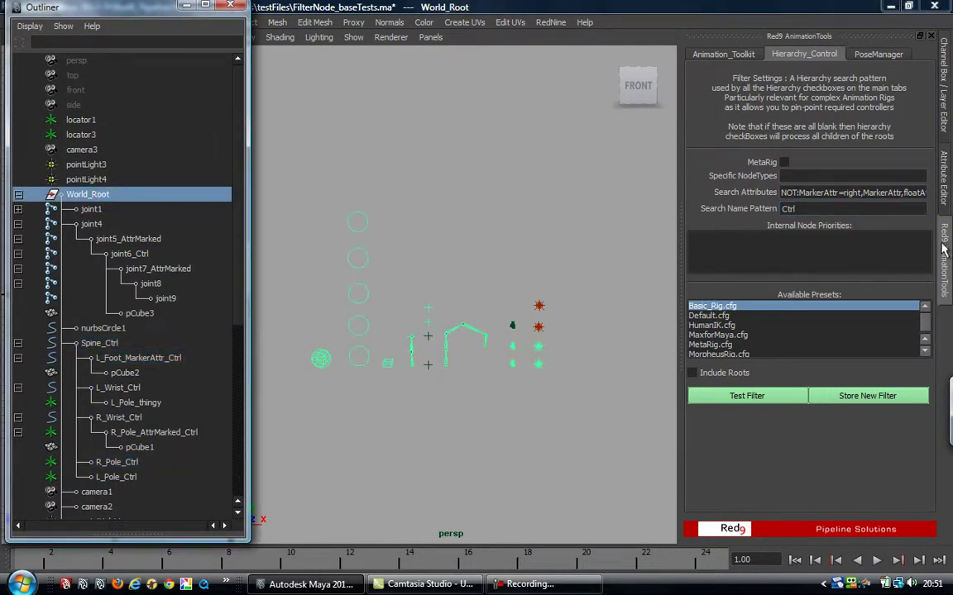
click(803, 248)
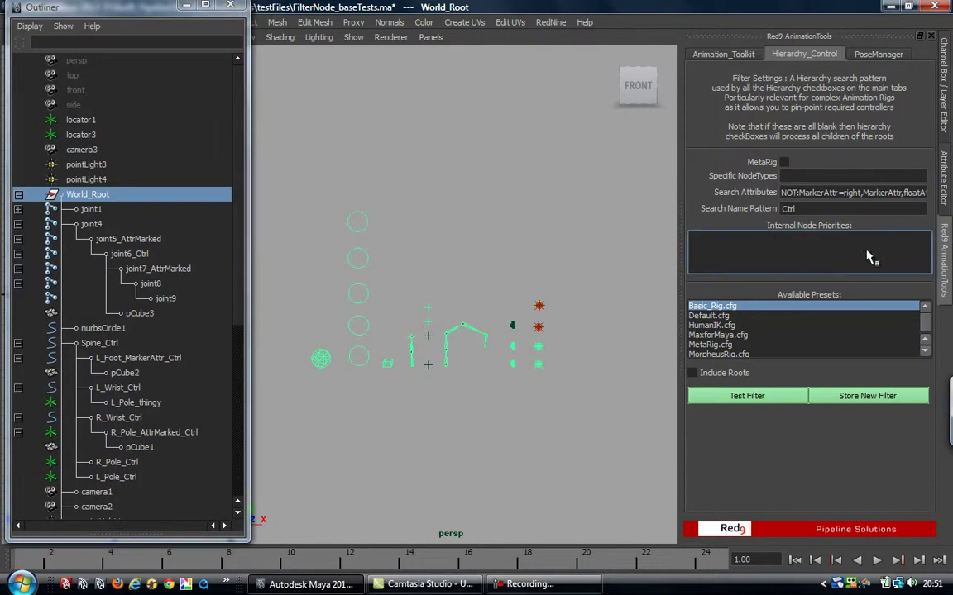
right_click(792, 247)
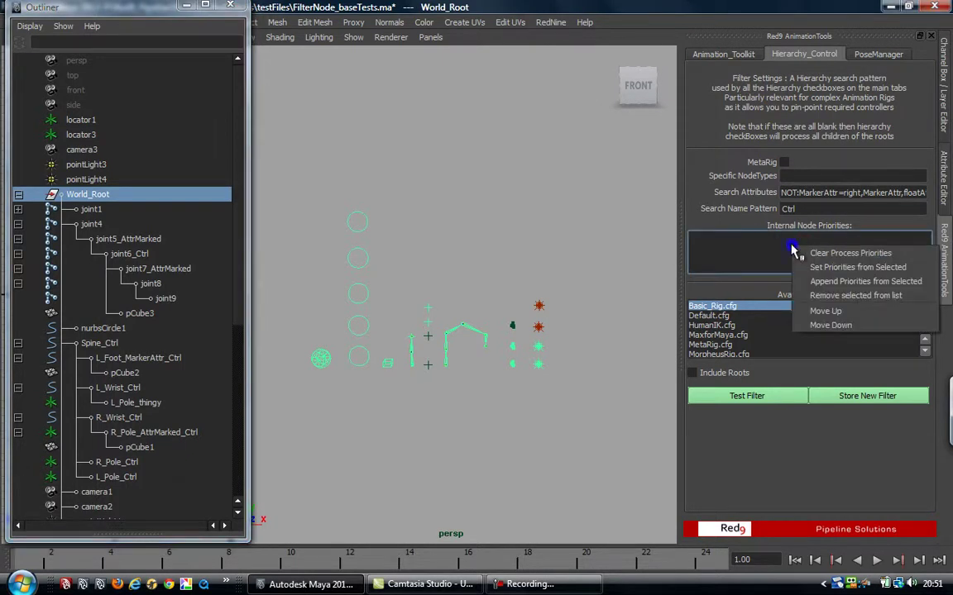
click(111, 7)
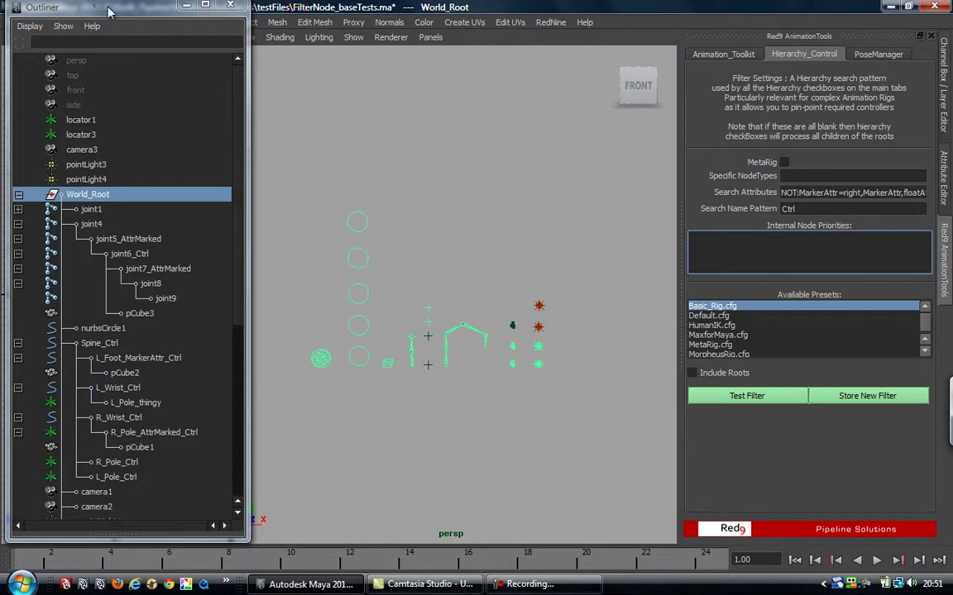
Open the recent scene Penguin_Tester_File.ma and expand Penguin_Anim in the Outliner
drag(114, 7, 111, 56)
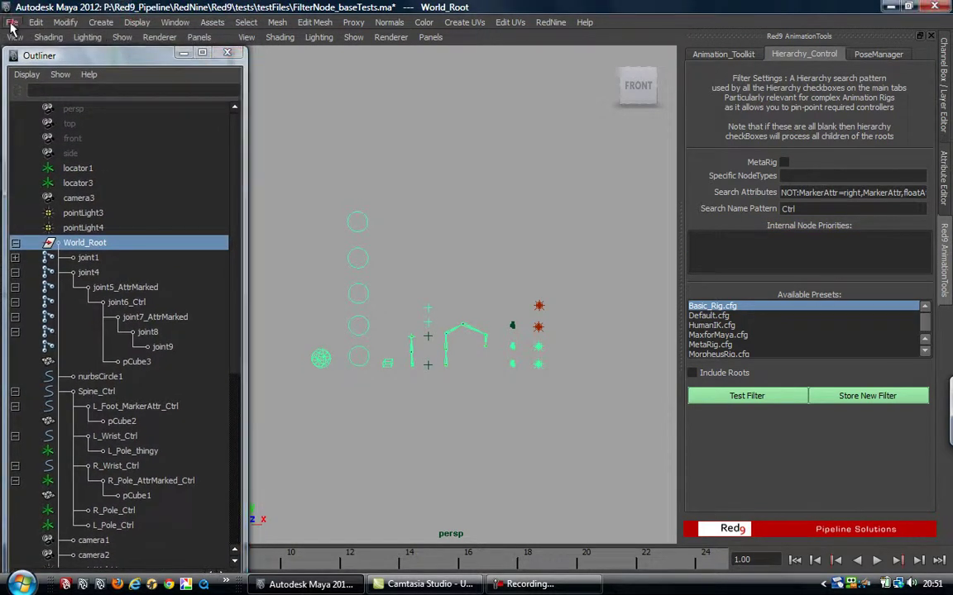
click(12, 23)
mouse_move(82, 352)
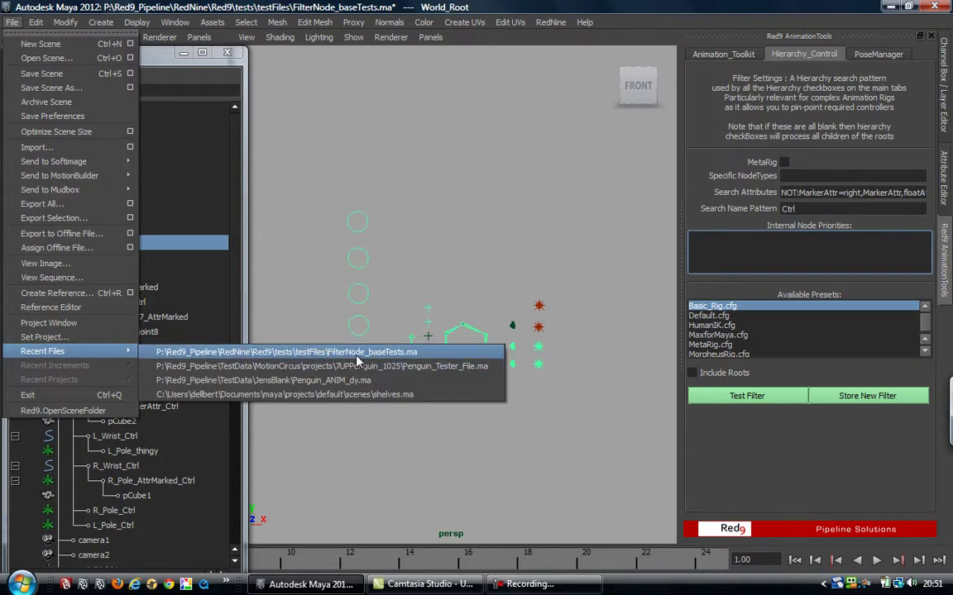
click(410, 374)
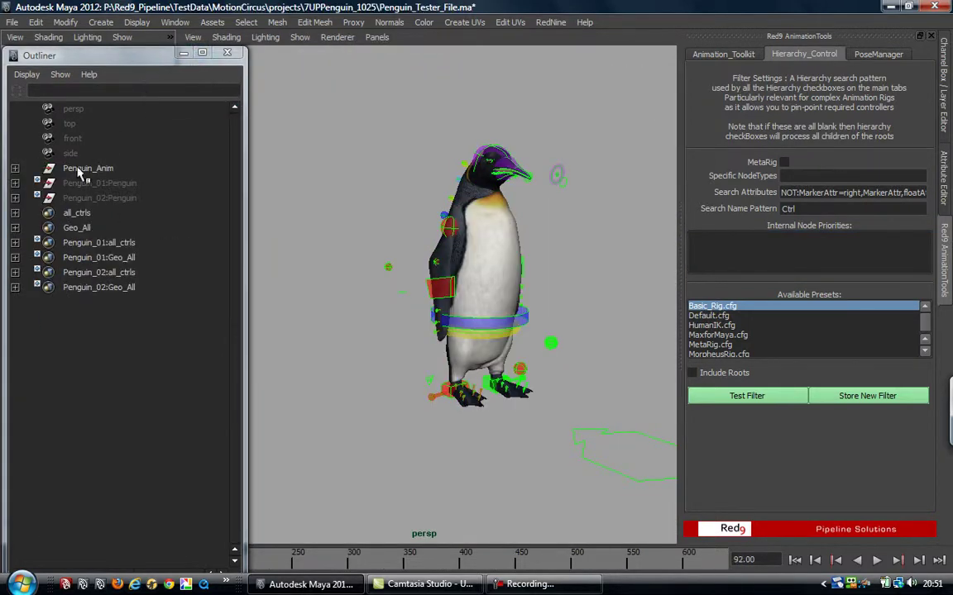
click(15, 168)
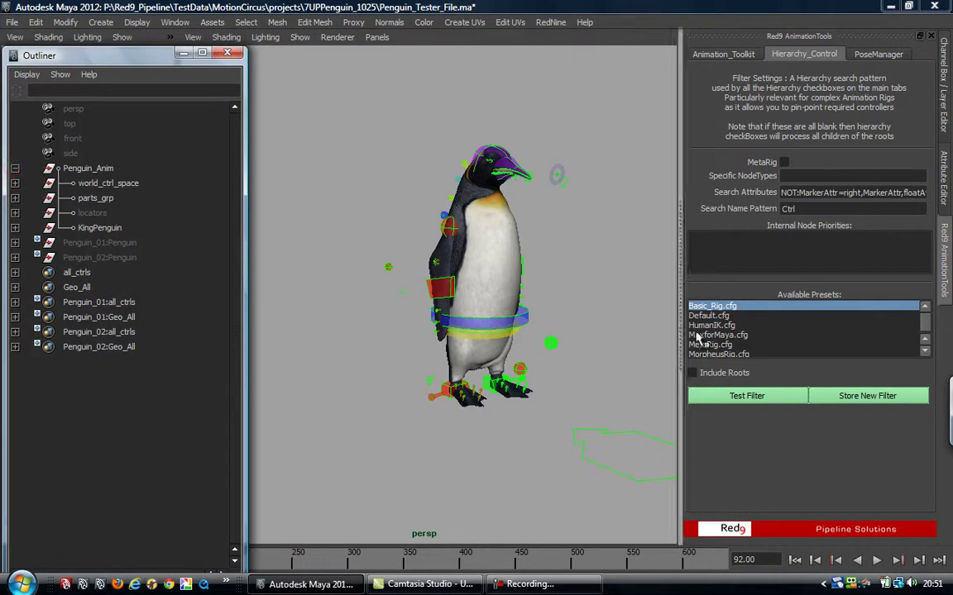
Load the Basic_Rig.cfg filter preset and highlight its Specific NodeTypes entry
click(924, 329)
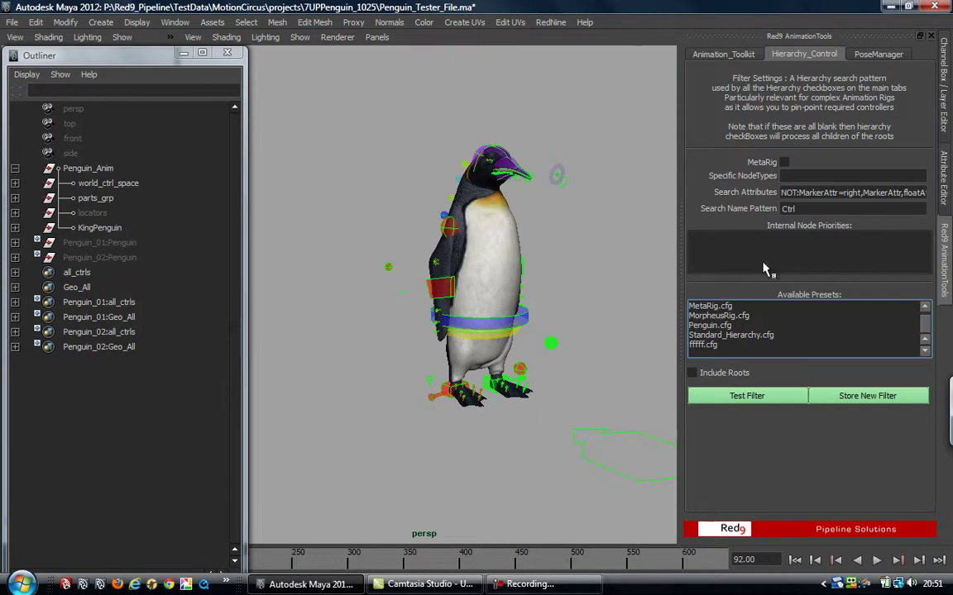
scroll(756, 331, up, 3)
click(716, 307)
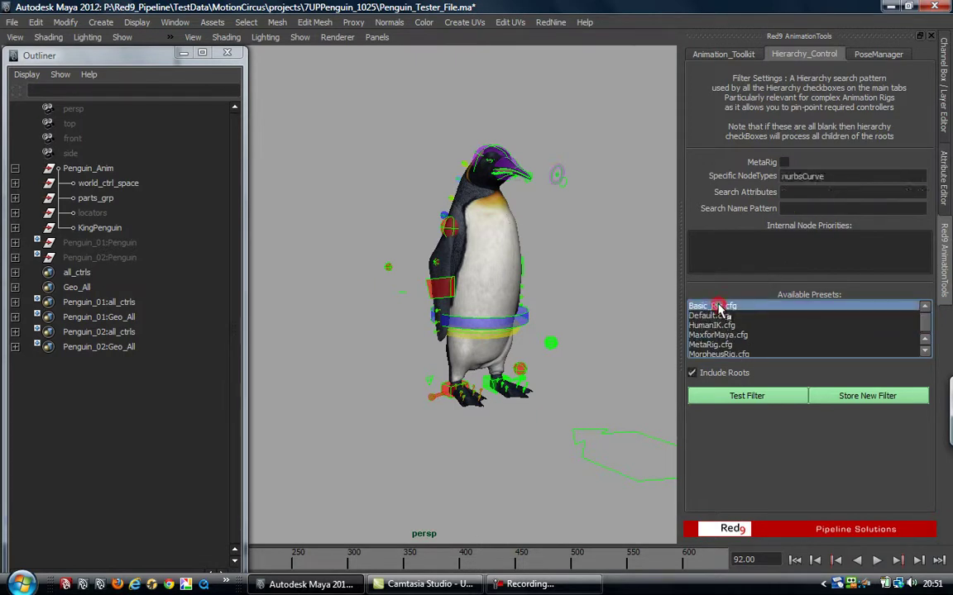
click(838, 176)
double_click(840, 176)
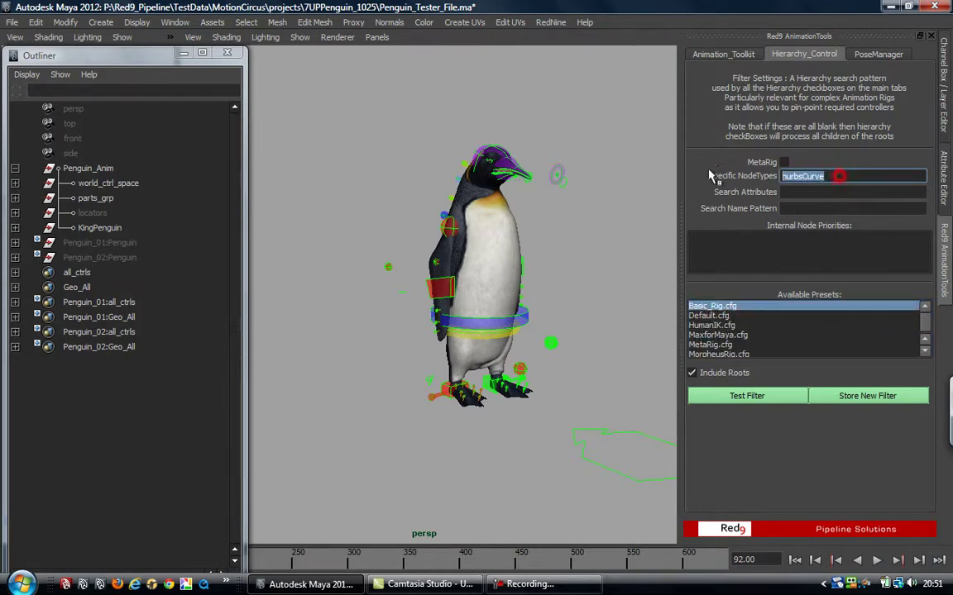
Test the nurbsCurve filter on the penguin rig, once with its roots included and once with Include Roots disabled
click(843, 176)
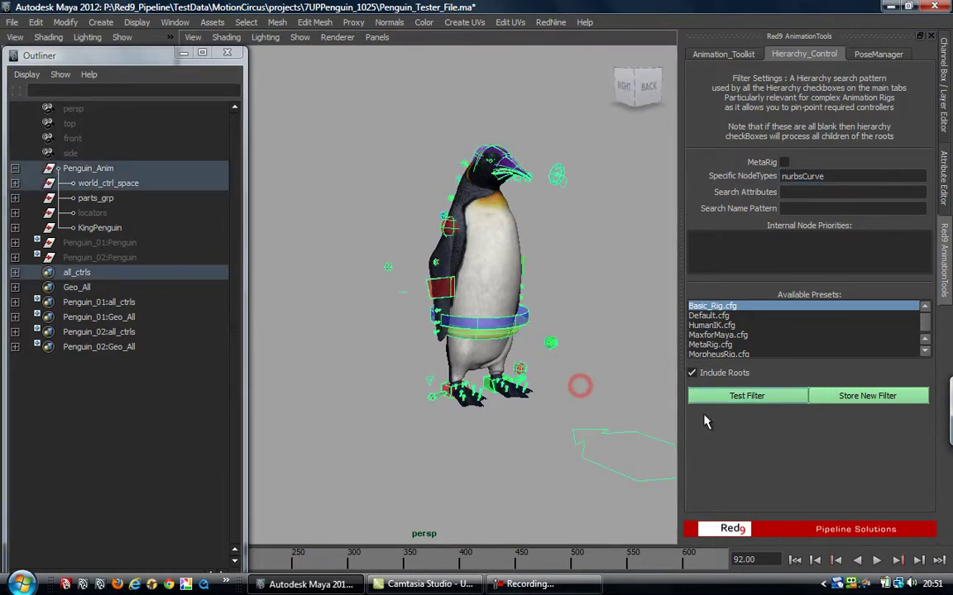
click(744, 396)
click(699, 372)
click(629, 408)
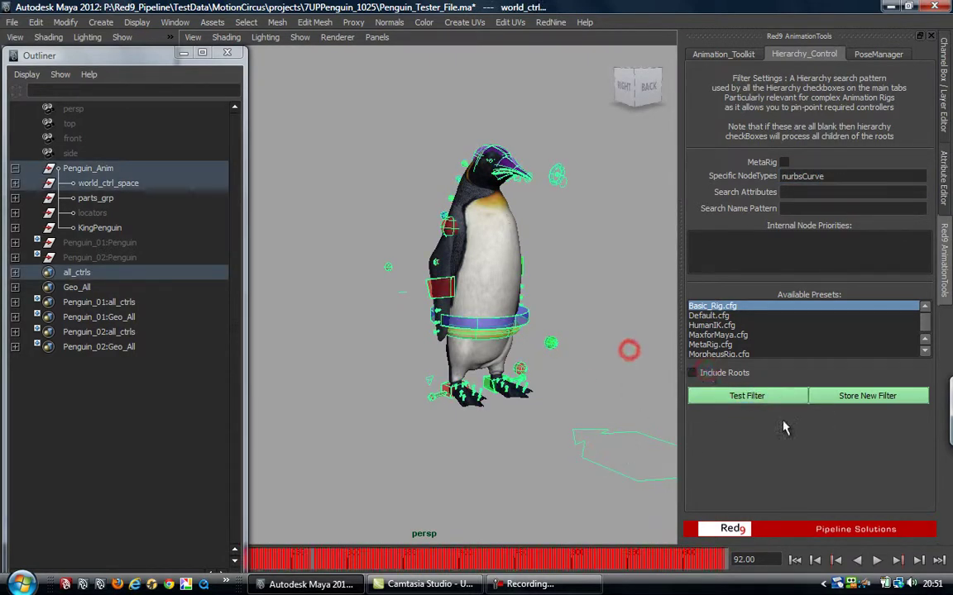
click(747, 396)
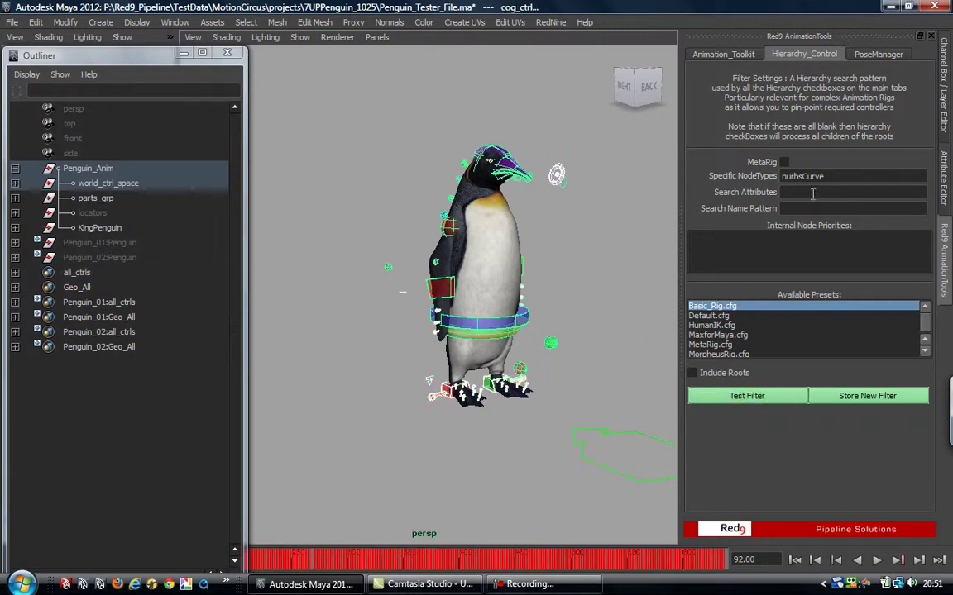
Load the Penguin.cfg filter preset and highlight its Search Name Pattern entry
scroll(744, 330, down, 1)
click(711, 325)
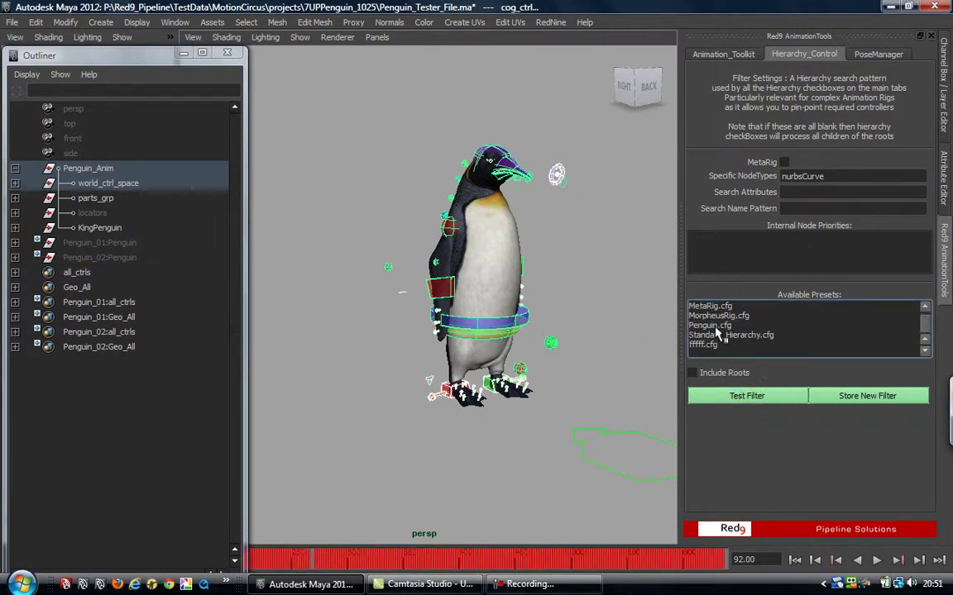
double_click(821, 208)
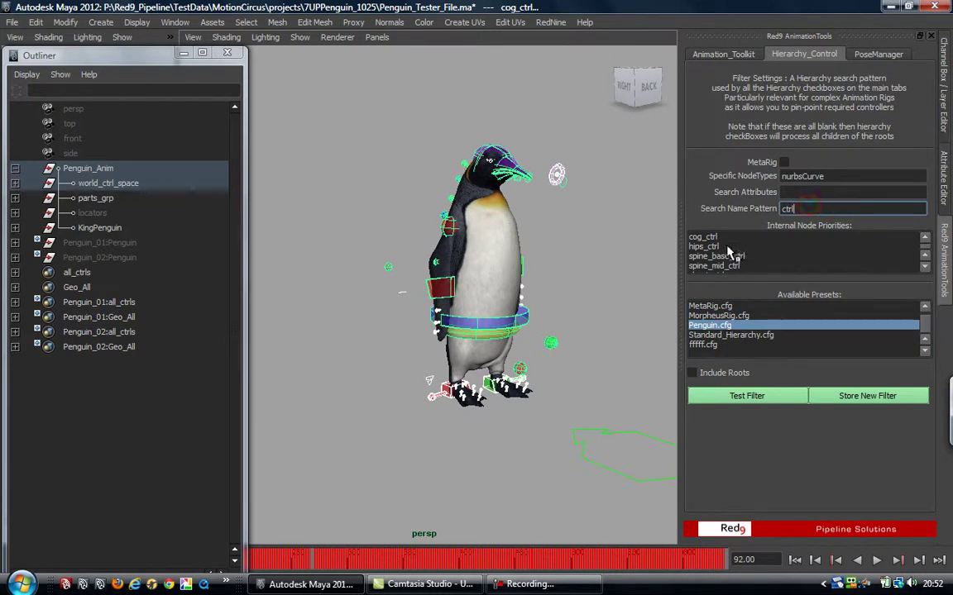
Clear the process priorities from the Internal Node Priorities list and check which commands the list offers for setting new ones
click(759, 248)
right_click(759, 248)
click(789, 257)
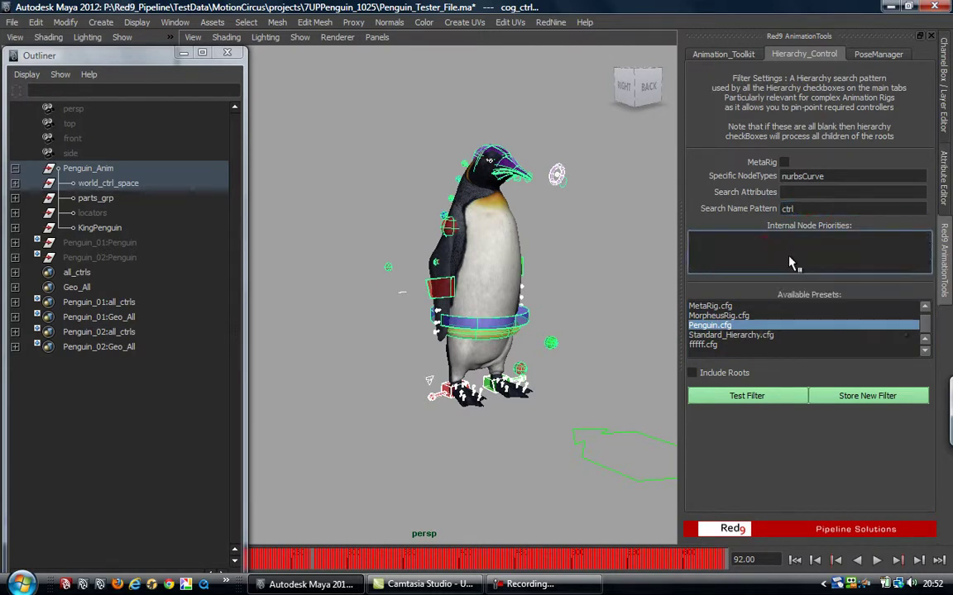
right_click(740, 252)
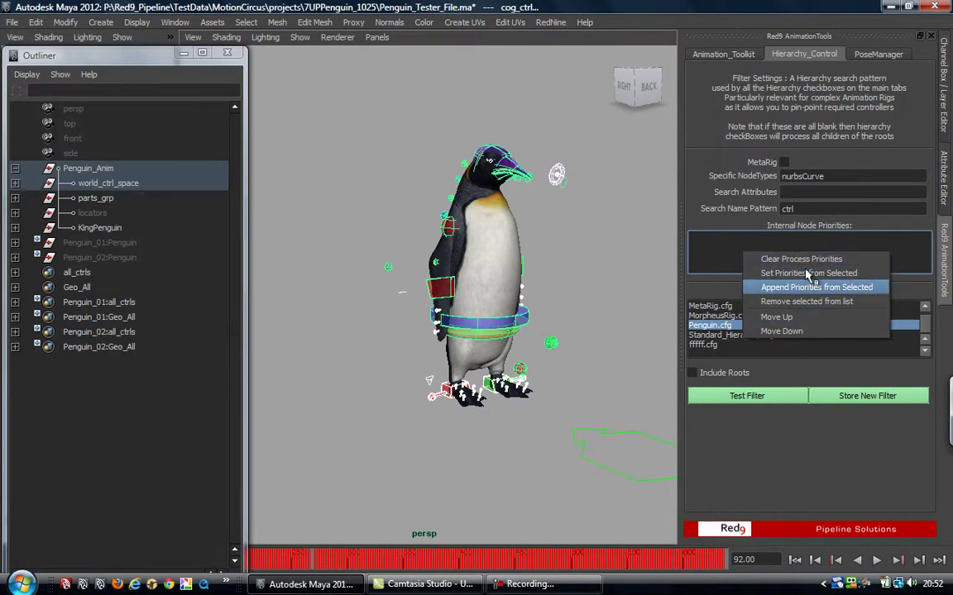
click(570, 228)
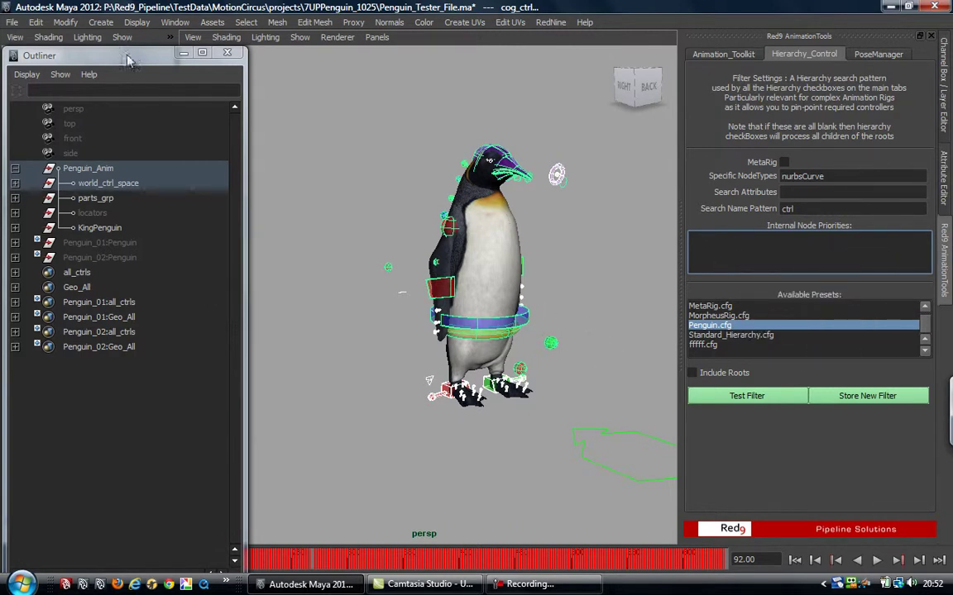
Reposition and narrow the Outliner window, and look over the PoseManager and Animation_Toolkit settings
drag(120, 50, 103, 61)
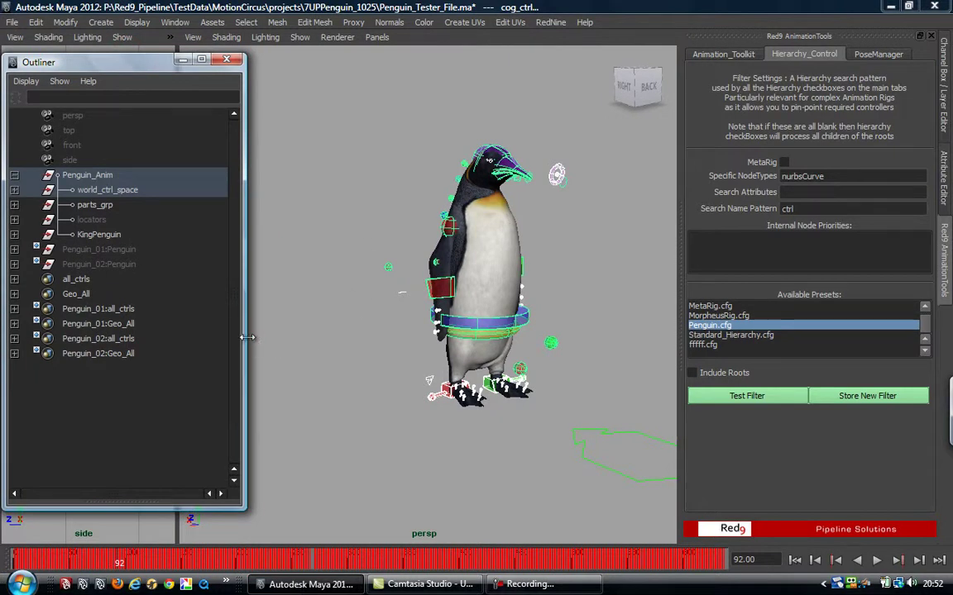
drag(249, 337, 190, 331)
click(878, 54)
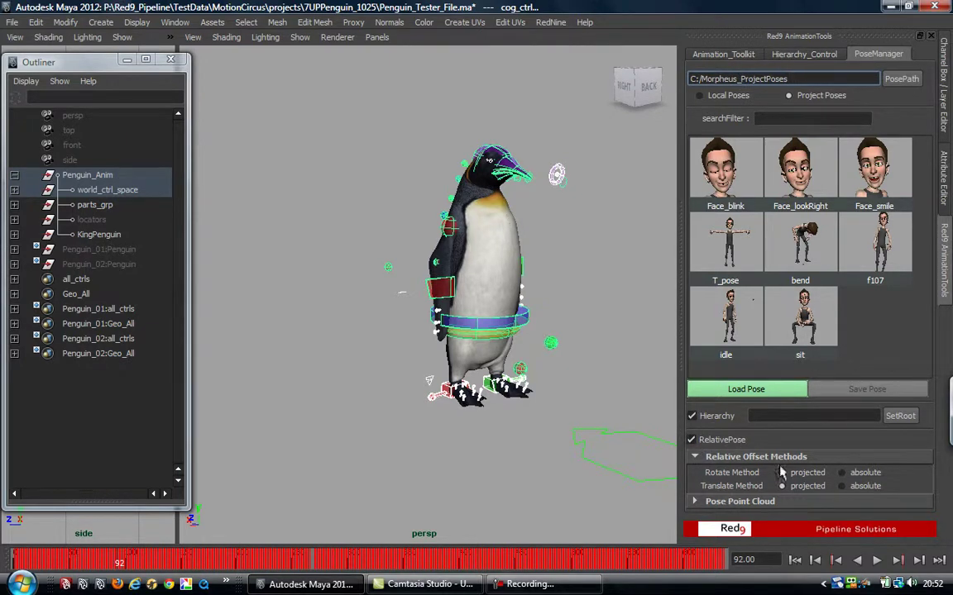
click(726, 54)
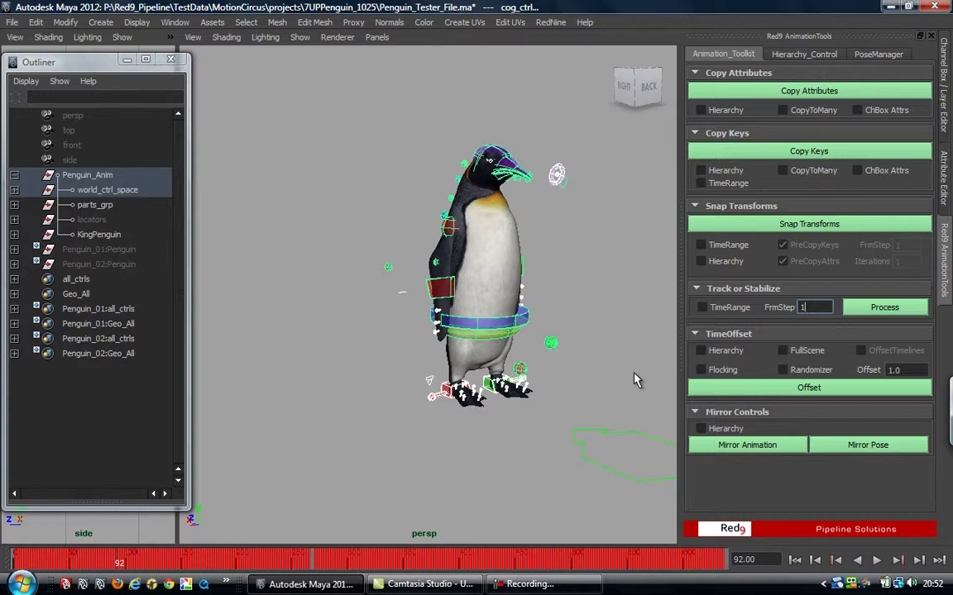
Try rotating the penguin's hips control, hips_ctrl, freehand to tilt the lower ring
click(515, 376)
scroll(515, 376, up, 3)
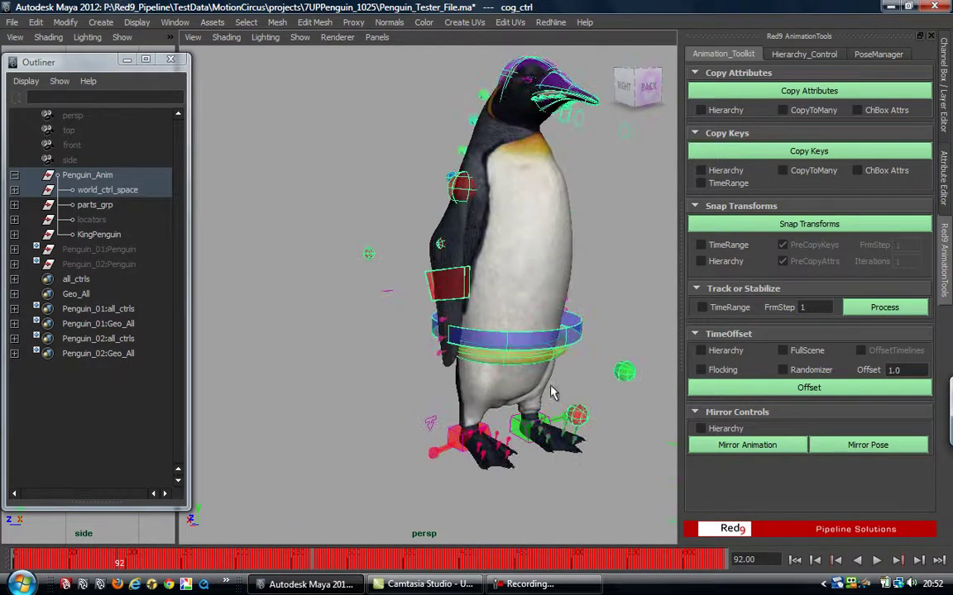
click(551, 364)
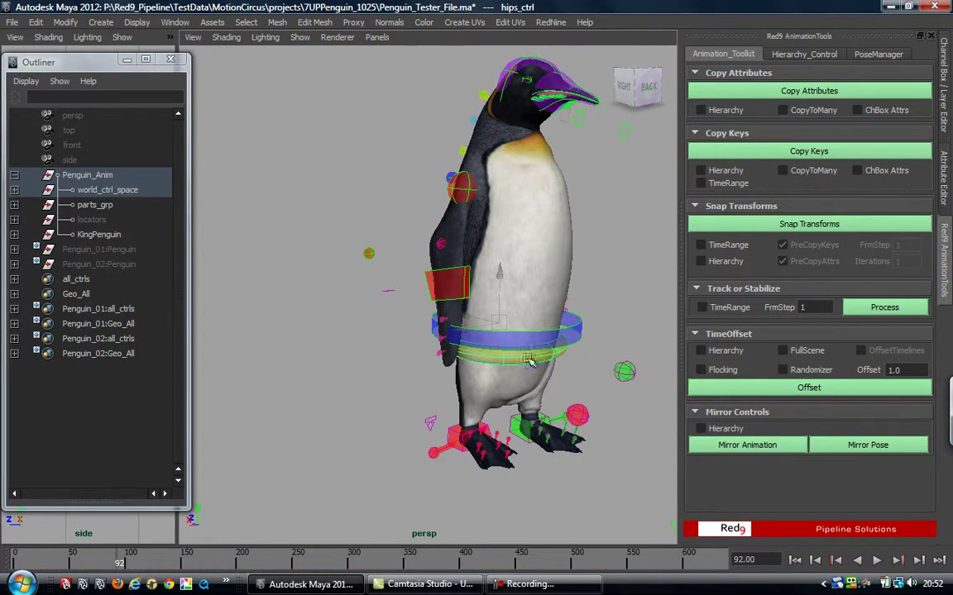
key(e)
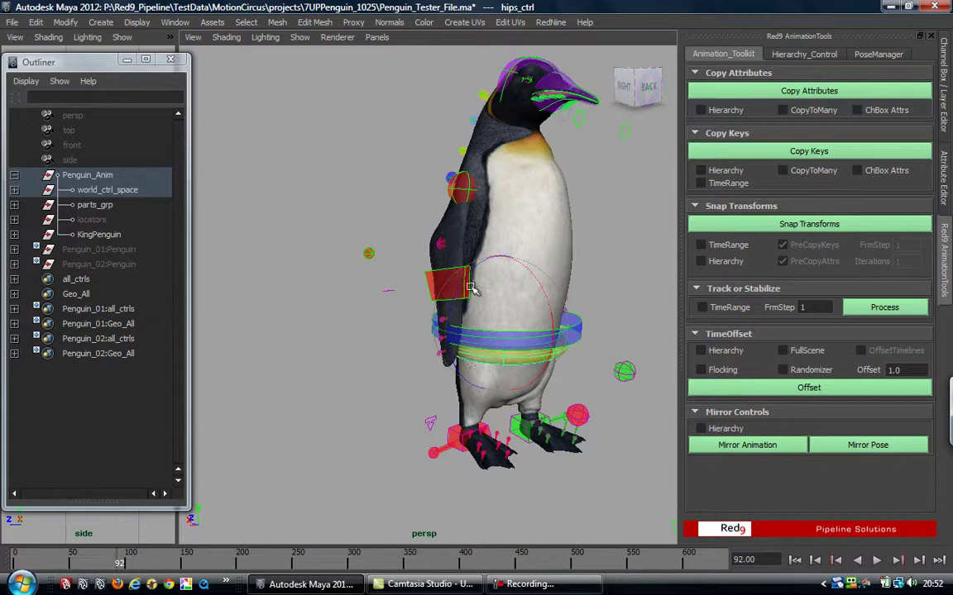
drag(464, 281, 445, 312)
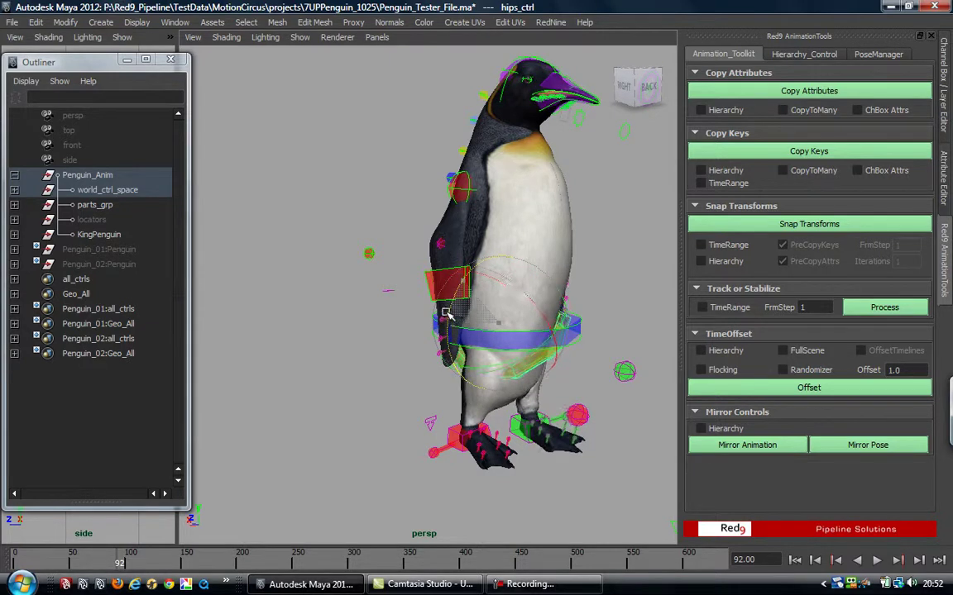
Try leaning the whole body by rotating cog_ctrl freehand, and undo the test rotations on both controls
click(584, 323)
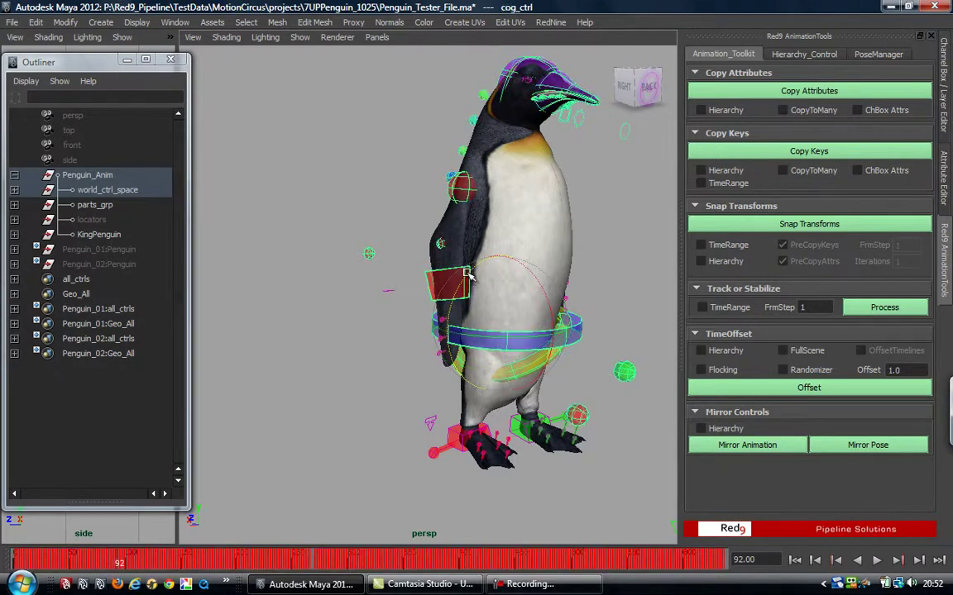
drag(456, 296, 447, 306)
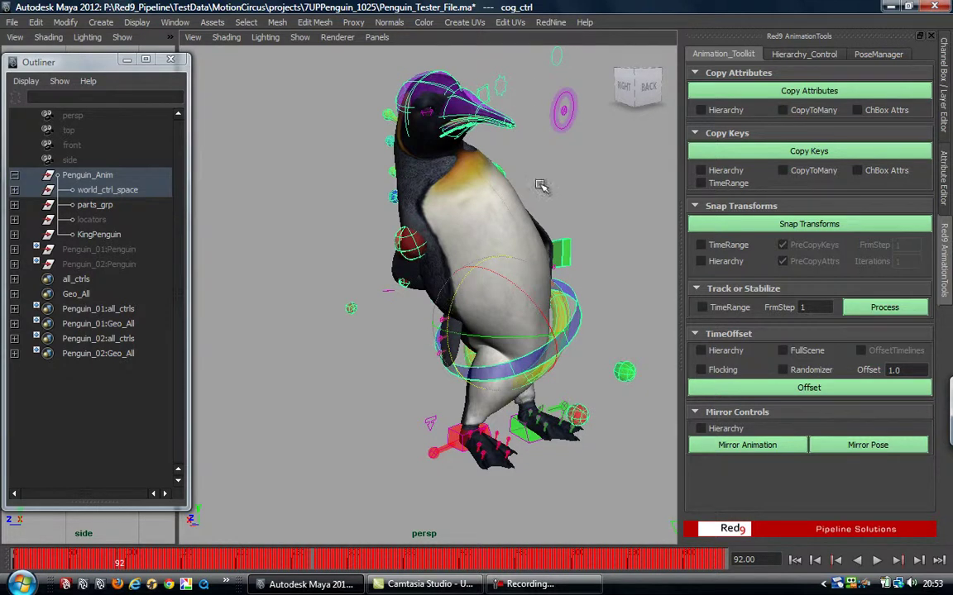
key(ctrl+z)
key(ctrl+z)
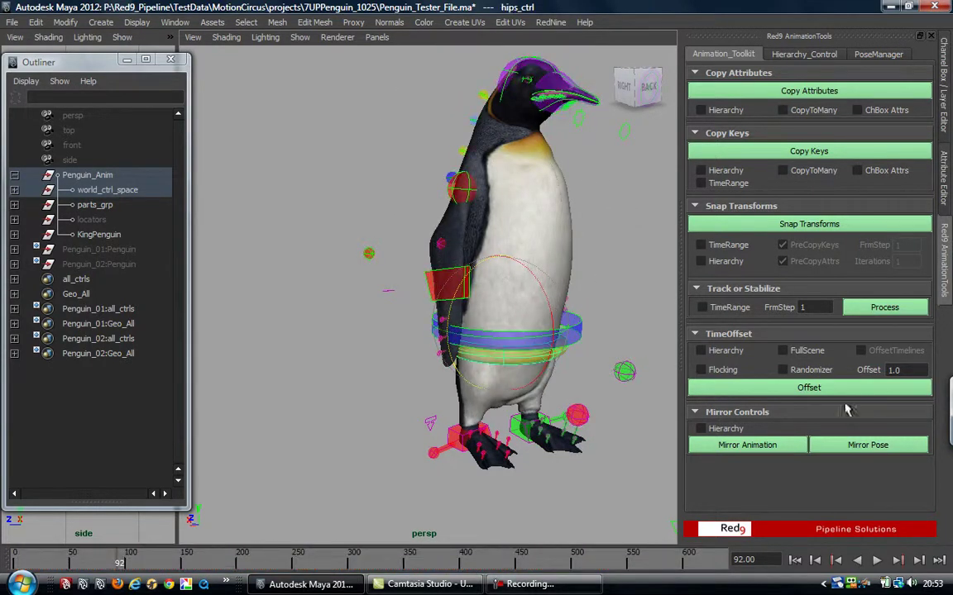
Set the penguin's world_ctrl ground curve as the root for the PoseManager hierarchy
click(804, 55)
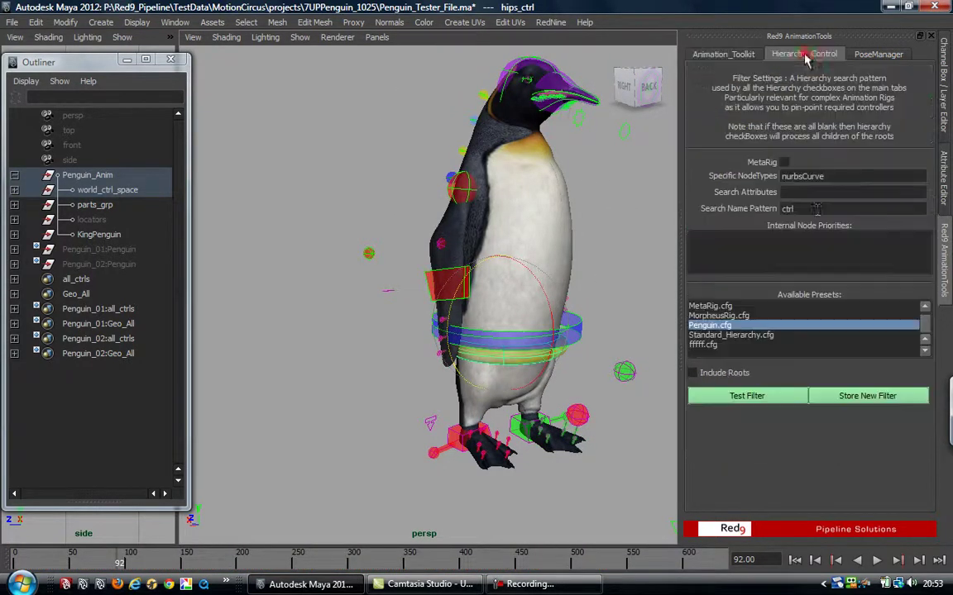
click(874, 54)
click(492, 435)
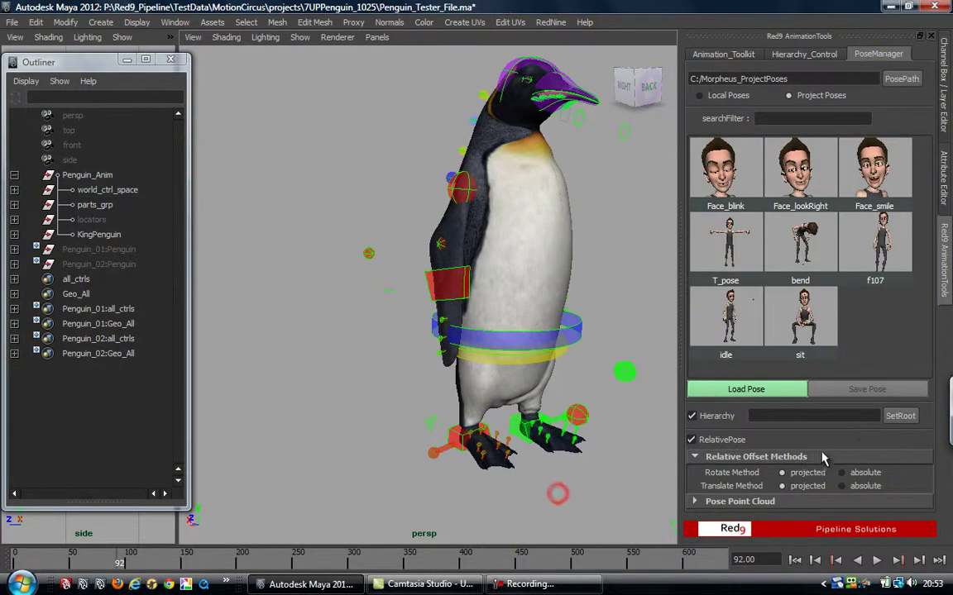
scroll(510, 479, down, 4)
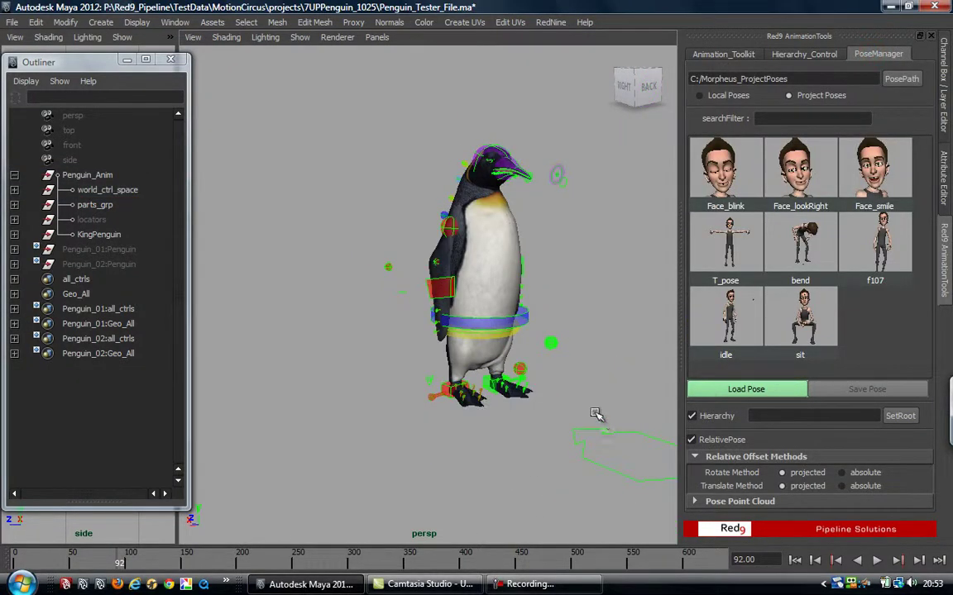
click(628, 459)
click(900, 416)
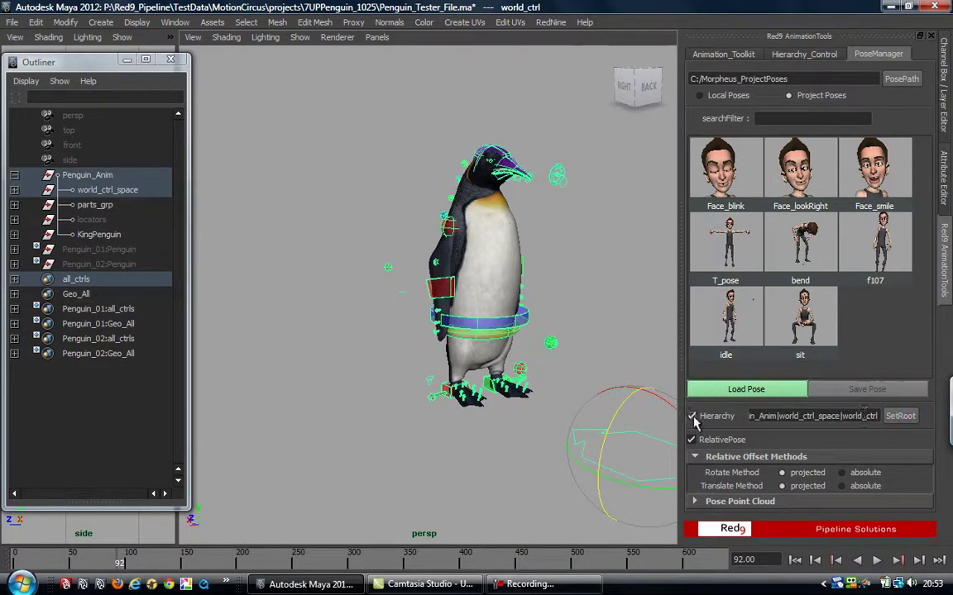
Test the Penguin.cfg filter on world_ctrl to select the rig's matching controllers
click(798, 54)
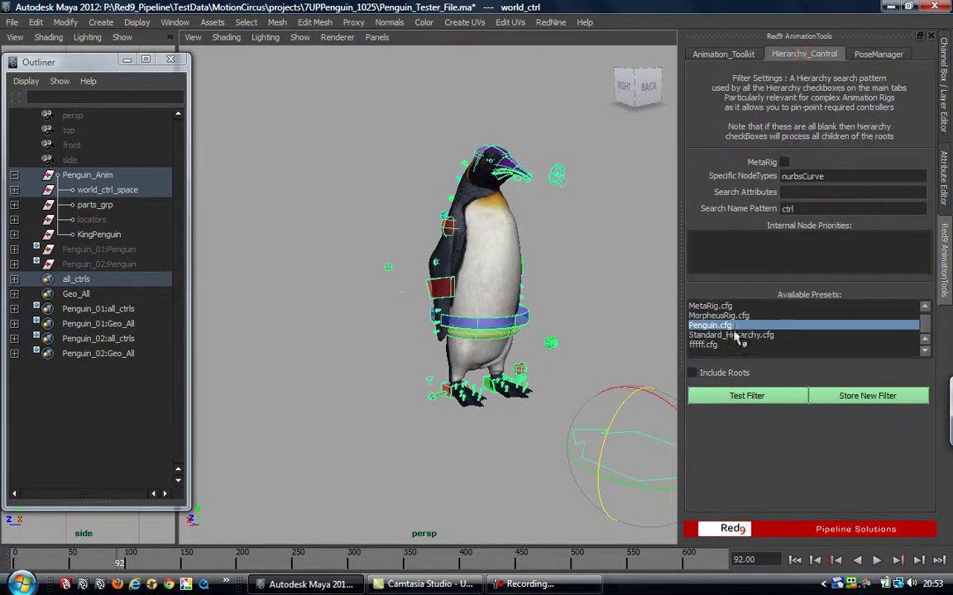
click(611, 319)
click(736, 396)
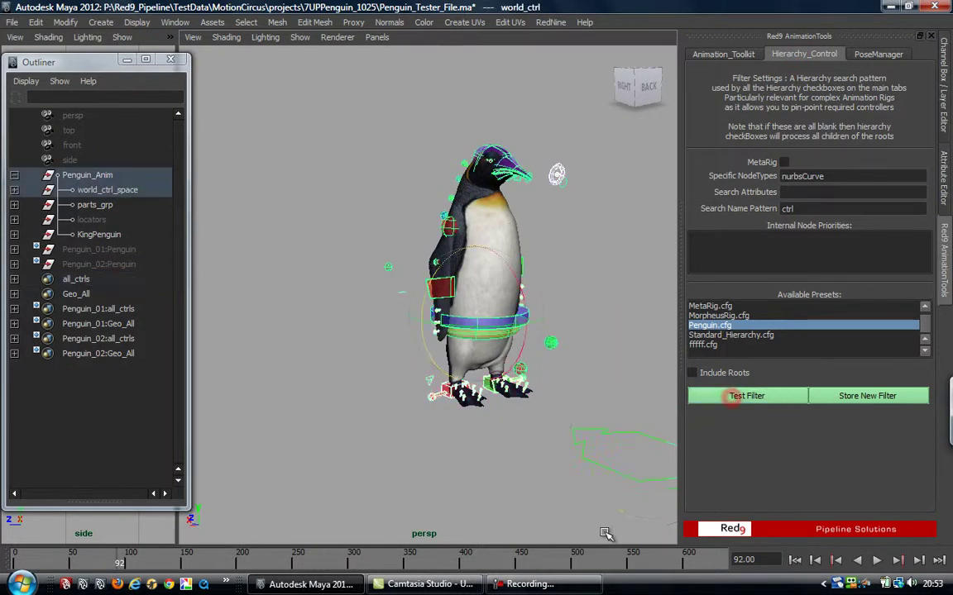
Collapse the Relative Offset Methods settings and expand the Pose Point Cloud tools in the PoseManager
click(868, 53)
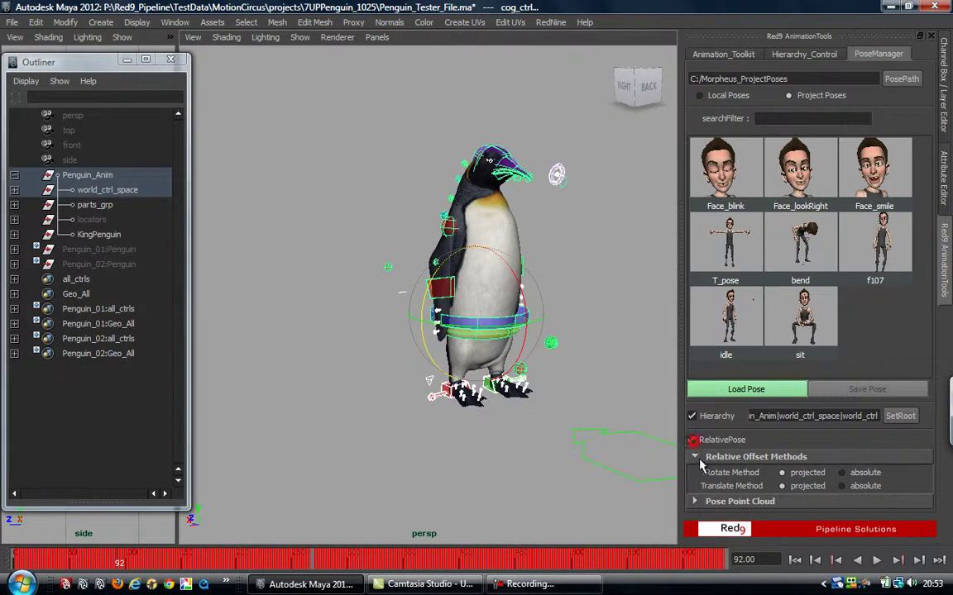
click(695, 457)
click(694, 472)
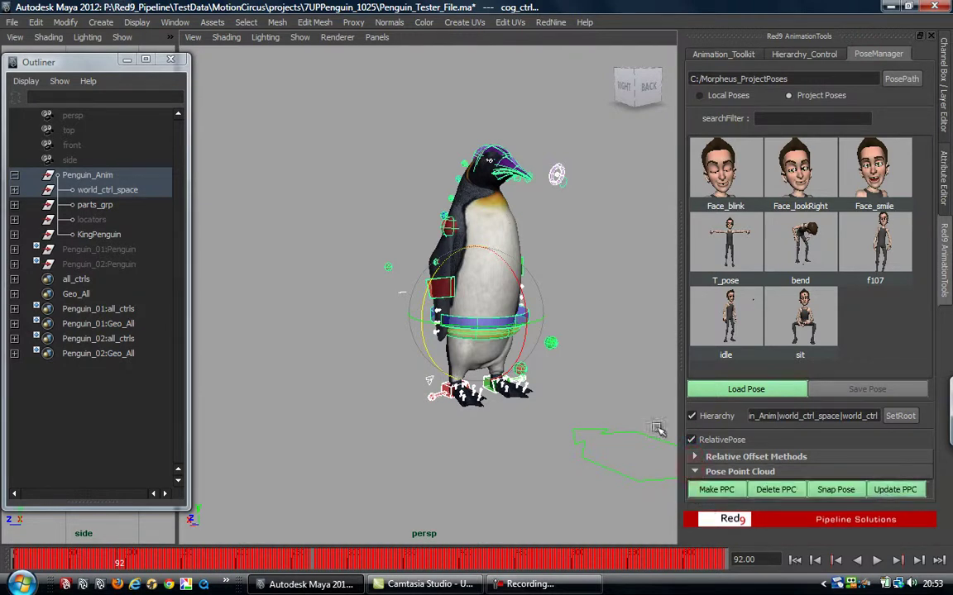
Select the foot control leg_ctrl_R together with the penguin's body mesh and make a pose point cloud from them
click(472, 468)
drag(390, 345, 423, 438)
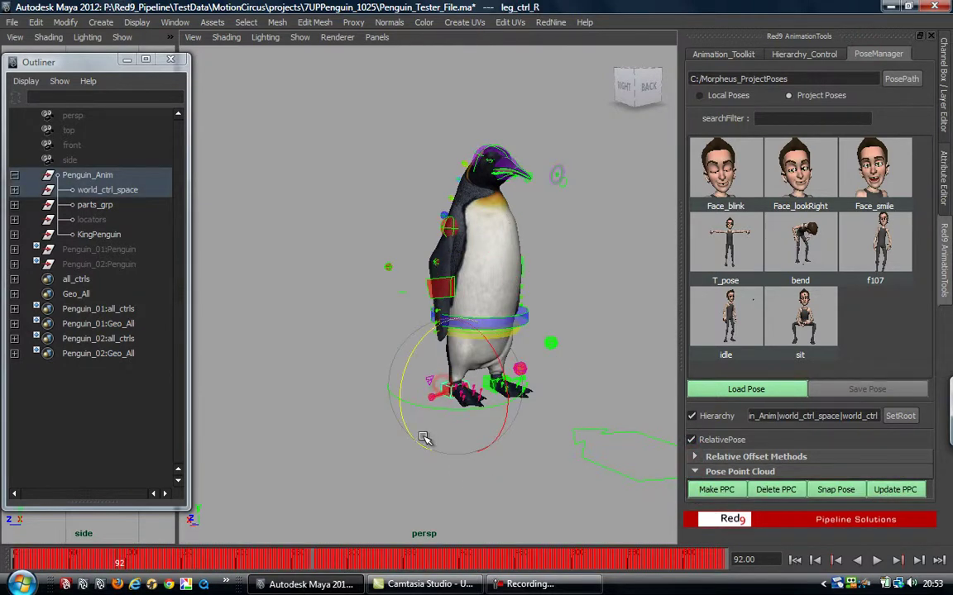
key(q)
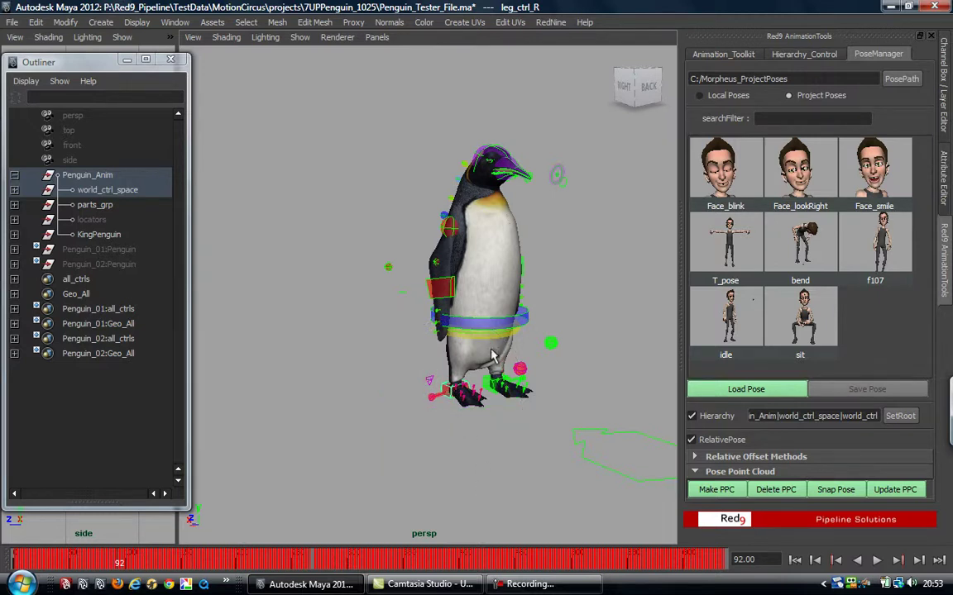
click(446, 351)
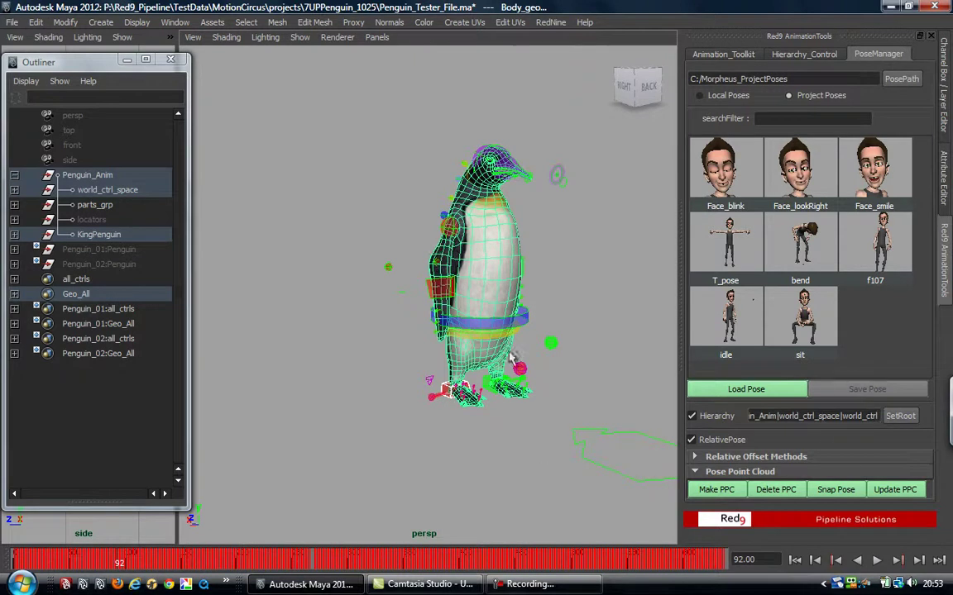
click(716, 489)
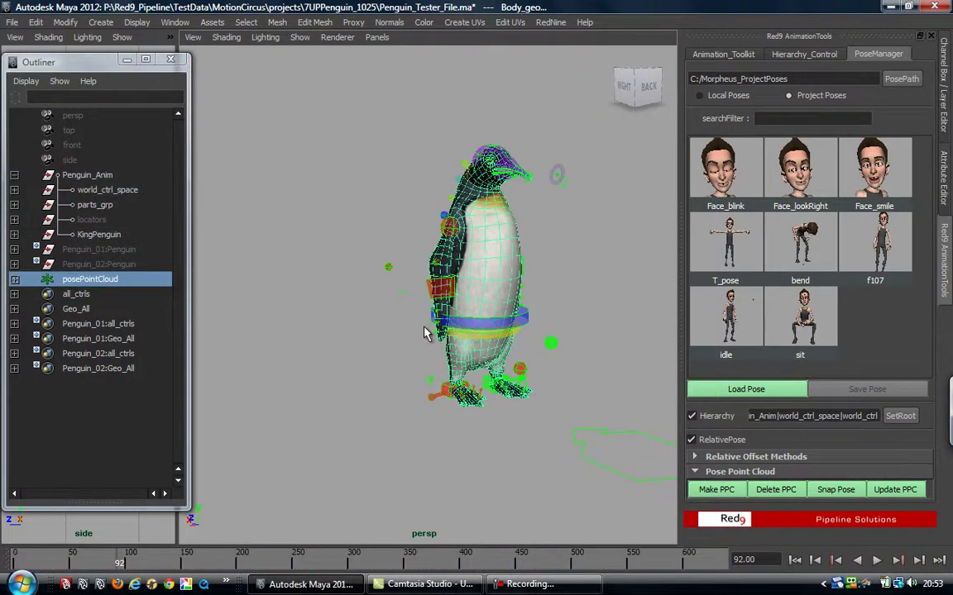
Raise the posePointCloud clear of the penguin's body and update it to the rig's pose at frame 530
key(w)
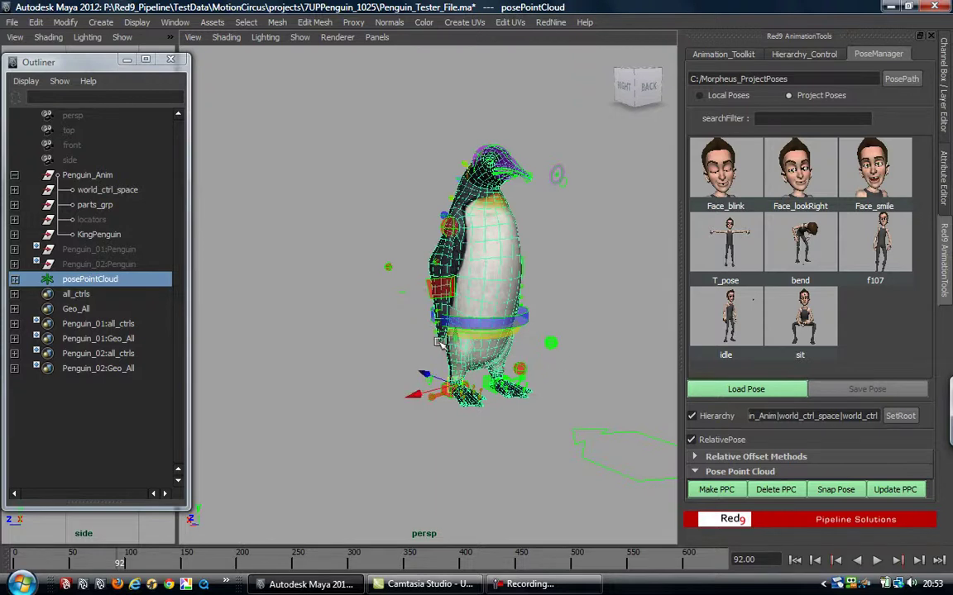
middle_drag(455, 340, 455, 213)
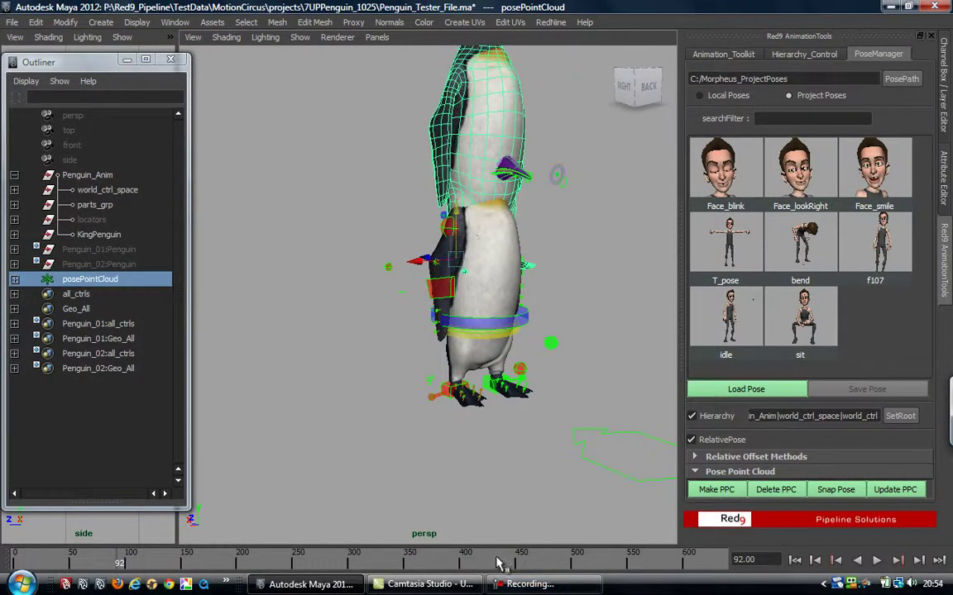
mouse_move(491, 564)
mouse_down()
mouse_move(486, 559)
mouse_move(612, 559)
mouse_up()
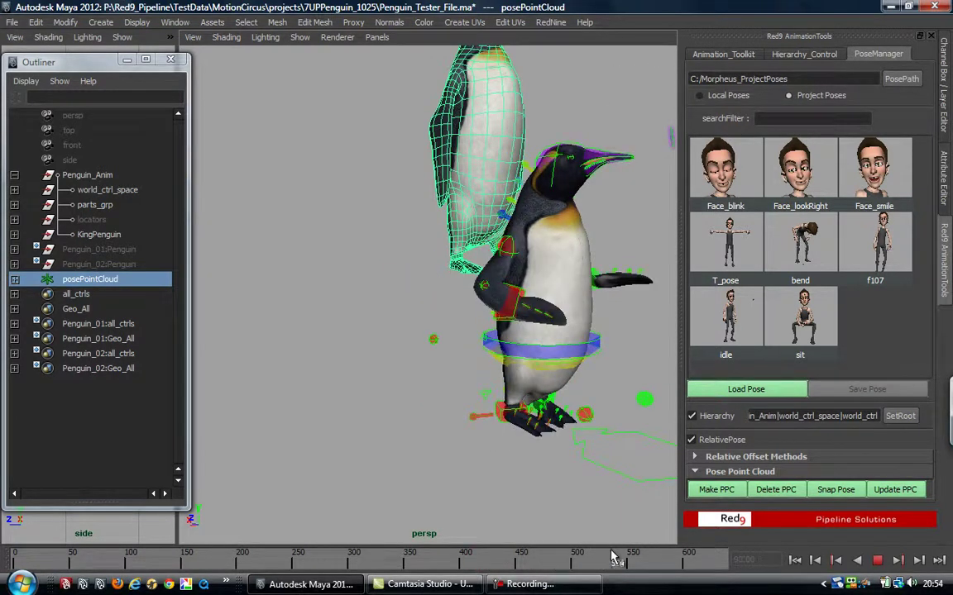
click(894, 491)
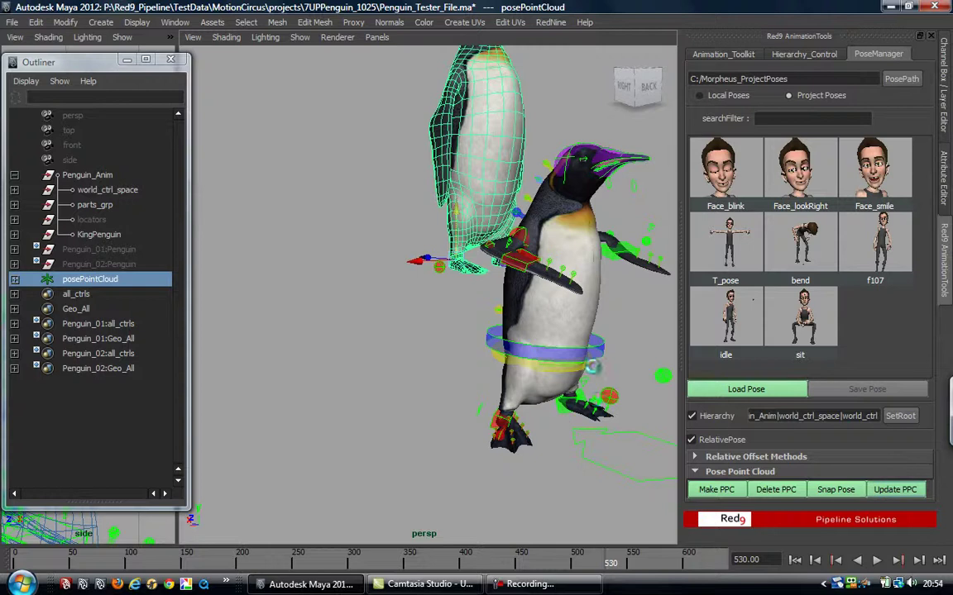
alt+middle_drag(577, 359, 394, 228)
alt+drag(400, 225, 487, 237)
scroll(506, 240, up, 3)
scroll(506, 240, down, 3)
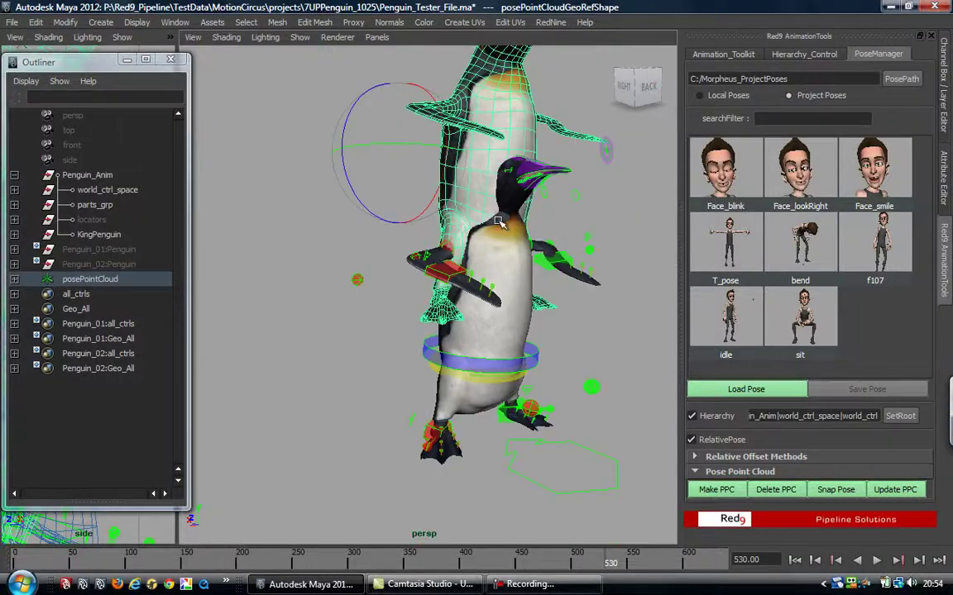
Rotate the posePointCloud away from the penguin and snap the rig's pose onto it, repeating the snap to tighten the match
scroll(286, 132, down, 2)
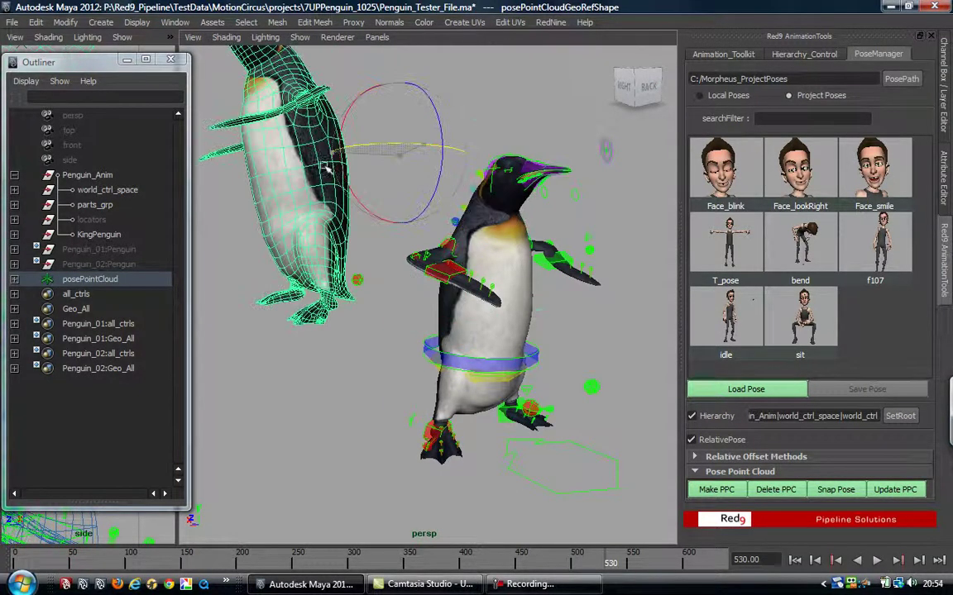
click(840, 494)
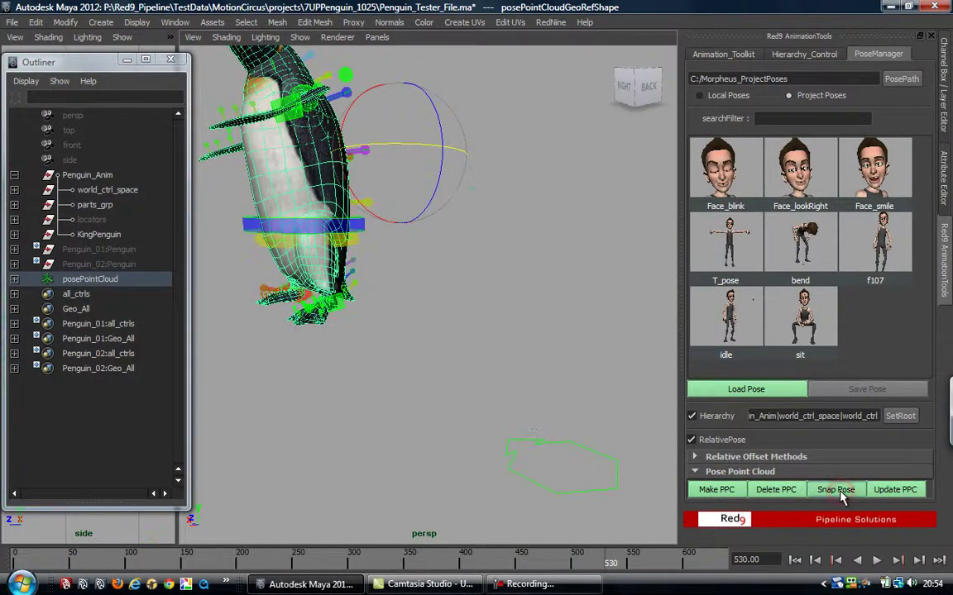
alt+drag(342, 392, 405, 417)
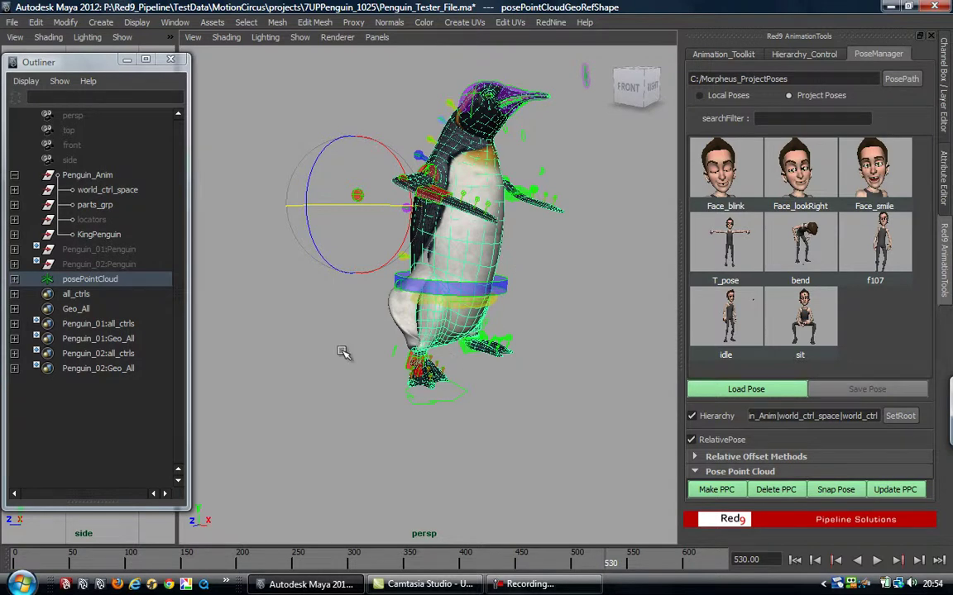
click(836, 489)
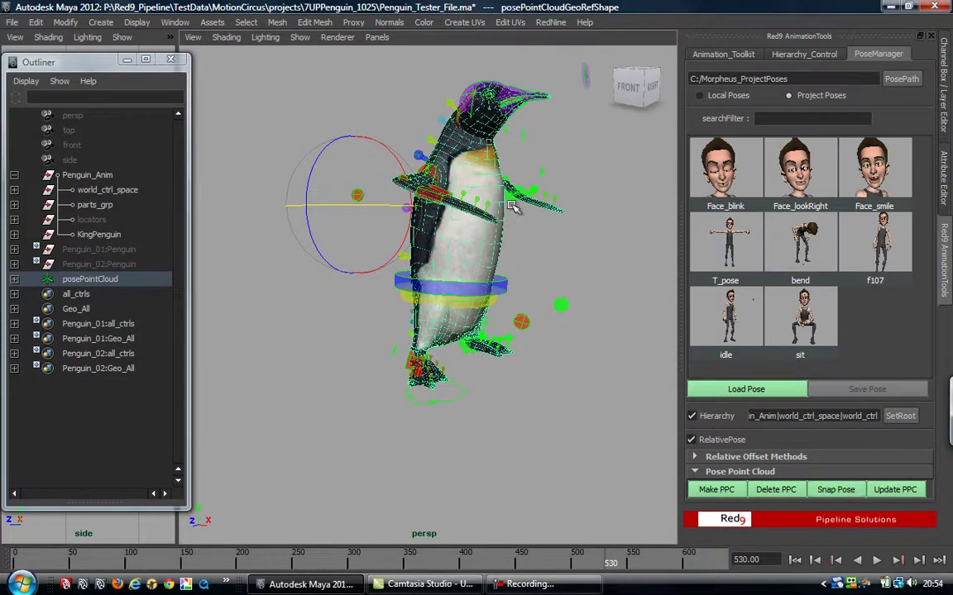
Enable the Hierarchy option for Snap Transforms, check its Iterations setting, and return to the hierarchy filter settings
click(719, 53)
click(700, 261)
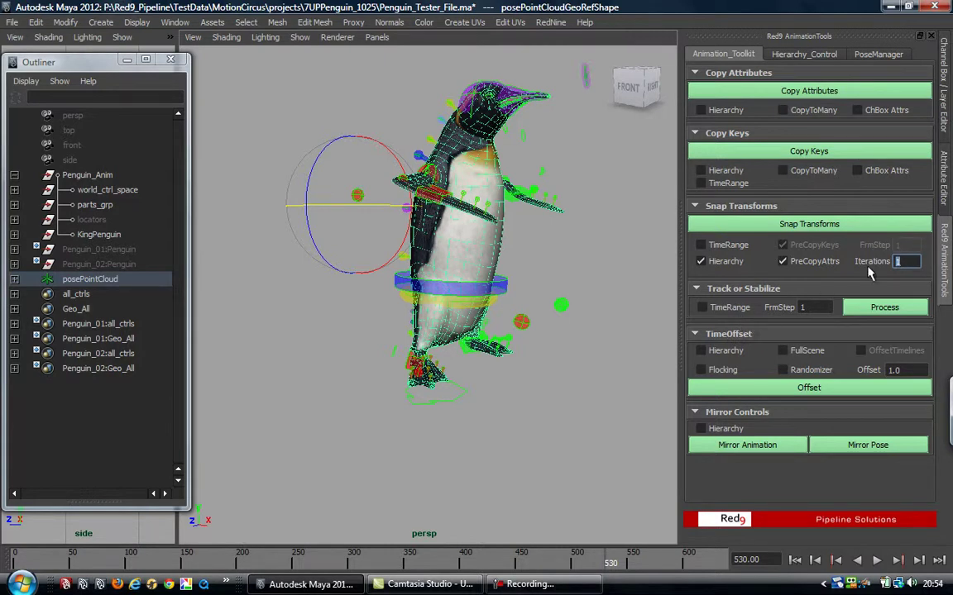
click(877, 54)
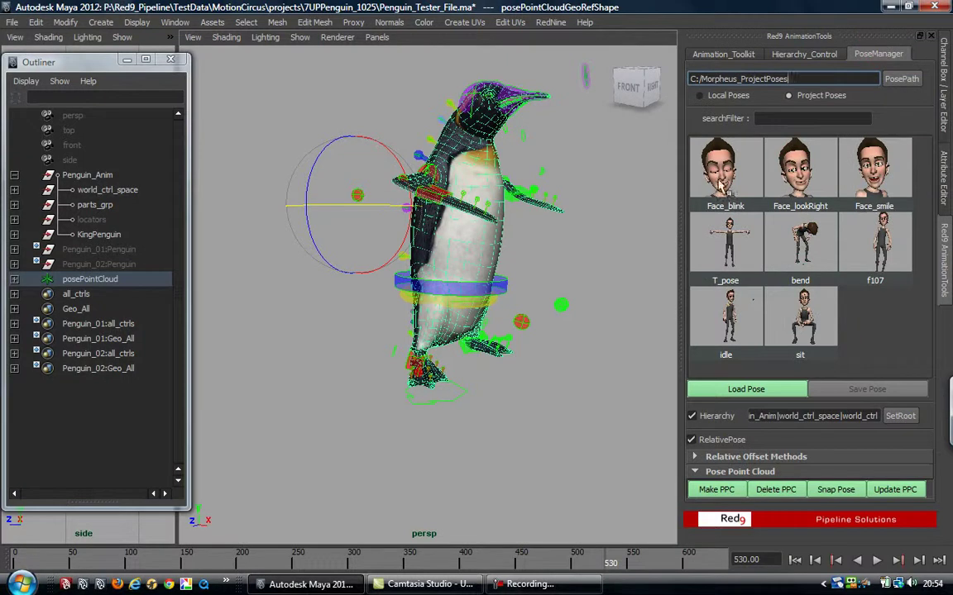
click(804, 54)
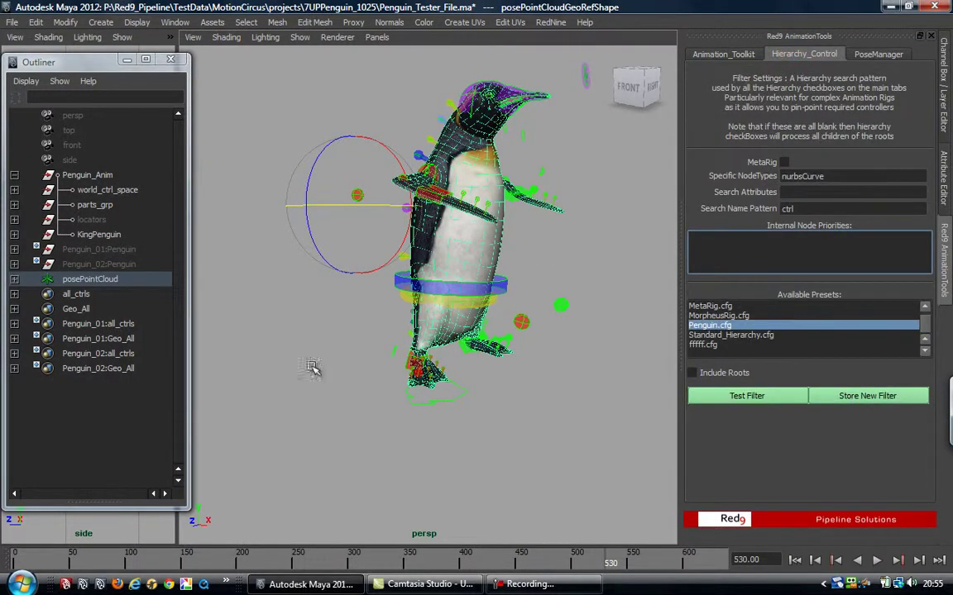
Clear the selection and delete the posePointCloud from the scene
click(432, 498)
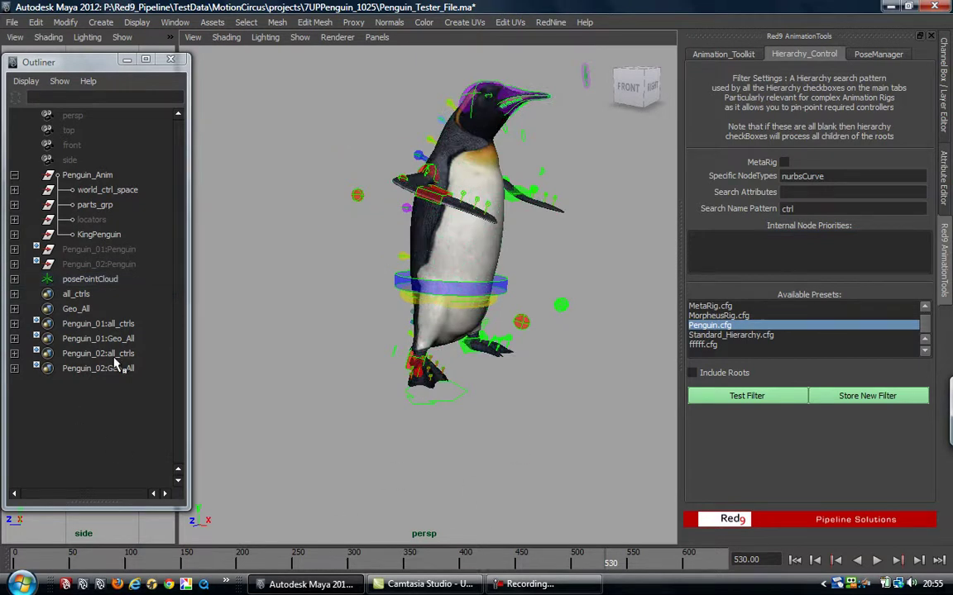
click(98, 279)
key(Delete)
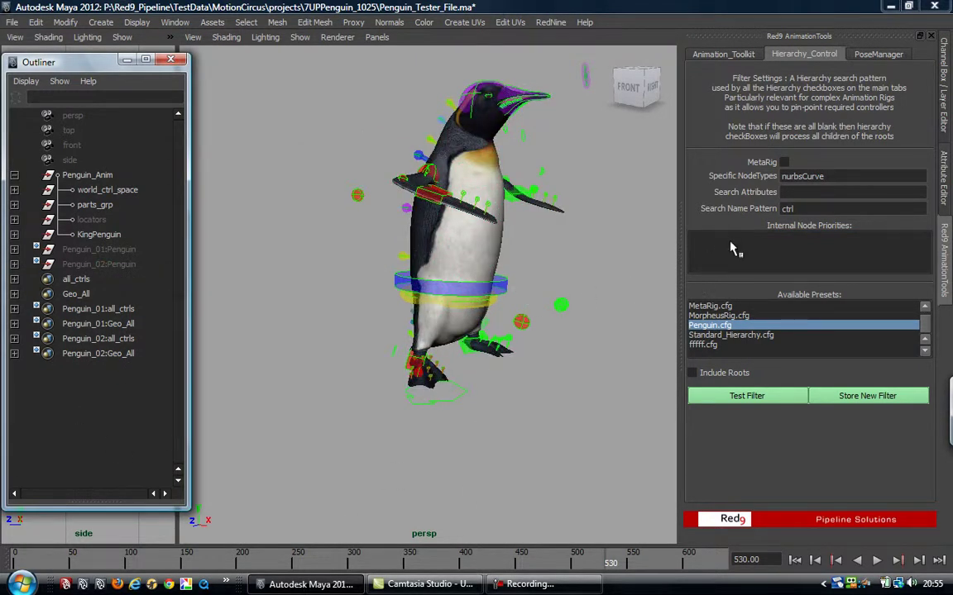
Select the priority controls in order: cog_ctrl, leg_ctrl_R, leg_ctrl_L, arm_ctrl_R, arm_ctrl_L and hips_ctrl
alt+drag(567, 399, 432, 339)
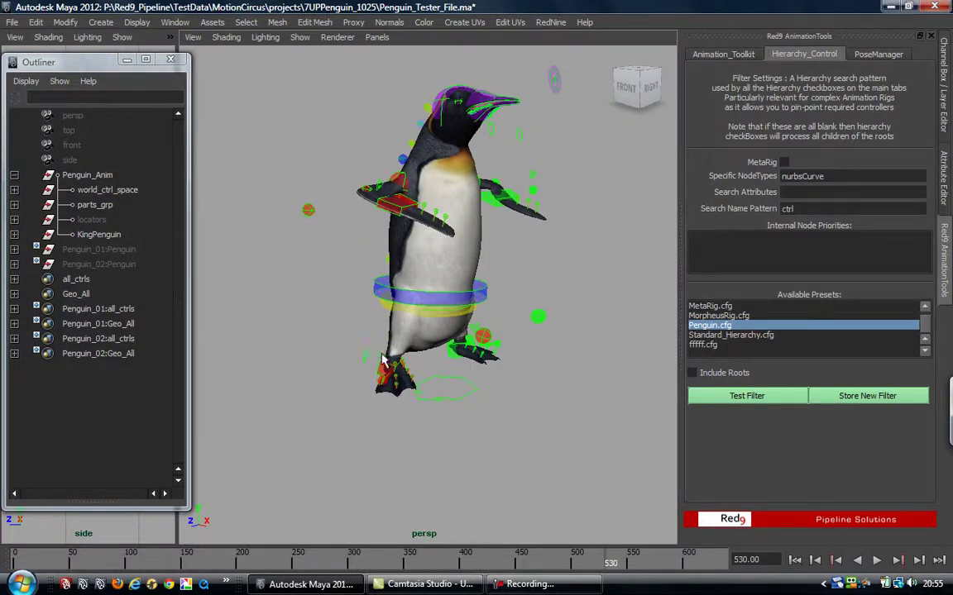
click(377, 285)
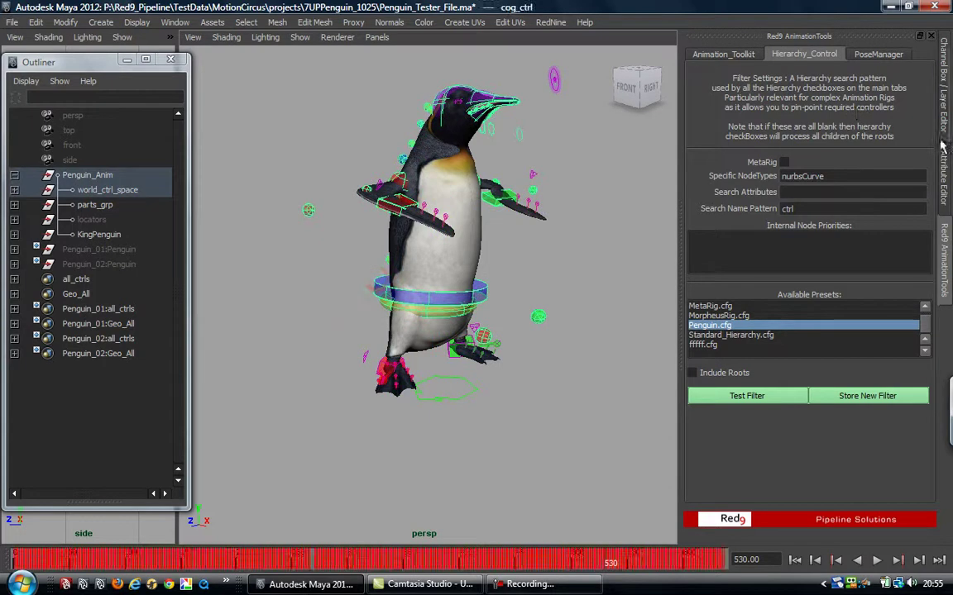
key(ctrl+a)
alt+right_drag(266, 346, 394, 281)
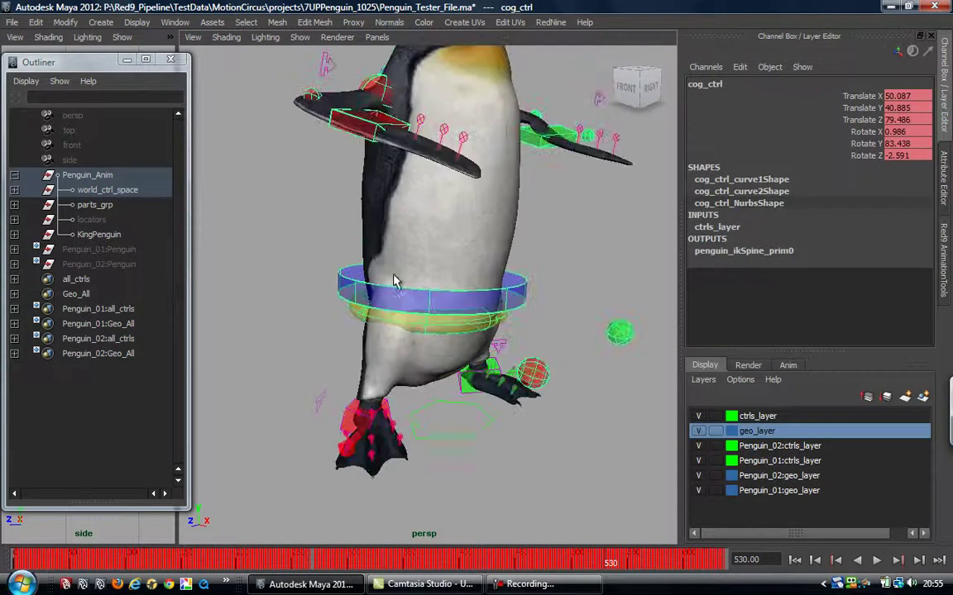
click(348, 413)
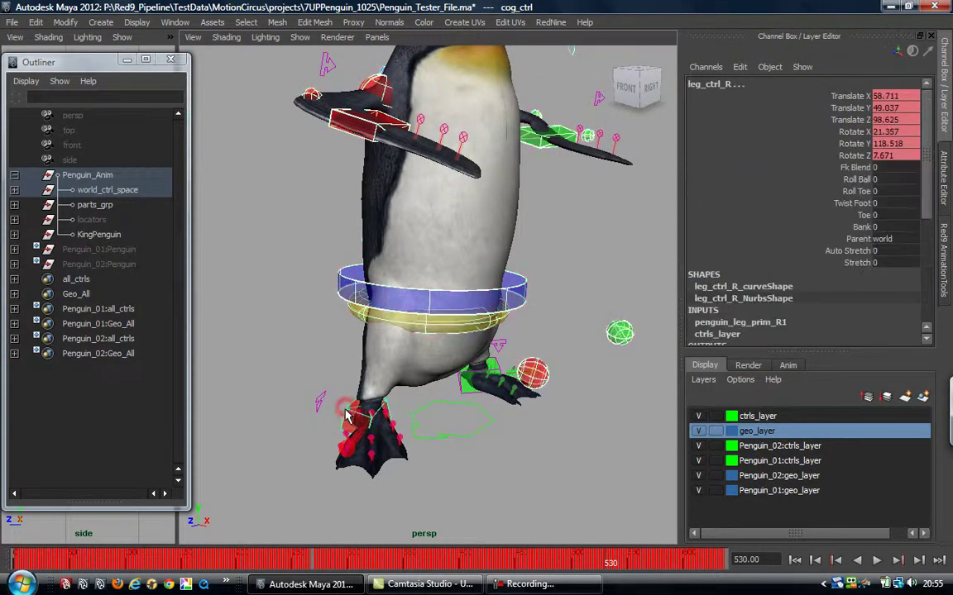
click(333, 132)
click(567, 132)
click(356, 315)
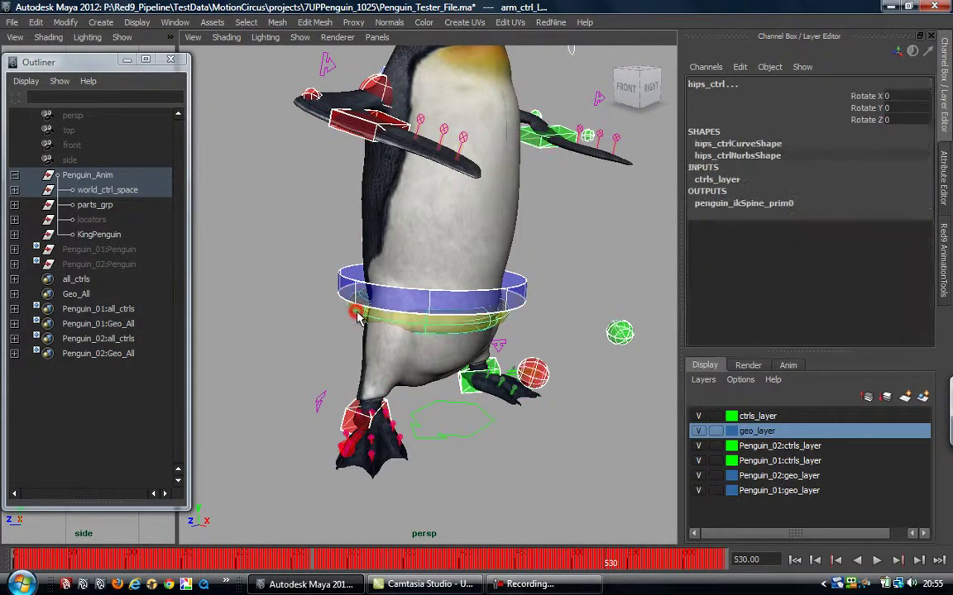
Set the filter's Internal Node Priorities from the selected controls
click(940, 260)
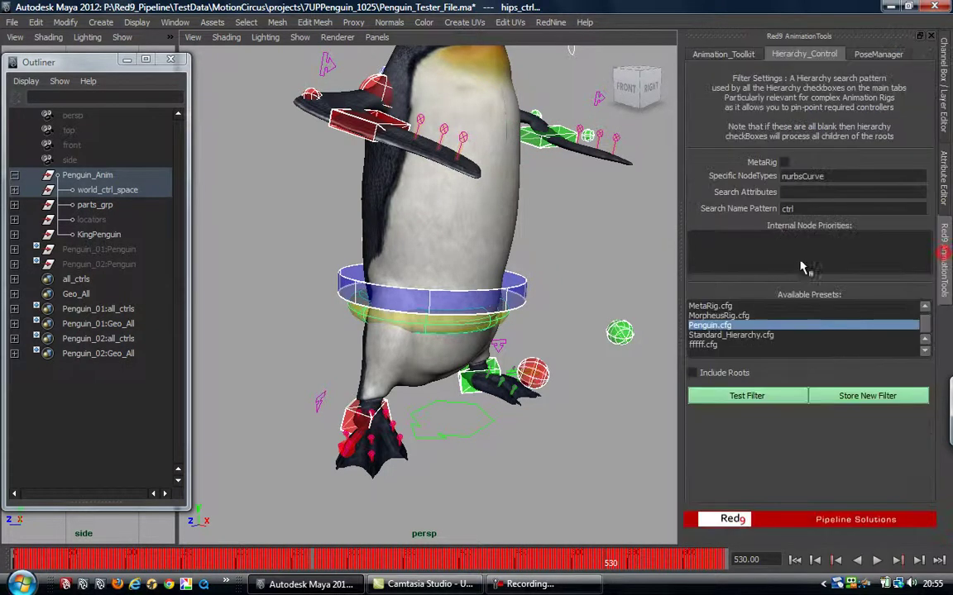
right_click(783, 246)
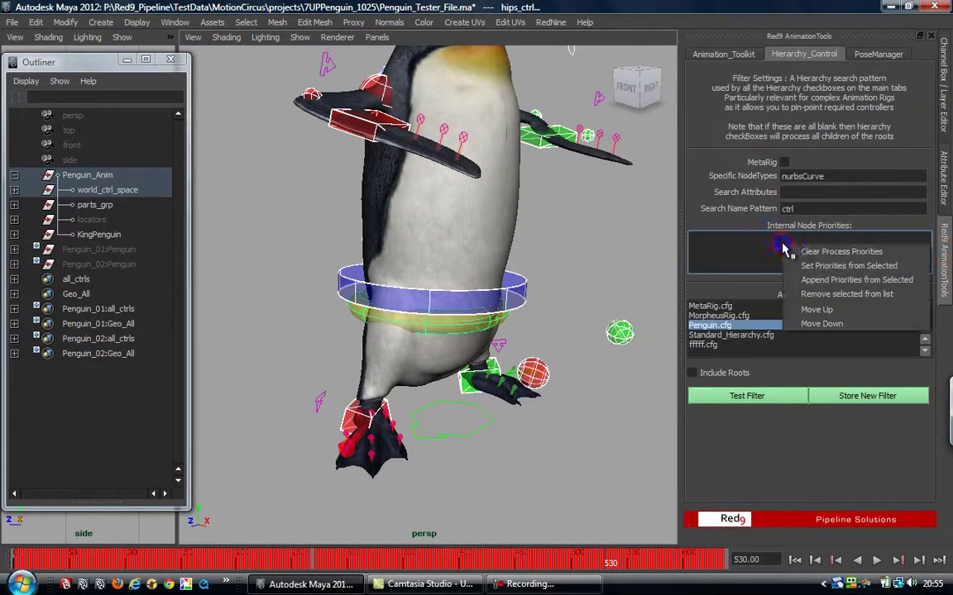
click(865, 266)
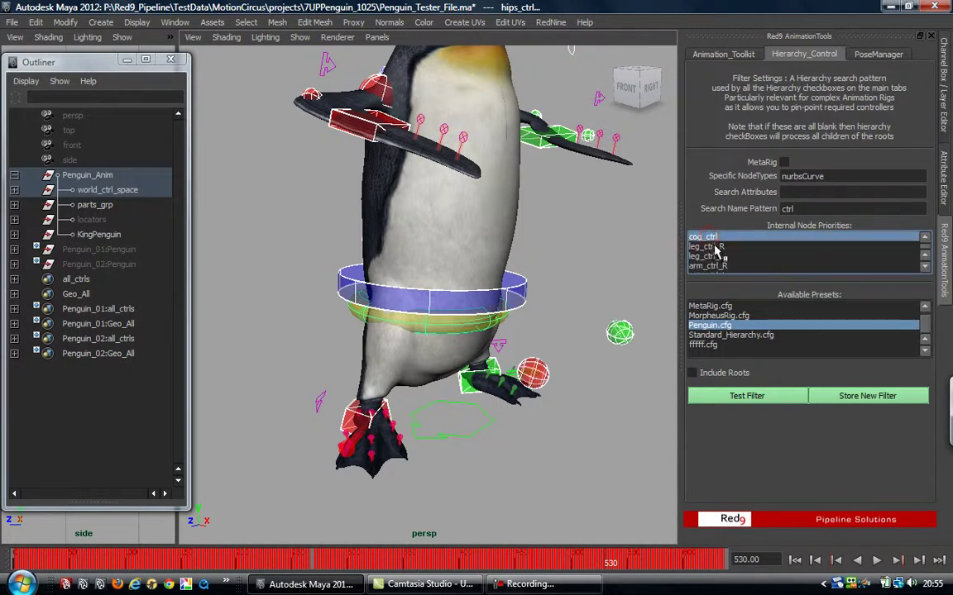
Review the order of the Internal Node Priorities and test the filter on the penguin rig
drag(715, 249, 751, 269)
click(747, 398)
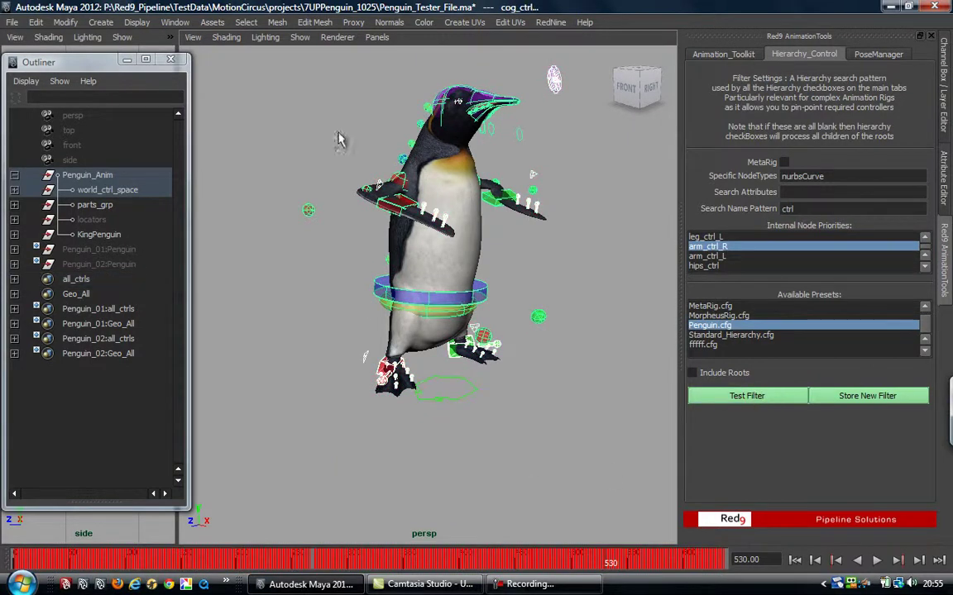
drag(703, 268, 694, 233)
Select leg_ctrl_R together with the penguin's body mesh and make a new pose point cloud from them in the PoseManager
click(449, 387)
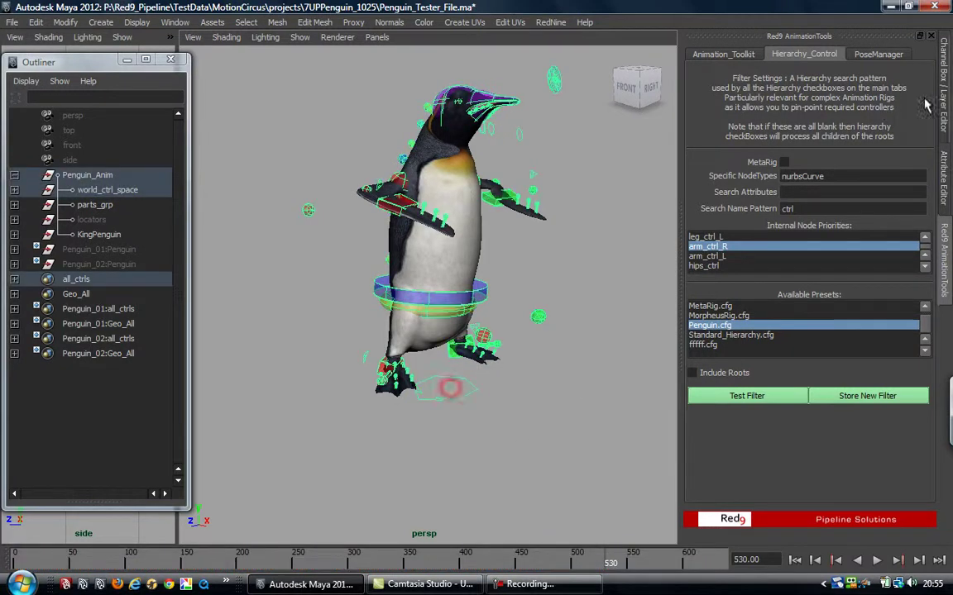
click(881, 55)
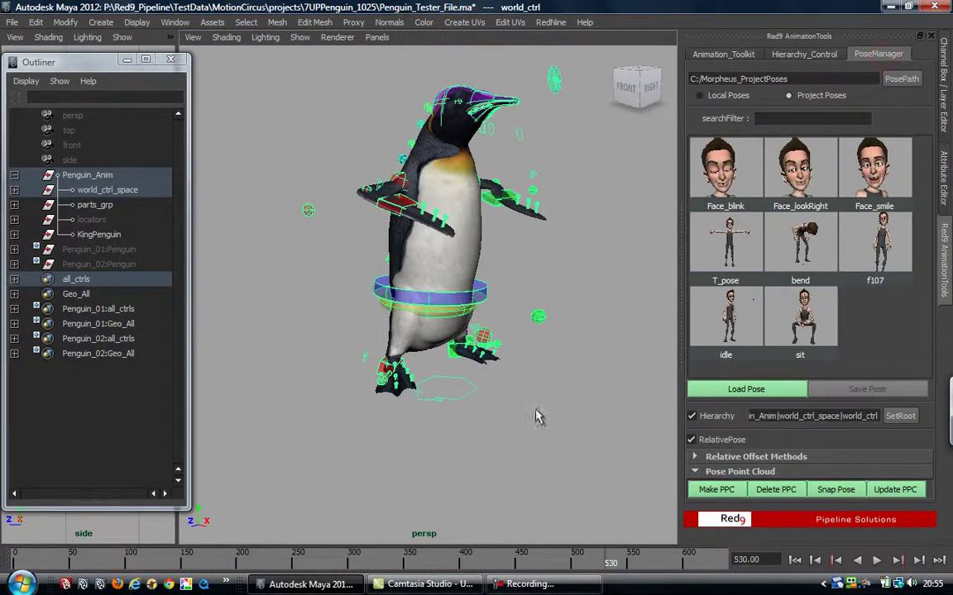
click(483, 444)
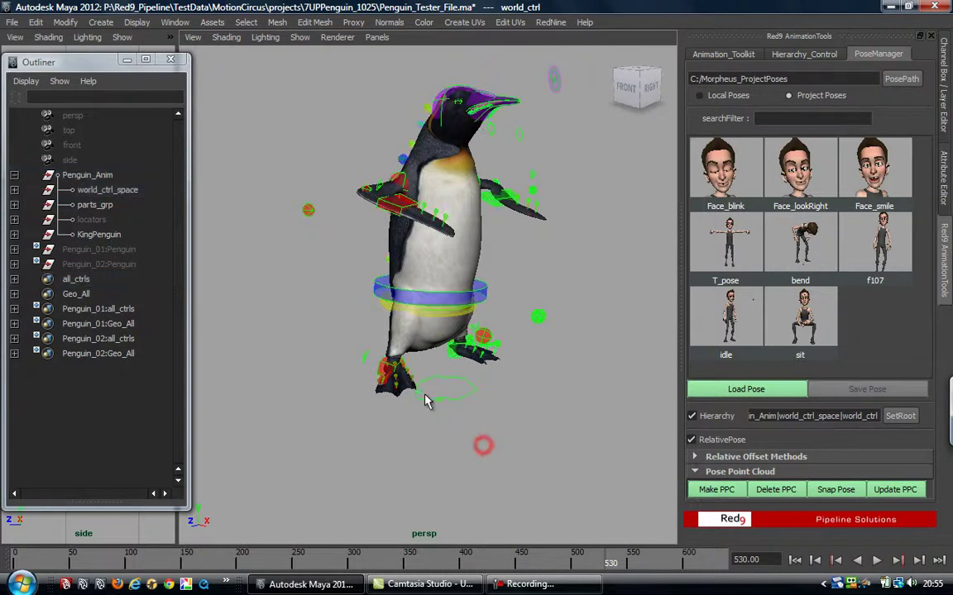
click(388, 371)
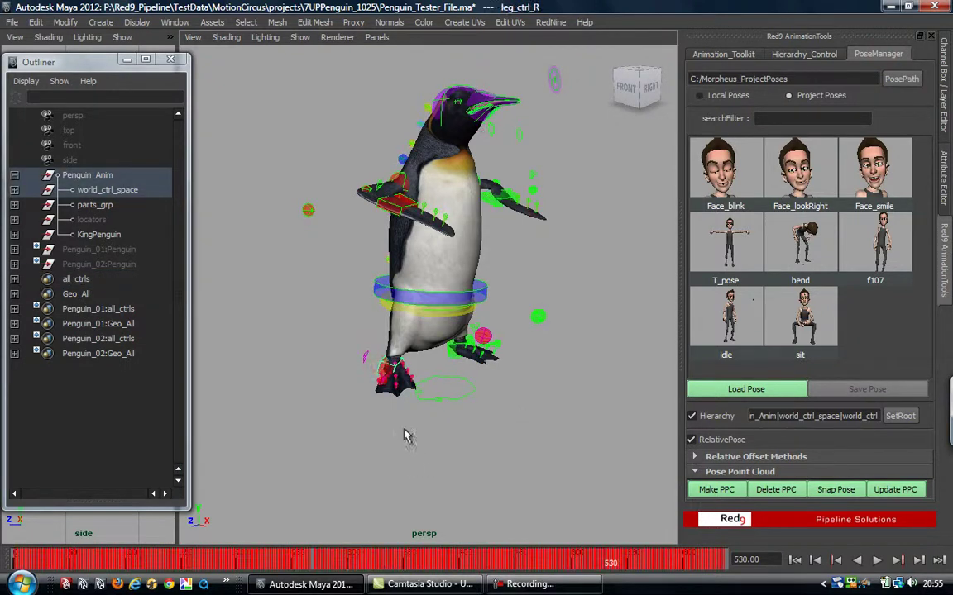
click(382, 329)
click(719, 490)
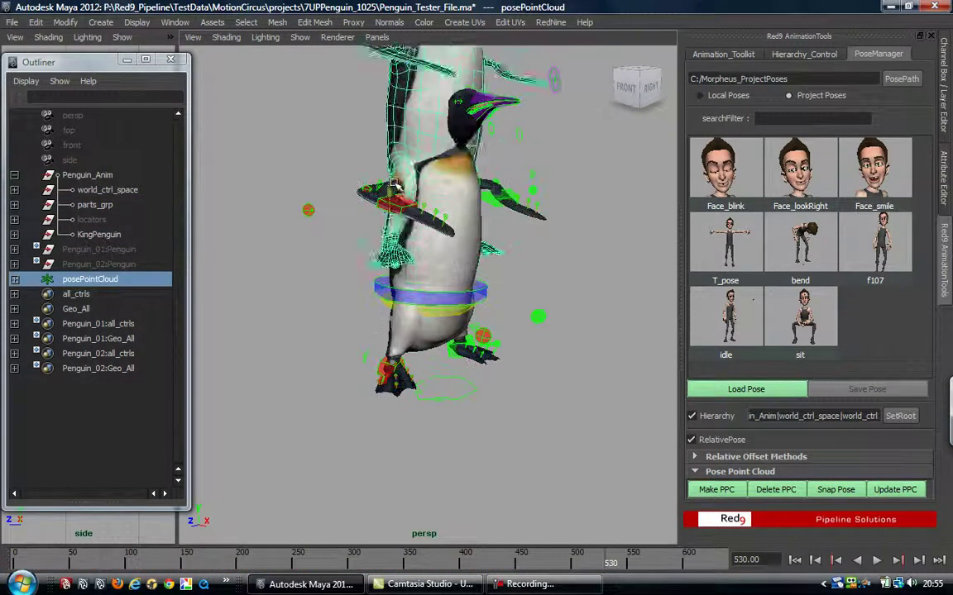
Rotate the new posePointCloud to turn and lean the reference penguin, and snap the rig's pose onto it
click(395, 189)
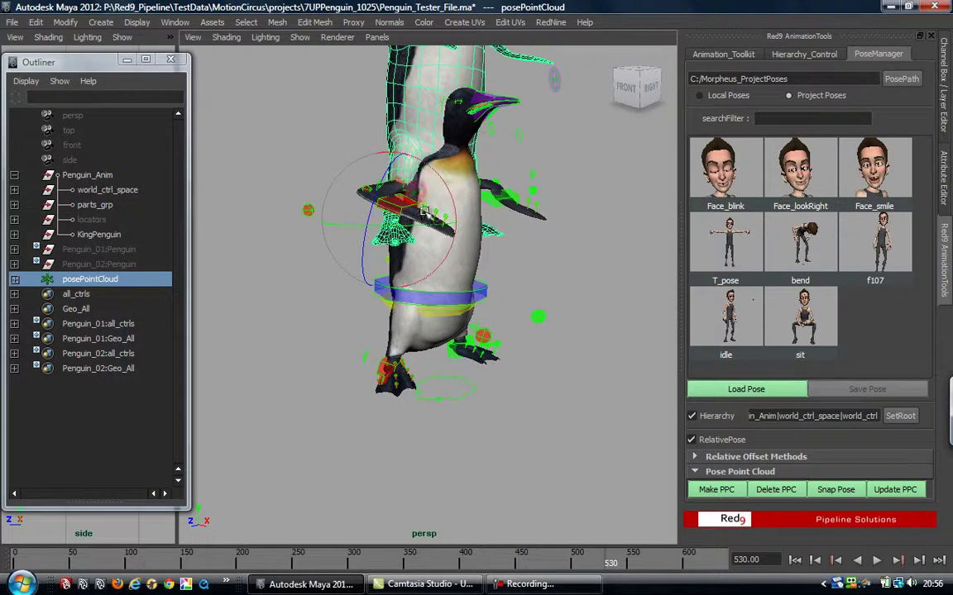
drag(397, 203, 291, 232)
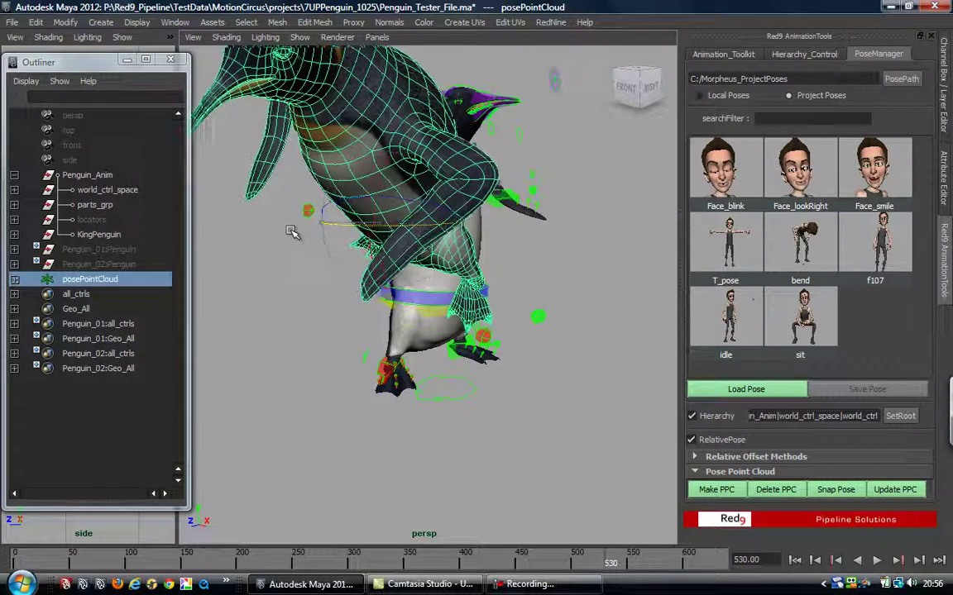
click(835, 489)
alt+drag(471, 337, 546, 401)
Store the hierarchy filter with its node priorities as a new preset named FinishedPenguin
click(804, 54)
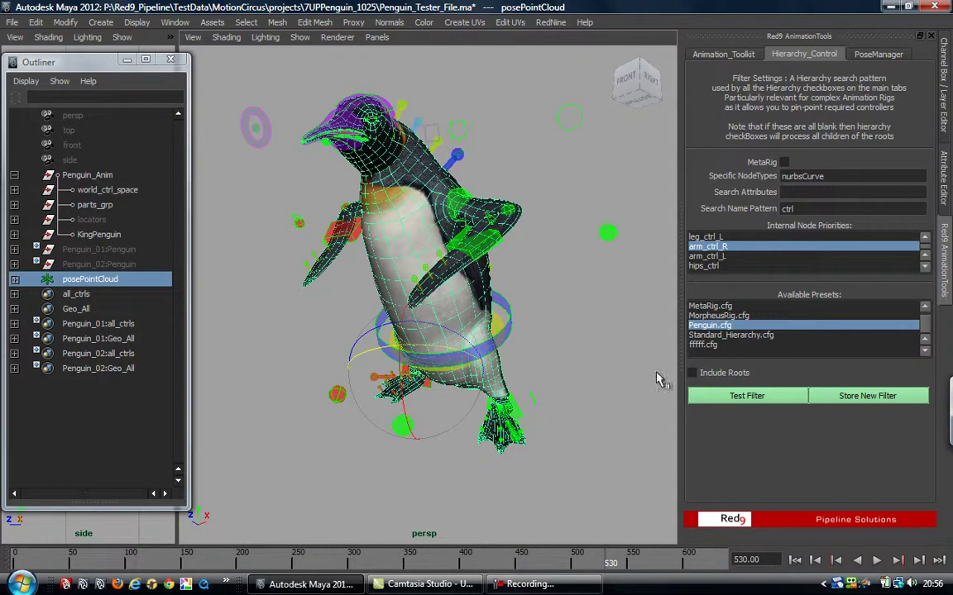
click(868, 54)
click(800, 54)
click(872, 398)
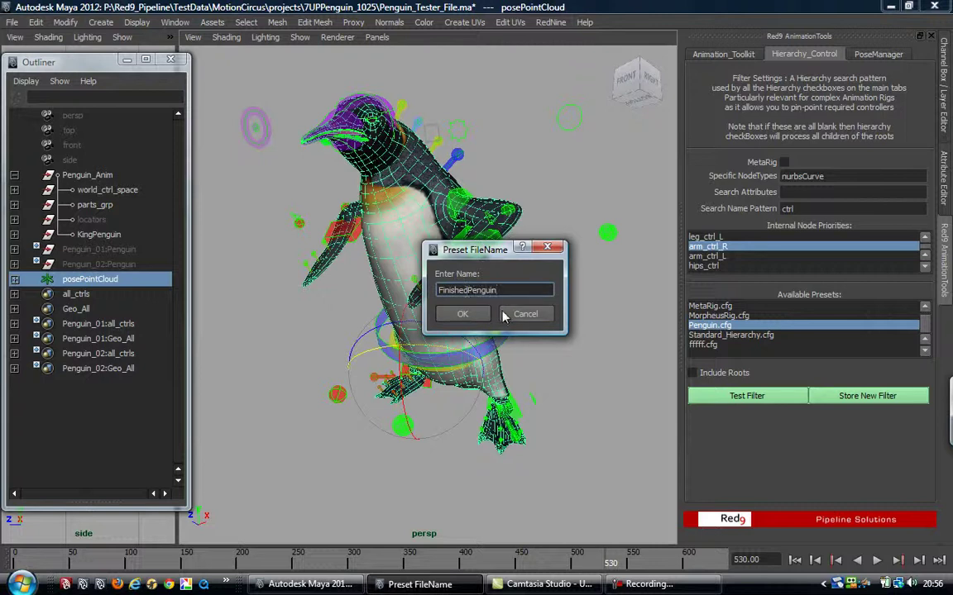
click(471, 318)
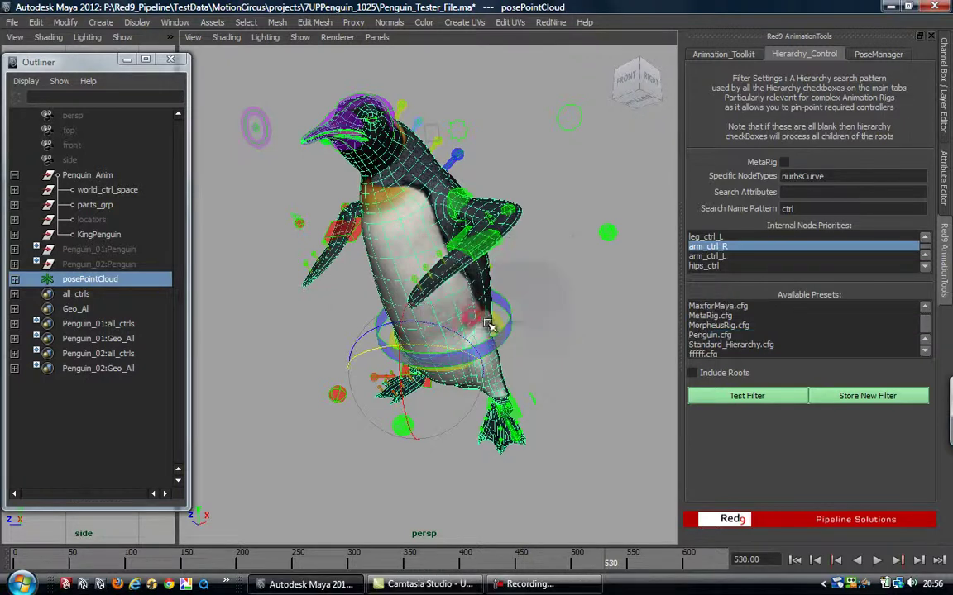
Load the FinishedPenguin.cfg preset from the available filter presets
scroll(769, 322, up, 2)
click(724, 315)
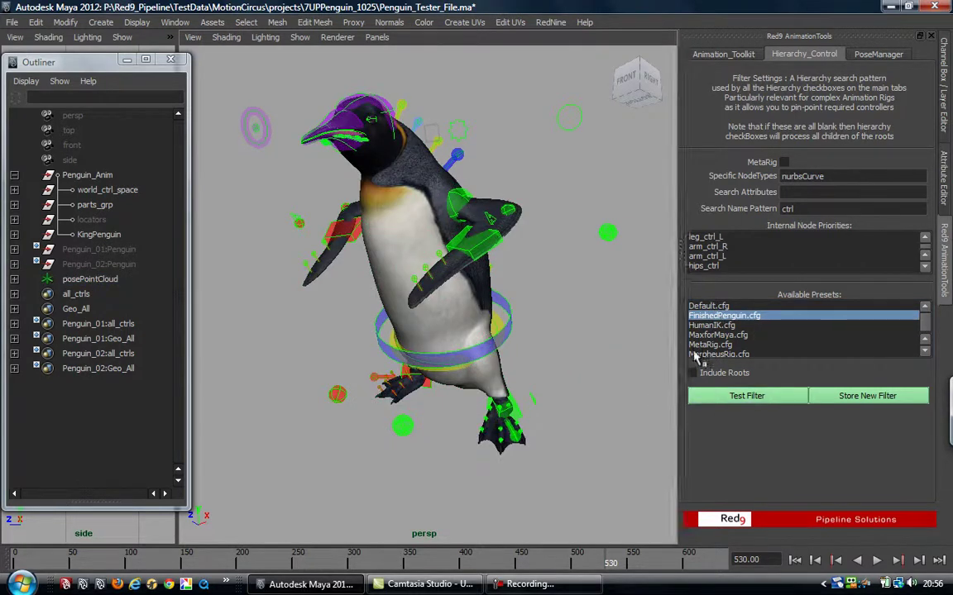
mouse_move(548, 586)
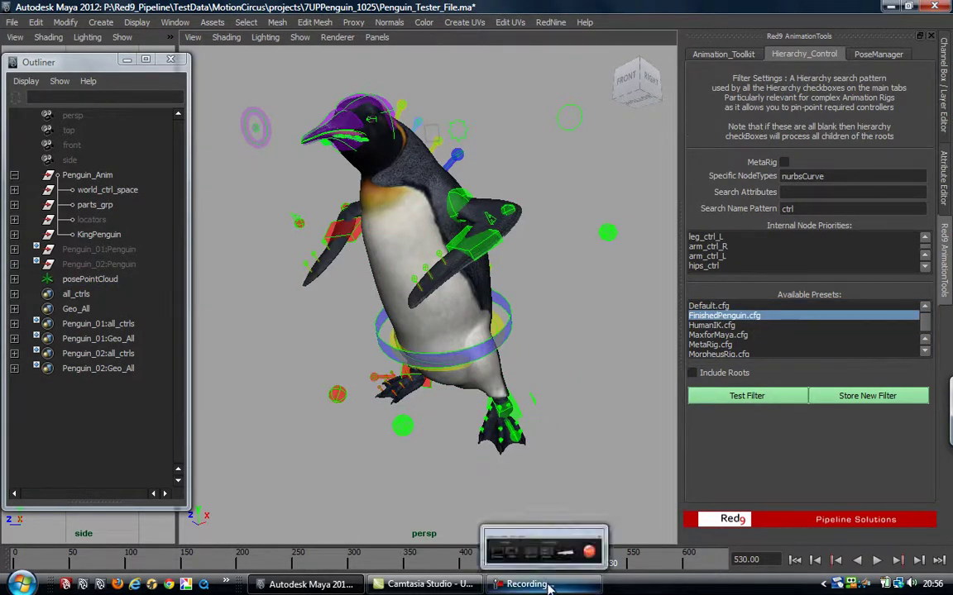